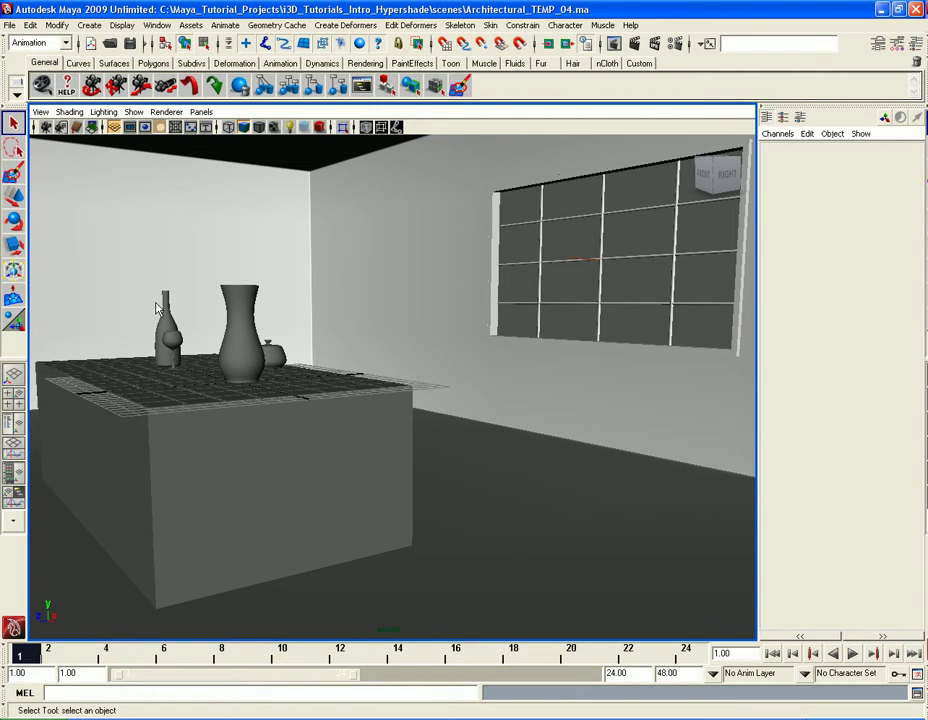
# Assign a new mia_material_x material to the kitchen counter block and name it White_Counter_mat
pyautogui.click(268, 478)
pyautogui.keyDown('alt'); pyautogui.moveTo(373, 499); pyautogui.dragTo(434, 462, button='right'); pyautogui.keyUp('alt')
pyautogui.scroll(-6, 434, 462)
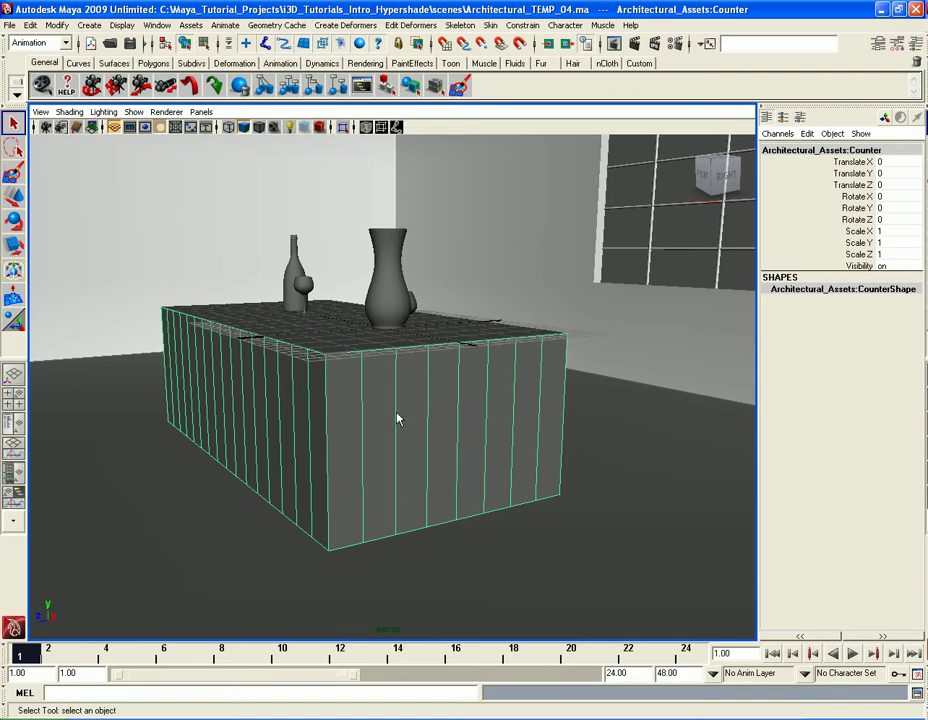
pyautogui.moveTo(409, 415); pyautogui.dragTo(545, 442, button='right')
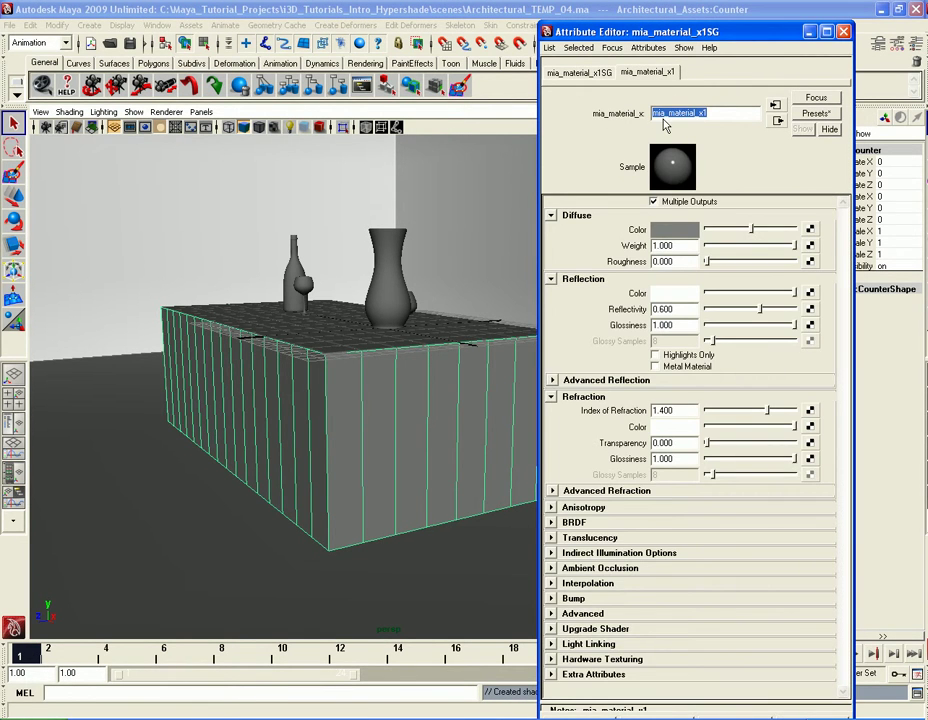
pyautogui.write('White Counter mat')
pyautogui.press('Return')
# Rename the counter material's shading group to White_Counter_matSG using the copied material name
pyautogui.hotkey('ctrl', 'c')
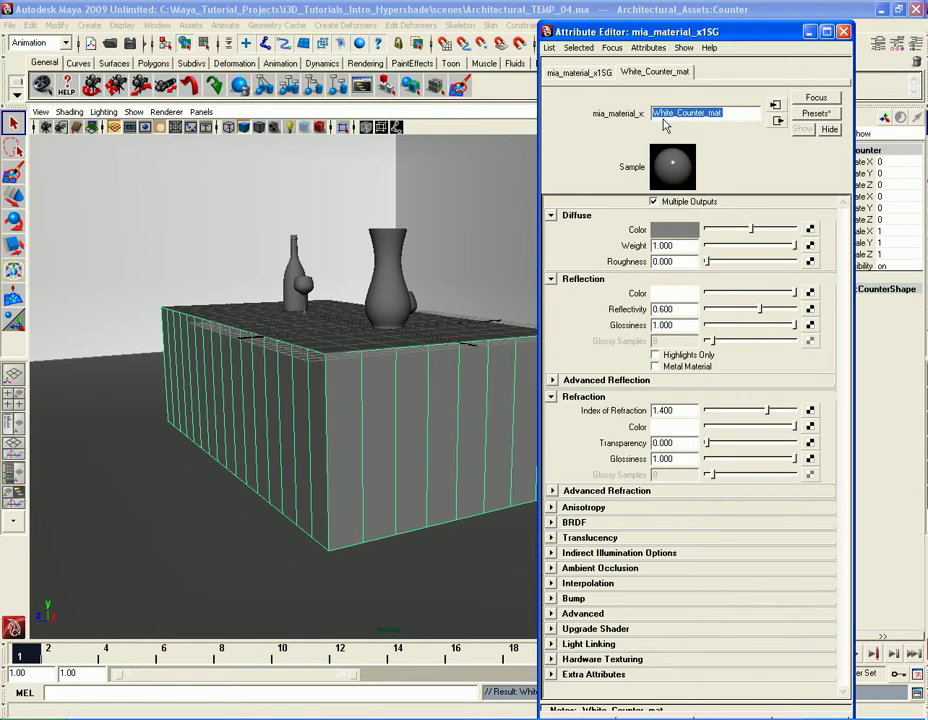
pyautogui.click(590, 73)
pyautogui.moveTo(706, 113); pyautogui.dragTo(652, 113)
pyautogui.hotkey('ctrl', 'v')
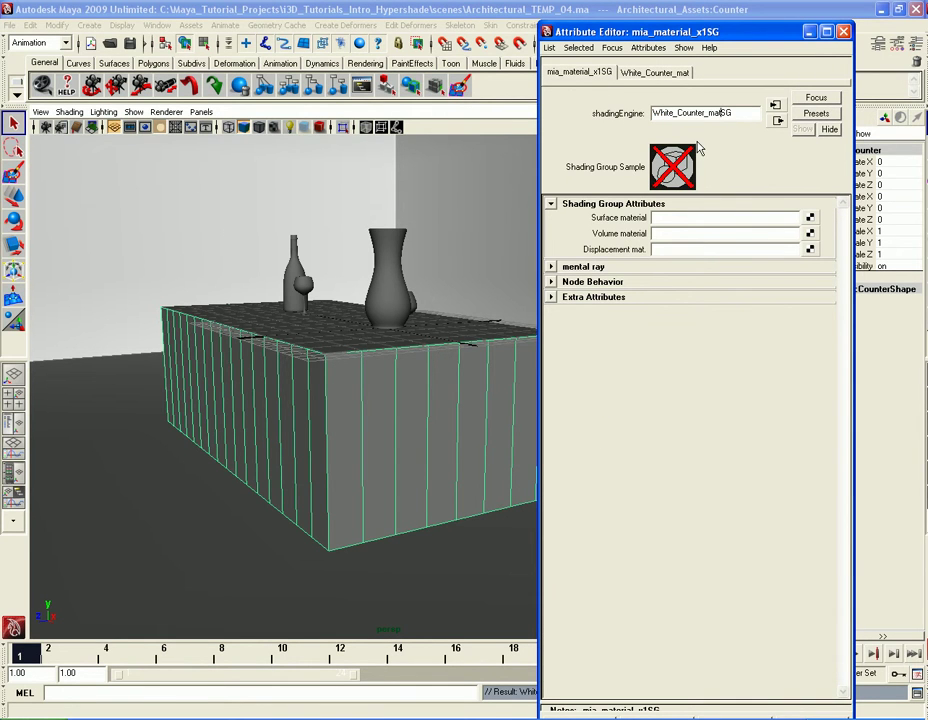
pyautogui.press('Return')
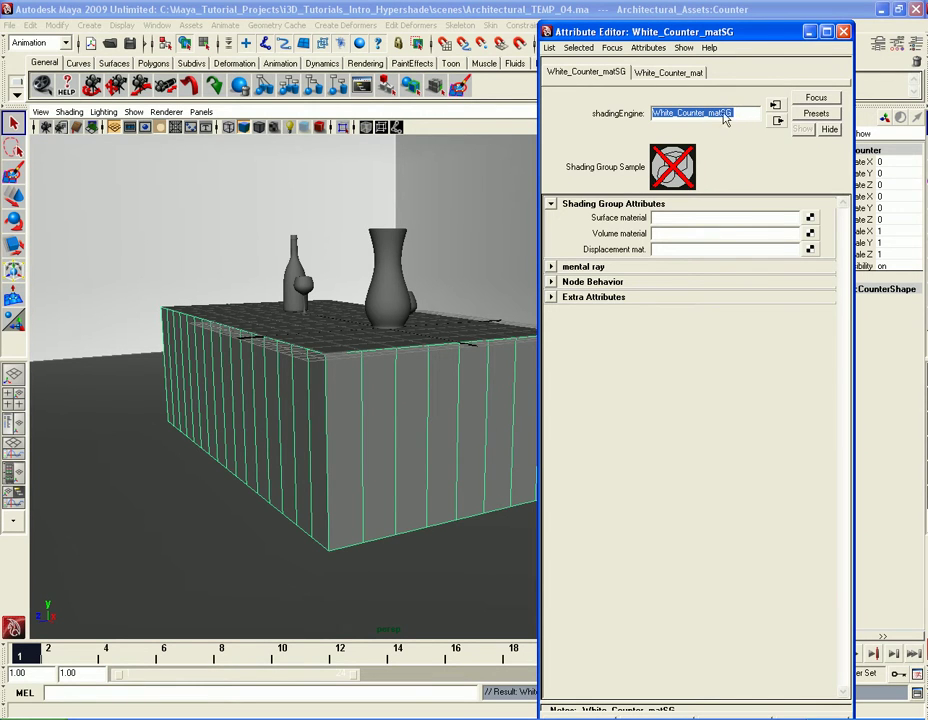
# Set the Diffuse Color of White_Counter_mat to pure white
pyautogui.click(668, 72)
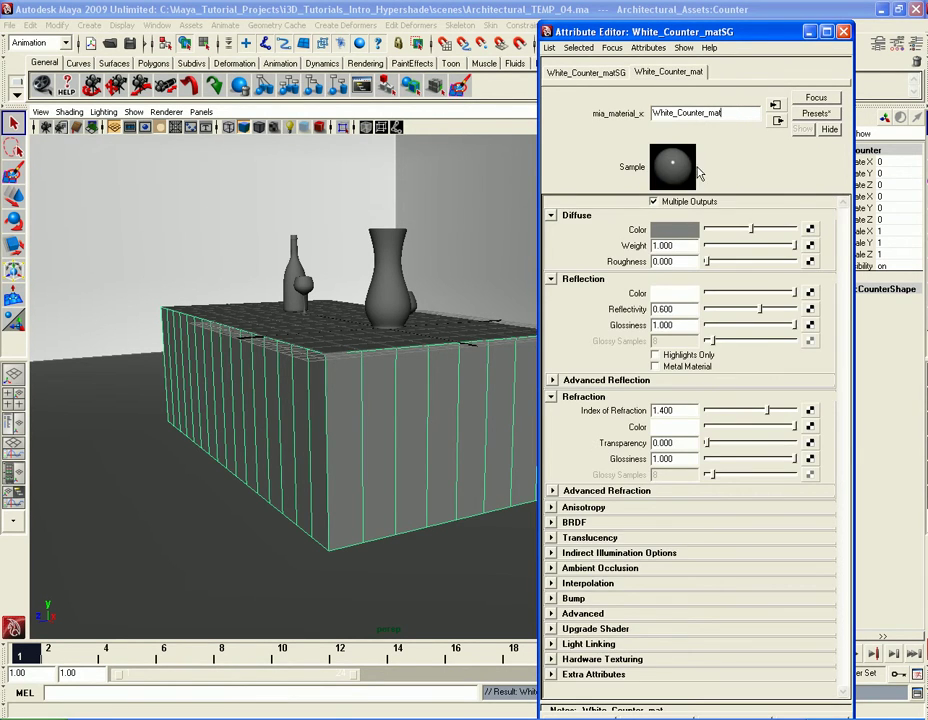
pyautogui.moveTo(751, 229); pyautogui.dragTo(794, 230)
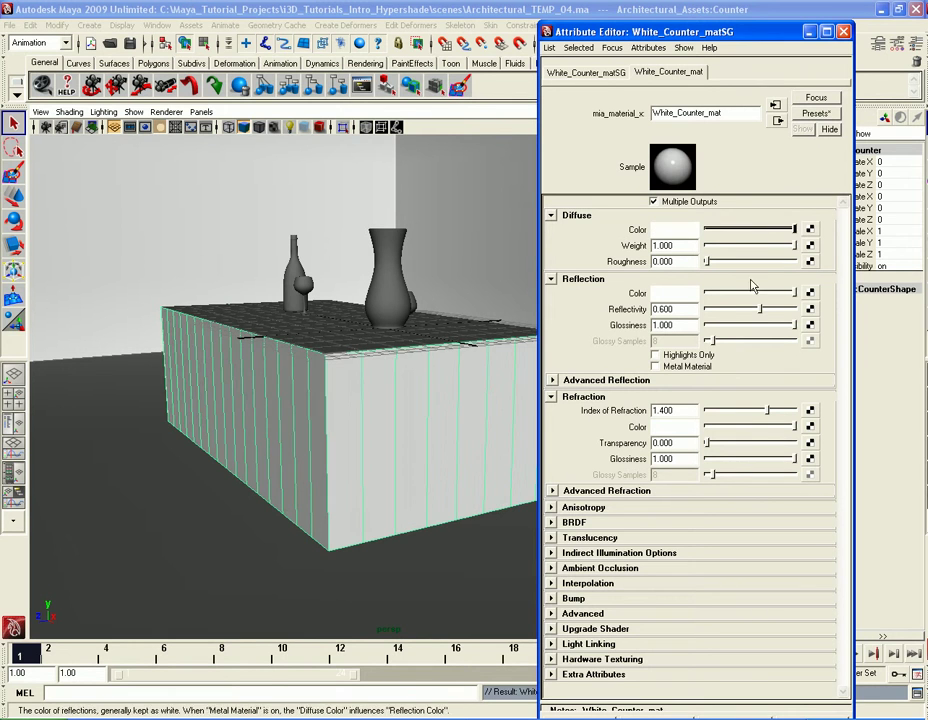
pyautogui.click(694, 245)
pyautogui.press('Tab')
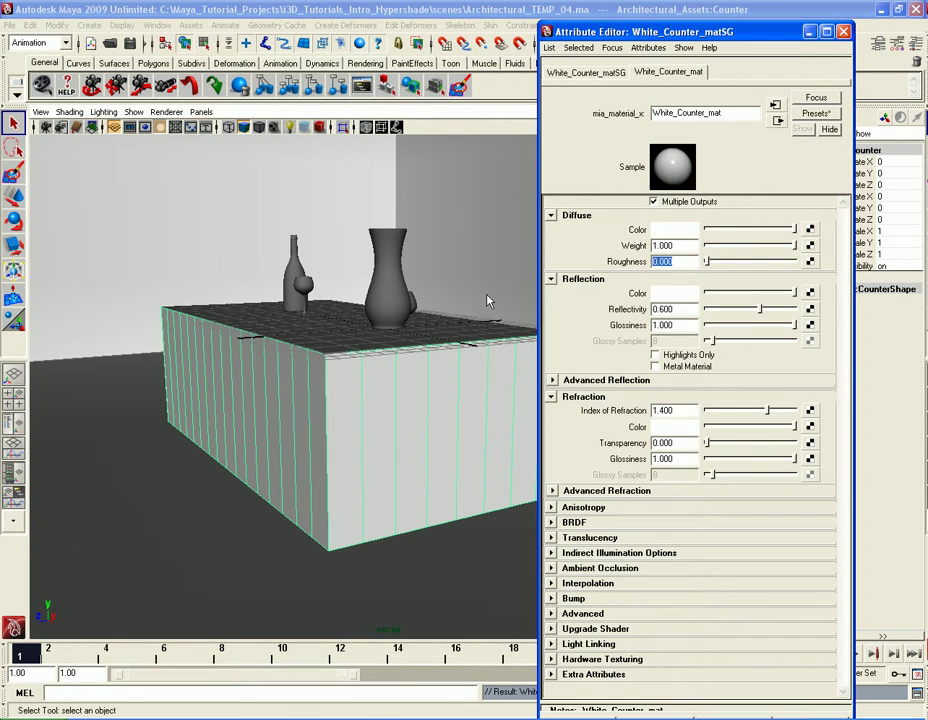
# Start a mental ray IPR render of the perspective view and limit it to a region around the counter
pyautogui.moveTo(672, 34); pyautogui.dragTo(681, 83)
pyautogui.click(655, 43)
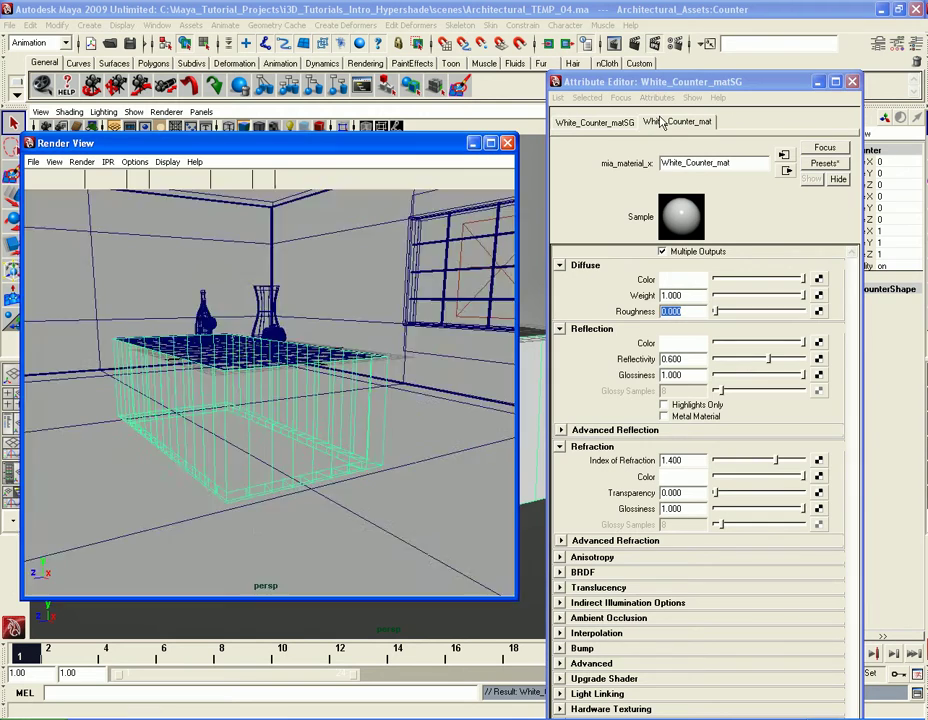
pyautogui.click(70, 178)
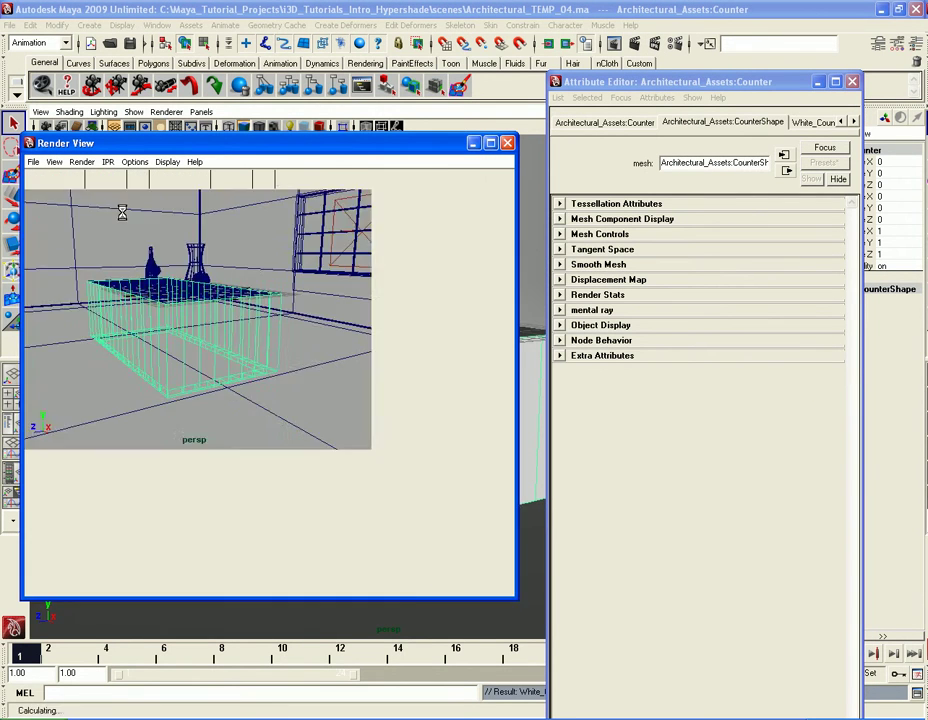
pyautogui.moveTo(151, 355); pyautogui.dragTo(358, 472)
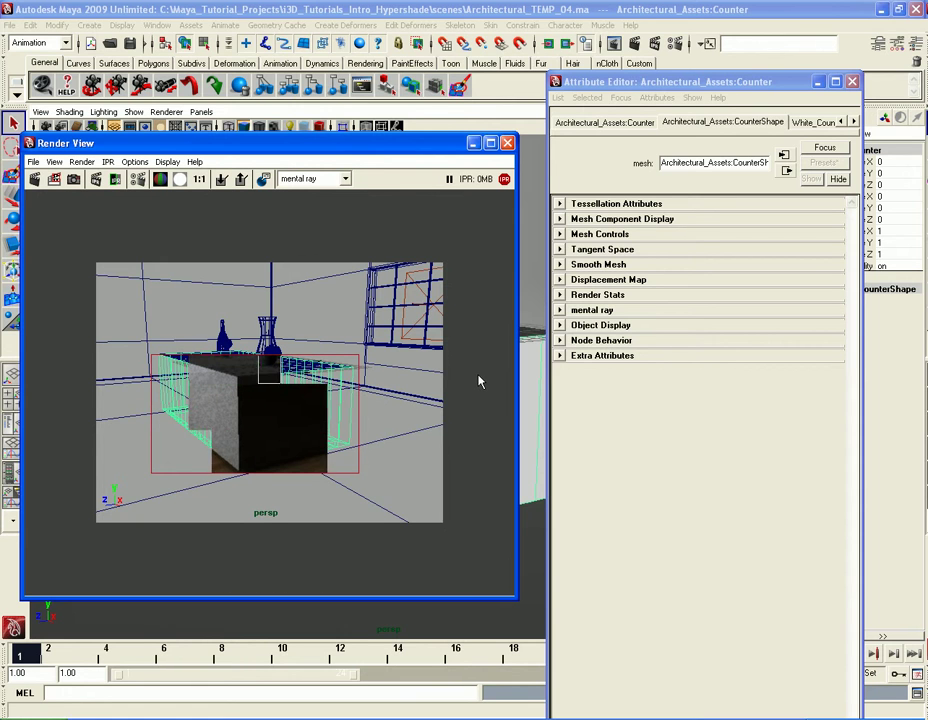
# Show the White_Counter_mat attributes again and turn off Auto Load Selected Attributes
pyautogui.click(814, 124)
pyautogui.click(718, 124)
pyautogui.moveTo(718, 84); pyautogui.dragTo(720, 17)
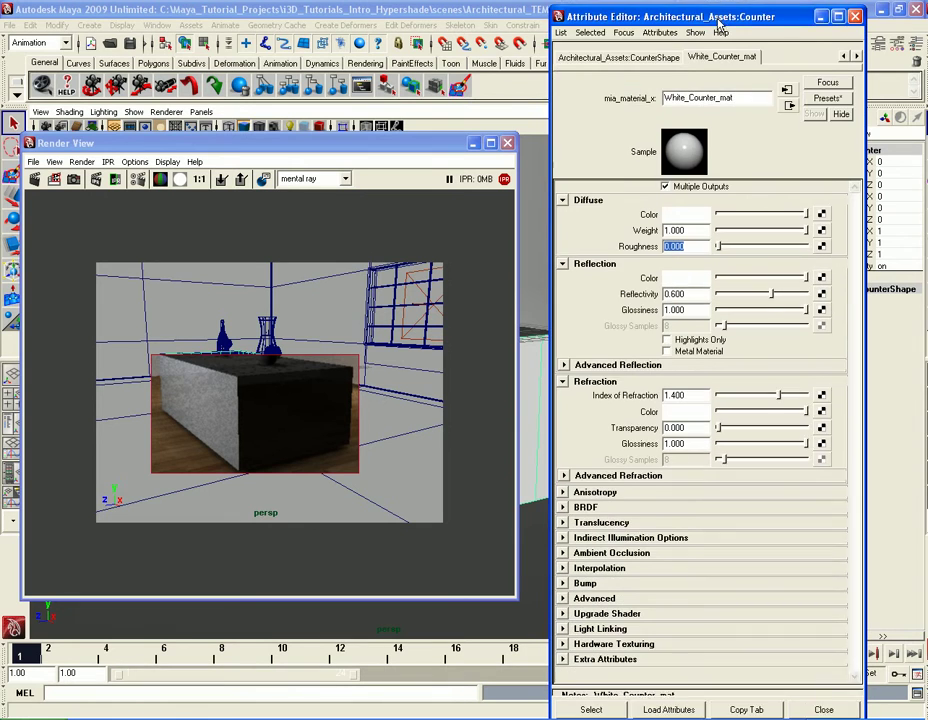
pyautogui.click(561, 29)
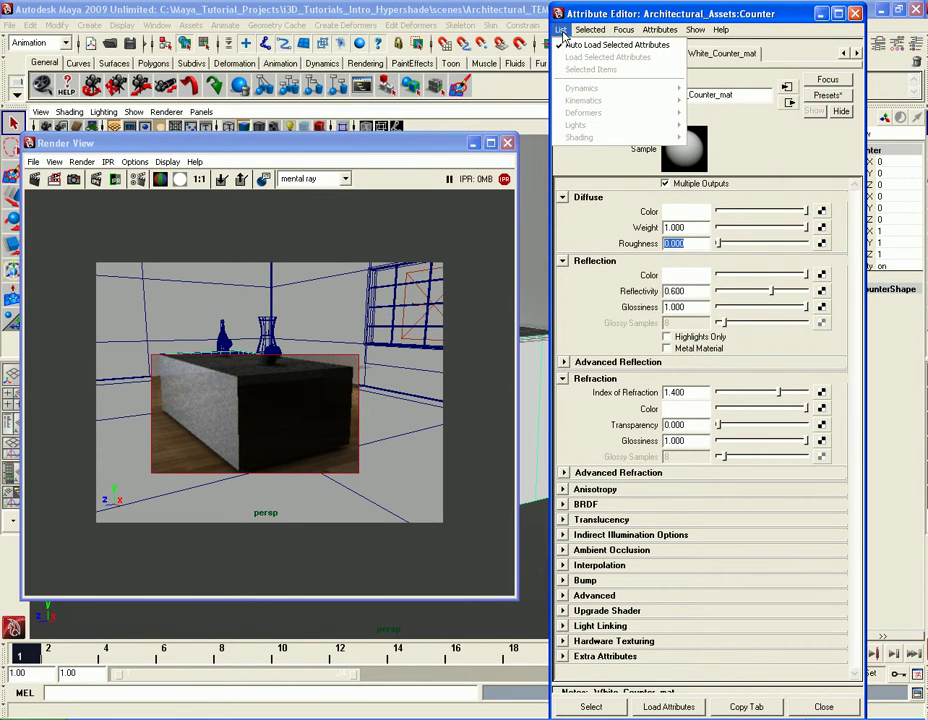
pyautogui.click(625, 47)
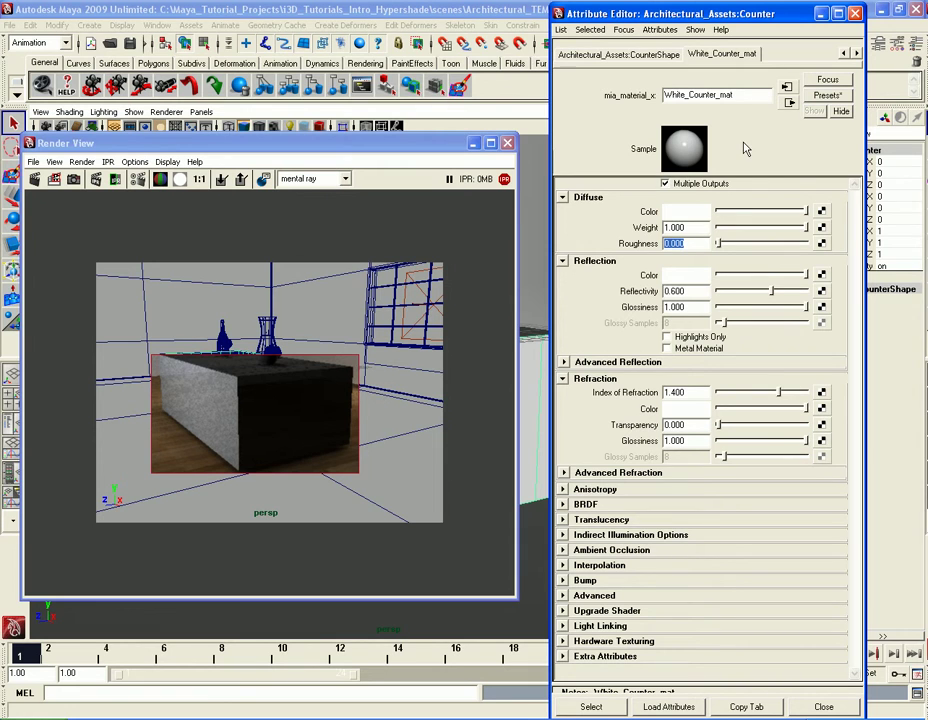
# Set the Reflectivity of White_Counter_mat to 0.8
pyautogui.click(700, 291)
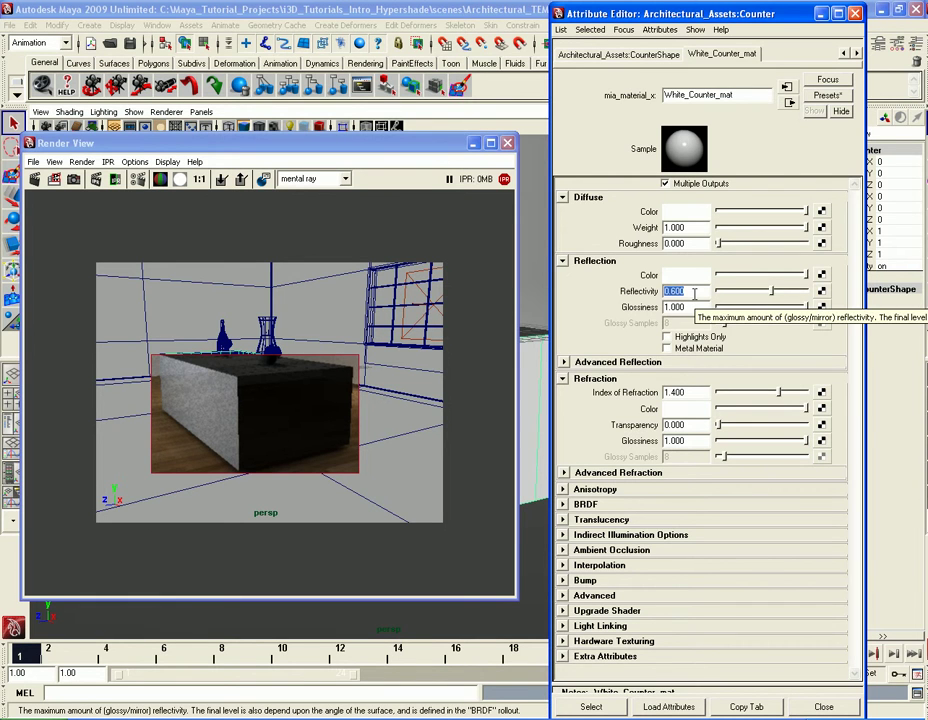
pyautogui.write('0.8')
pyautogui.press('Return')
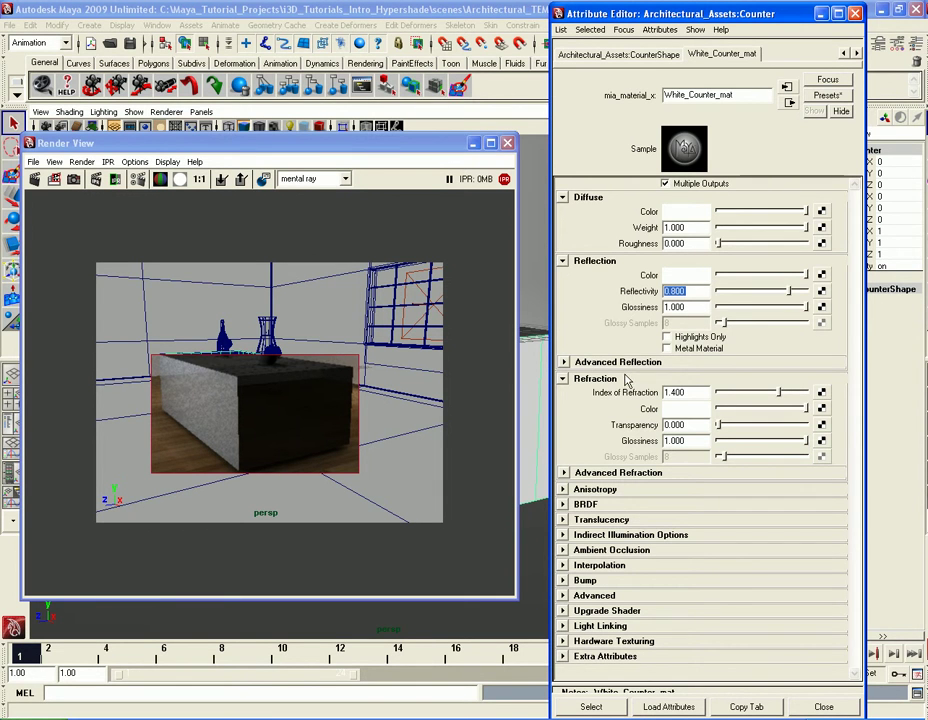
# Enable Use Fresnel Reflection in the BRDF settings of White_Counter_mat and check the Index of Refraction
pyautogui.click(594, 256)
pyautogui.click(590, 197)
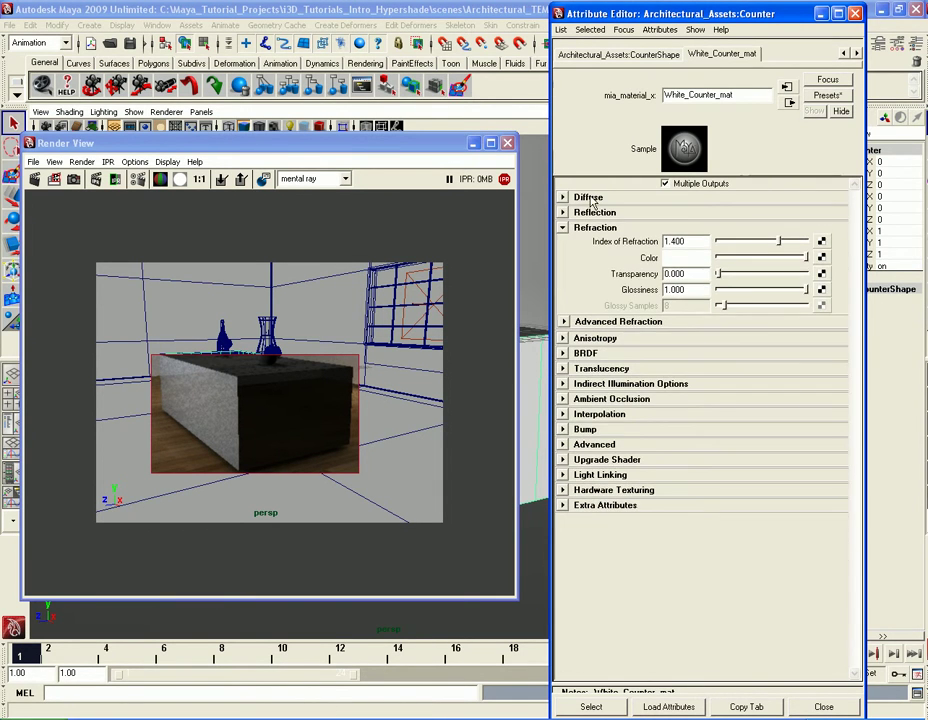
pyautogui.click(590, 228)
pyautogui.click(588, 258)
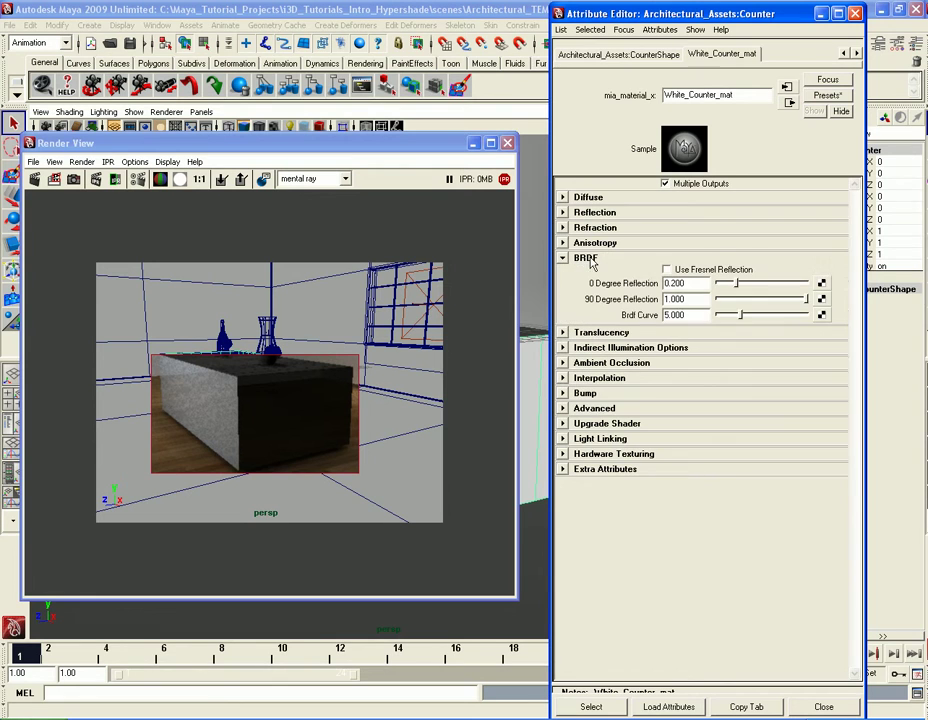
pyautogui.click(667, 270)
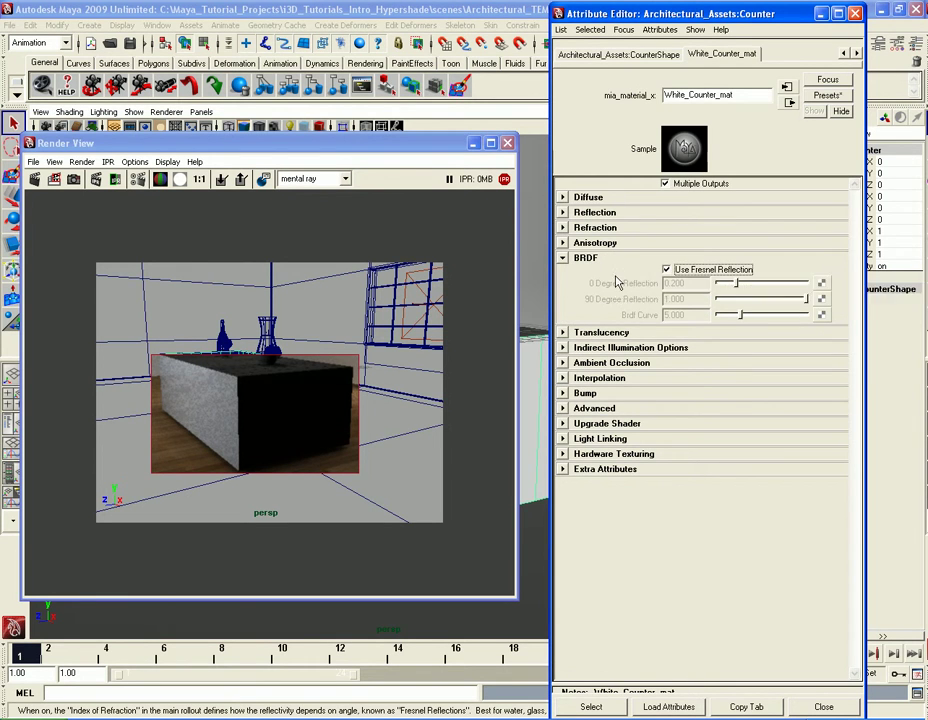
pyautogui.click(600, 228)
pyautogui.doubleClick(676, 241)
pyautogui.click(592, 228)
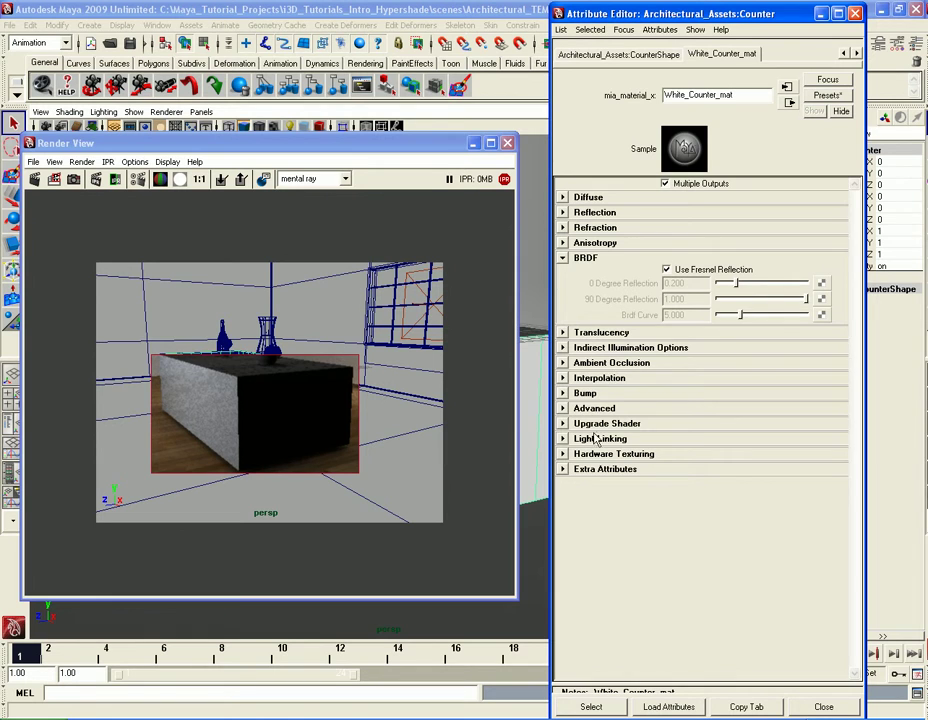
# Enable Ambient Occlusion on White_Counter_mat and set its Distance to 150
pyautogui.click(566, 362)
pyautogui.click(666, 374)
pyautogui.doubleClick(700, 403)
pyautogui.write('150')
pyautogui.press('Return')
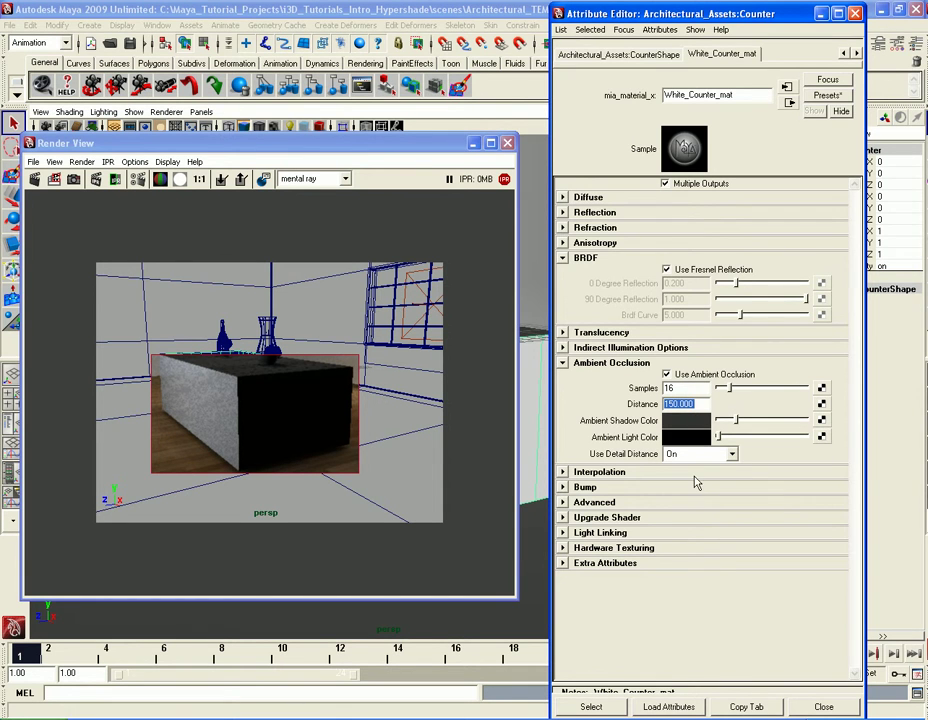
# Darken the counter material's Ambient Shadow Color to black and set Use Detail Distance to With color bleed
pyautogui.moveTo(737, 425); pyautogui.dragTo(718, 421)
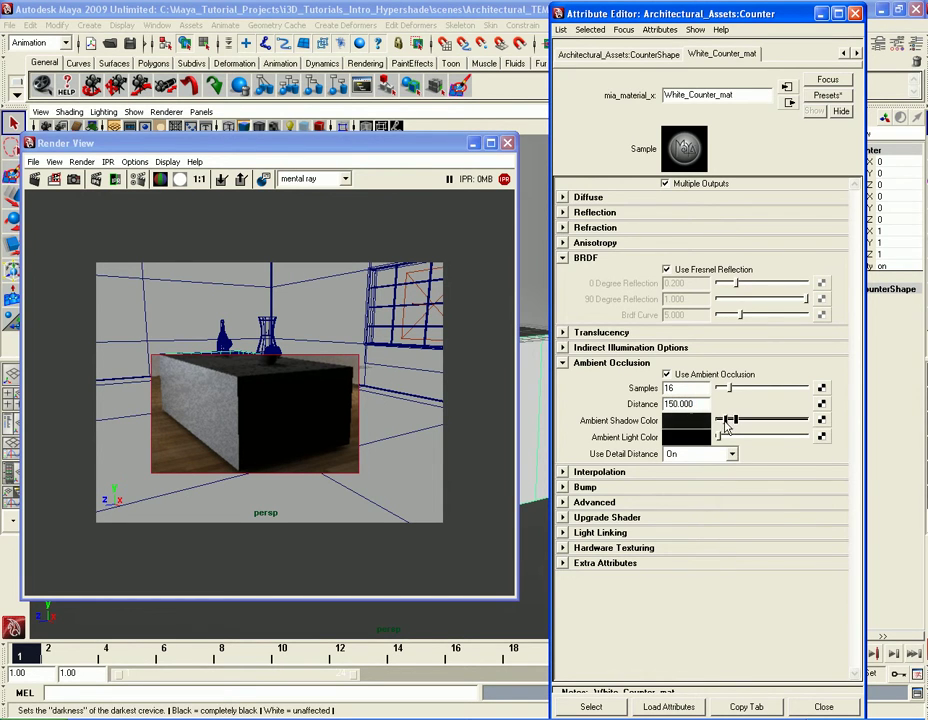
pyautogui.click(732, 454)
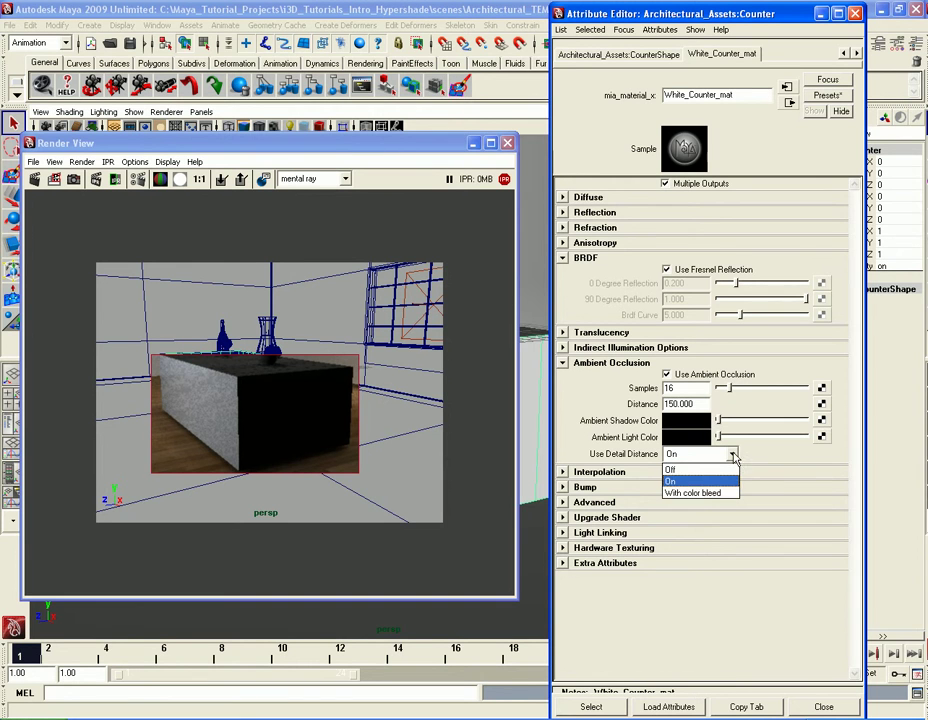
pyautogui.click(695, 490)
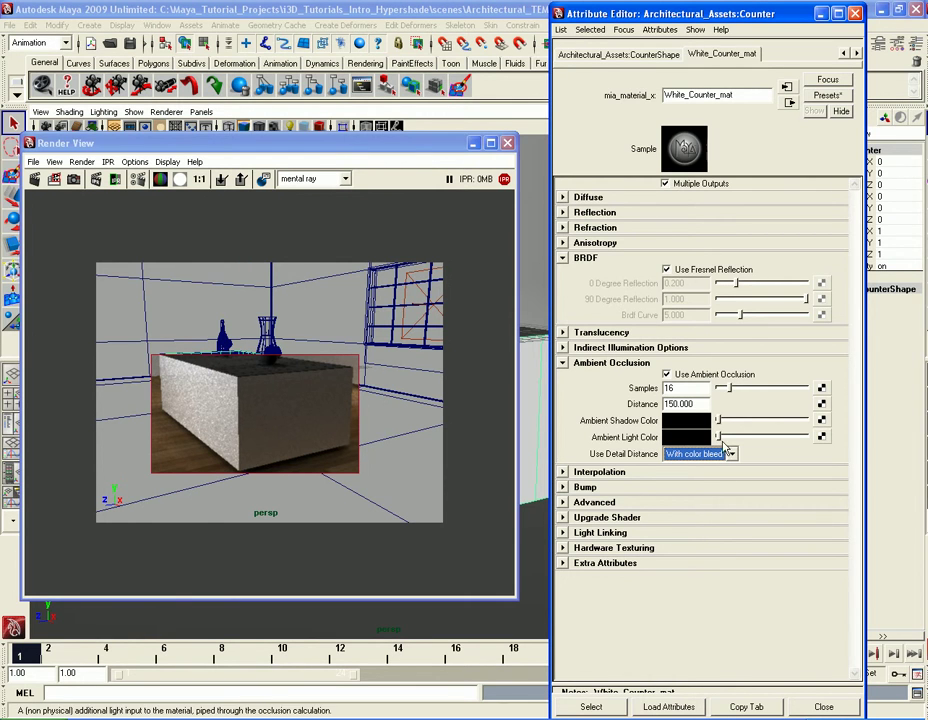
# Try a dark grey Ambient Light Color on the counter material, return it to black, and close the attributes
pyautogui.moveTo(720, 441); pyautogui.dragTo(739, 439)
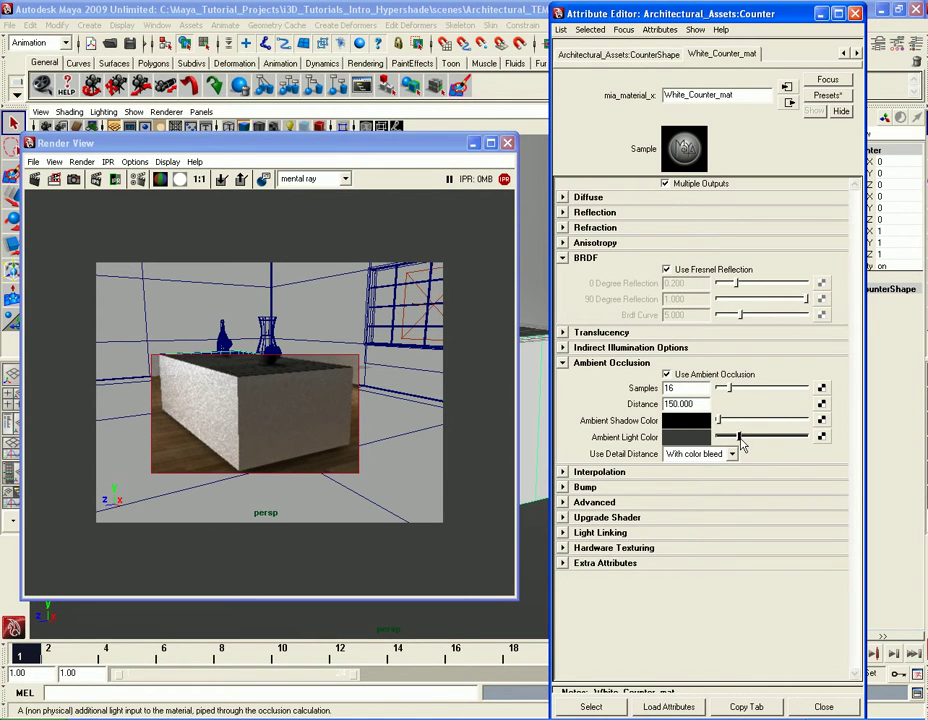
pyautogui.moveTo(740, 438); pyautogui.dragTo(718, 438)
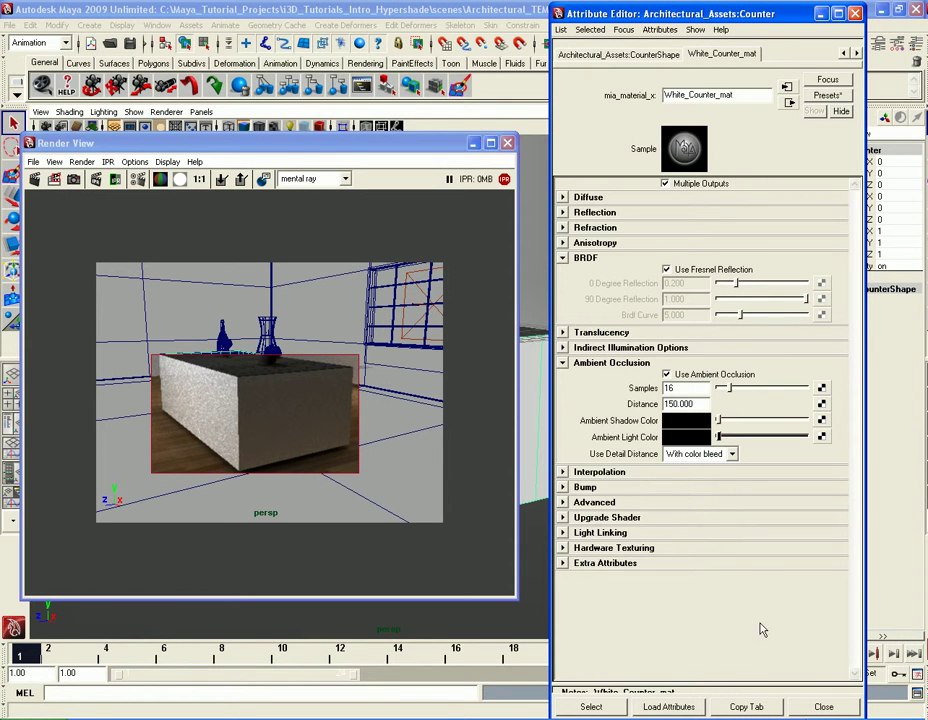
pyautogui.click(823, 706)
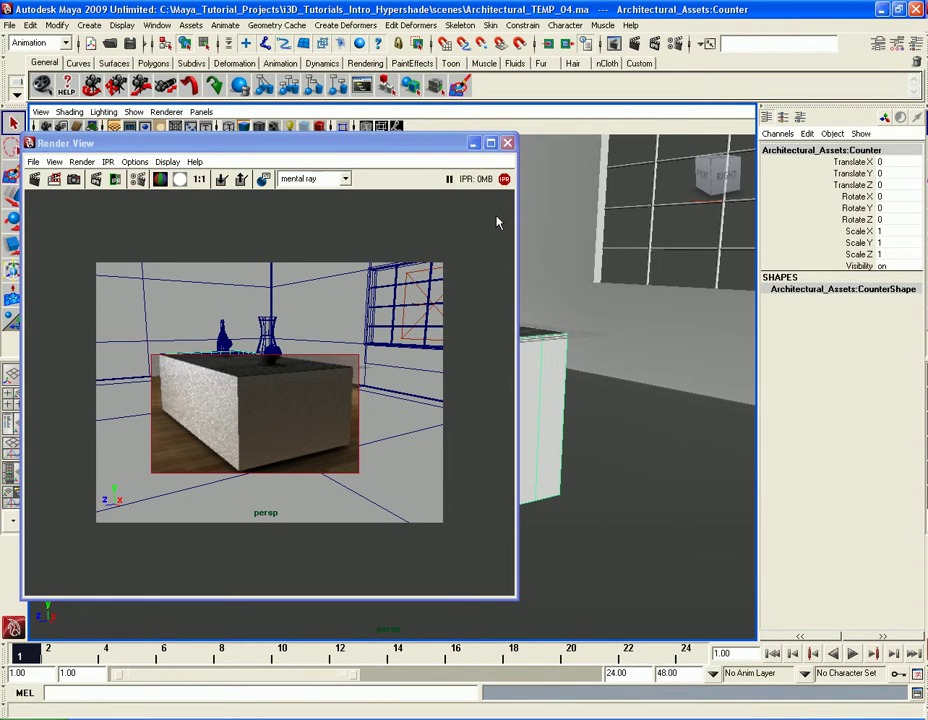
# Restart the IPR render and assign a new mia_material_x material to the countertop tiles
pyautogui.click(95, 180)
pyautogui.keyDown('alt'); pyautogui.moveTo(539, 383); pyautogui.dragTo(619, 385); pyautogui.keyUp('alt')
pyautogui.keyDown('alt'); pyautogui.moveTo(561, 387); pyautogui.dragTo(598, 413); pyautogui.keyUp('alt')
pyautogui.keyDown('alt'); pyautogui.moveTo(600, 413); pyautogui.dragTo(580, 412, button='right'); pyautogui.keyUp('alt')
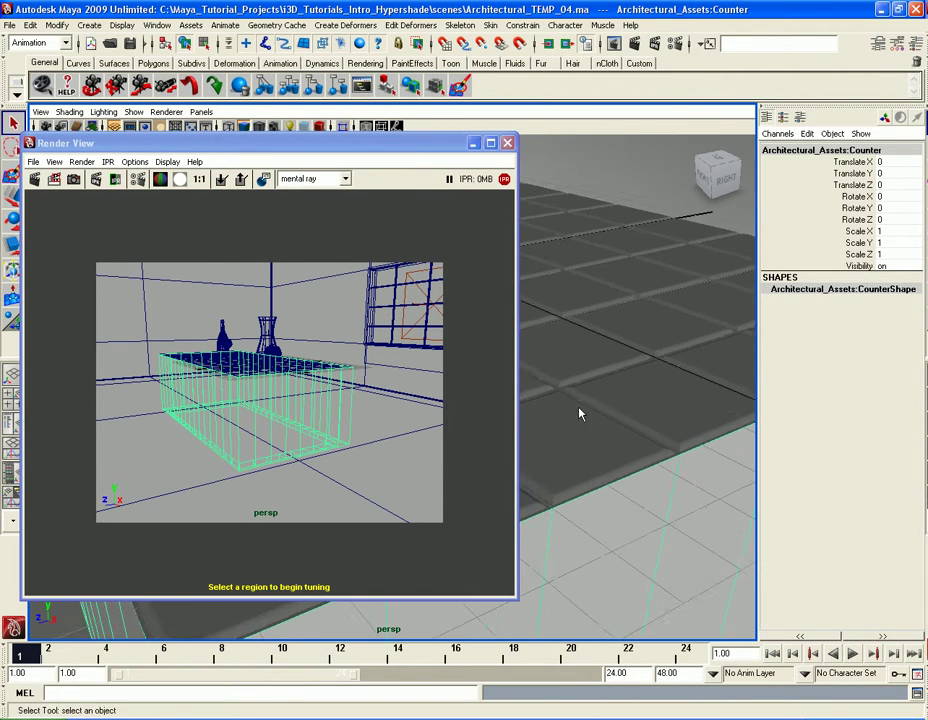
pyautogui.keyDown('alt'); pyautogui.moveTo(580, 412); pyautogui.dragTo(588, 402, button='middle'); pyautogui.keyUp('alt')
pyautogui.click(565, 420)
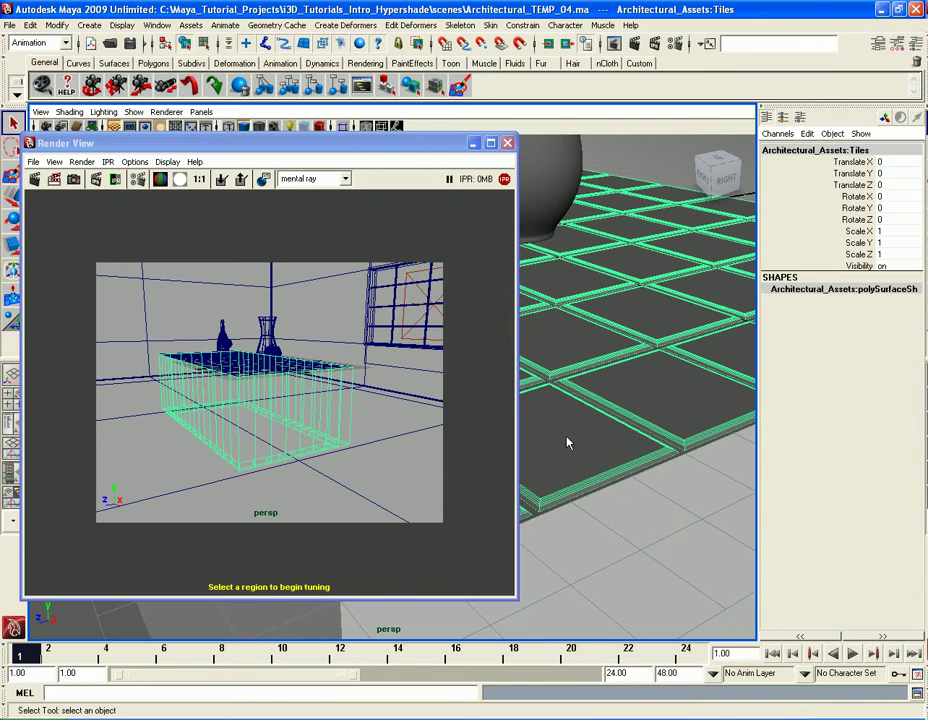
pyautogui.rightClick(563, 424)
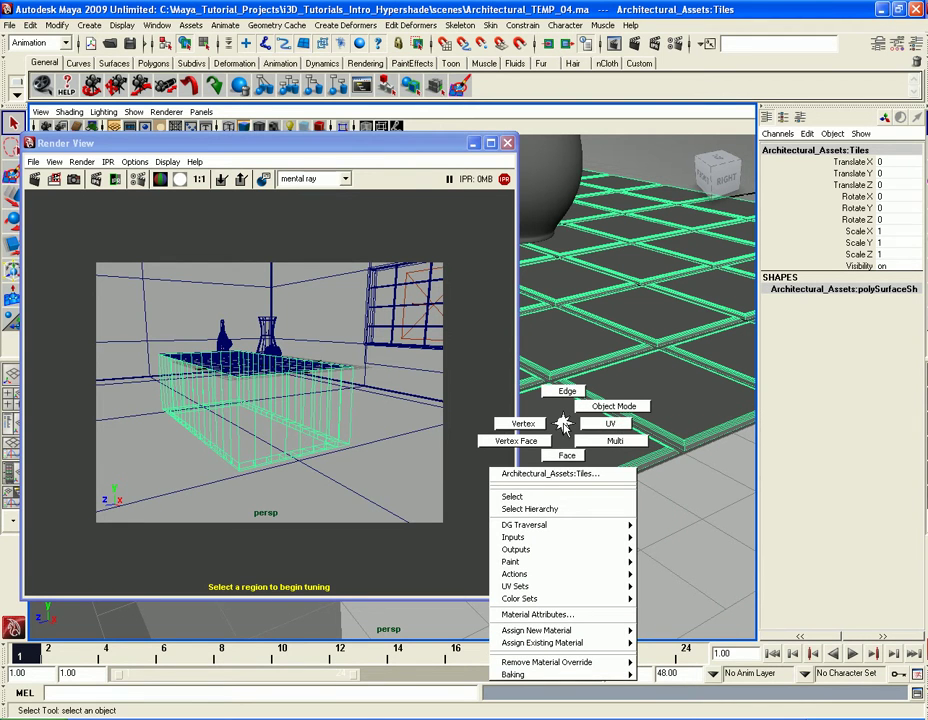
pyautogui.moveTo(632, 630)
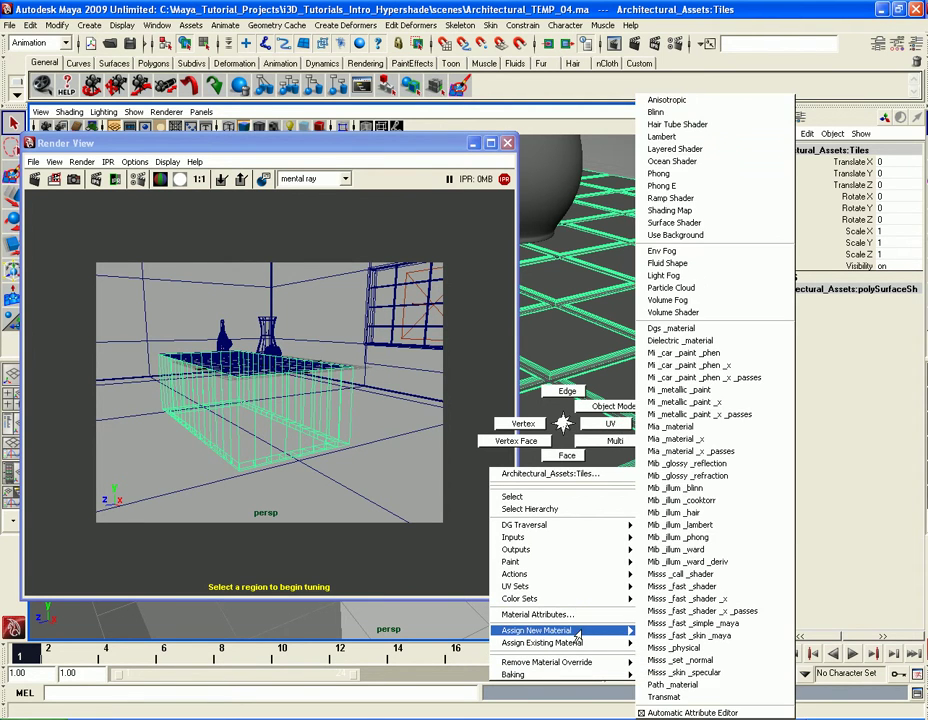
pyautogui.click(690, 440)
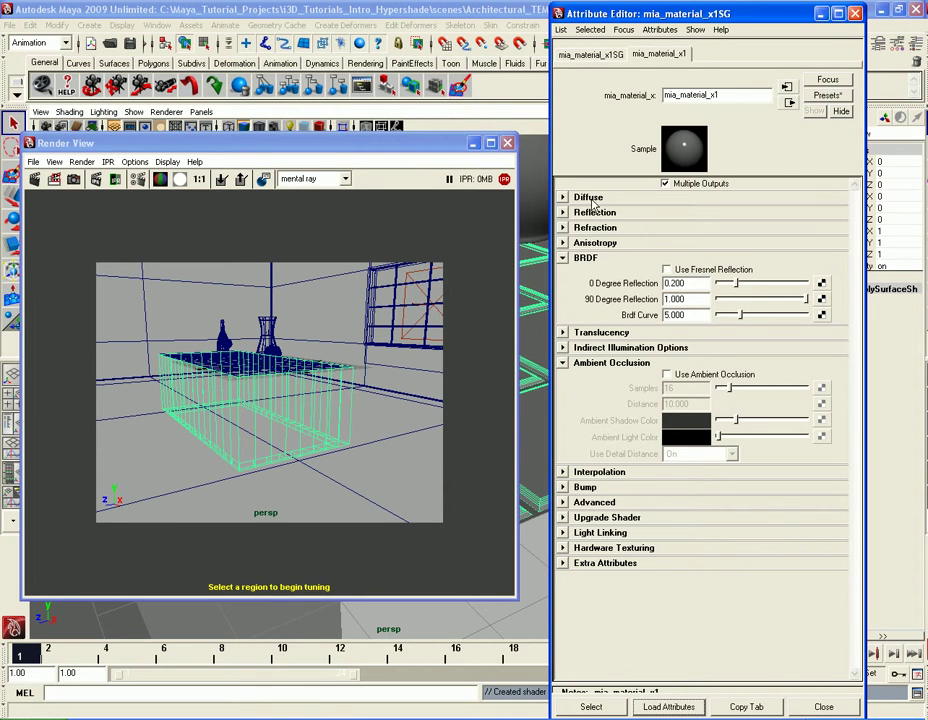
# Name the tiles' new material Ceramic_Tiles_mat
pyautogui.doubleClick(712, 95)
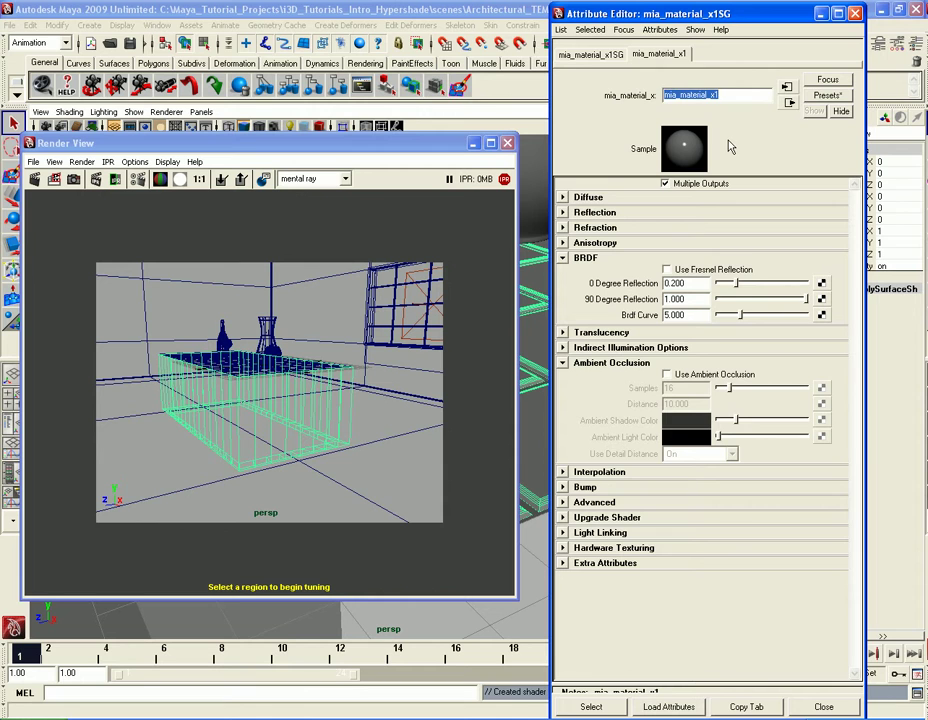
pyautogui.write('Ceramic Tiles mat')
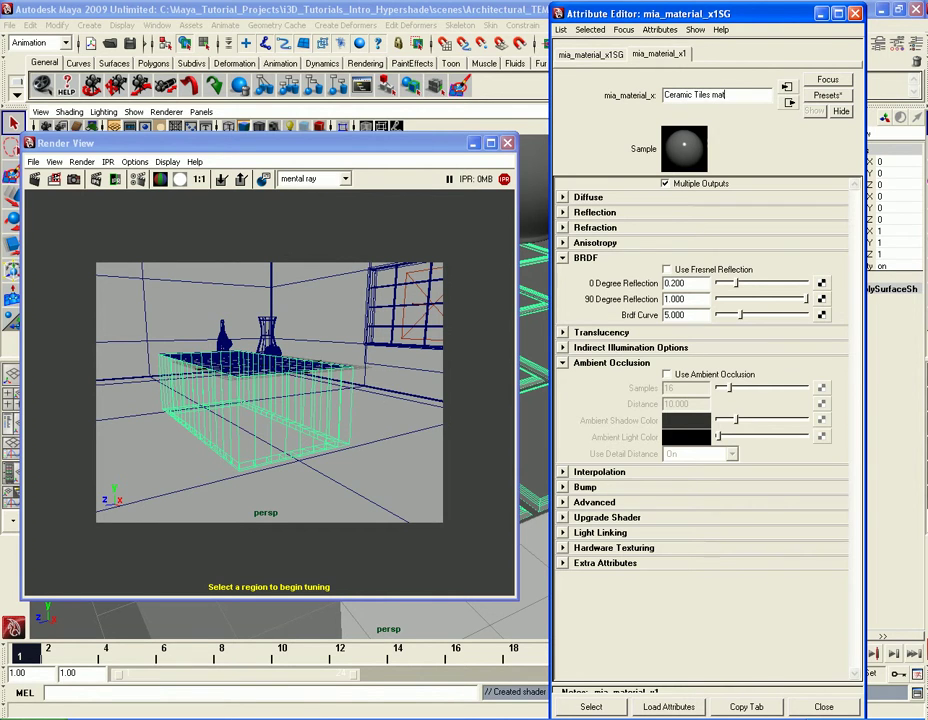
pyautogui.press('Return')
# Rename the tile material's shading group to Ceramic_Tiles_matSG and return to the material's attributes
pyautogui.hotkey('ctrl', 'c')
pyautogui.click(598, 54)
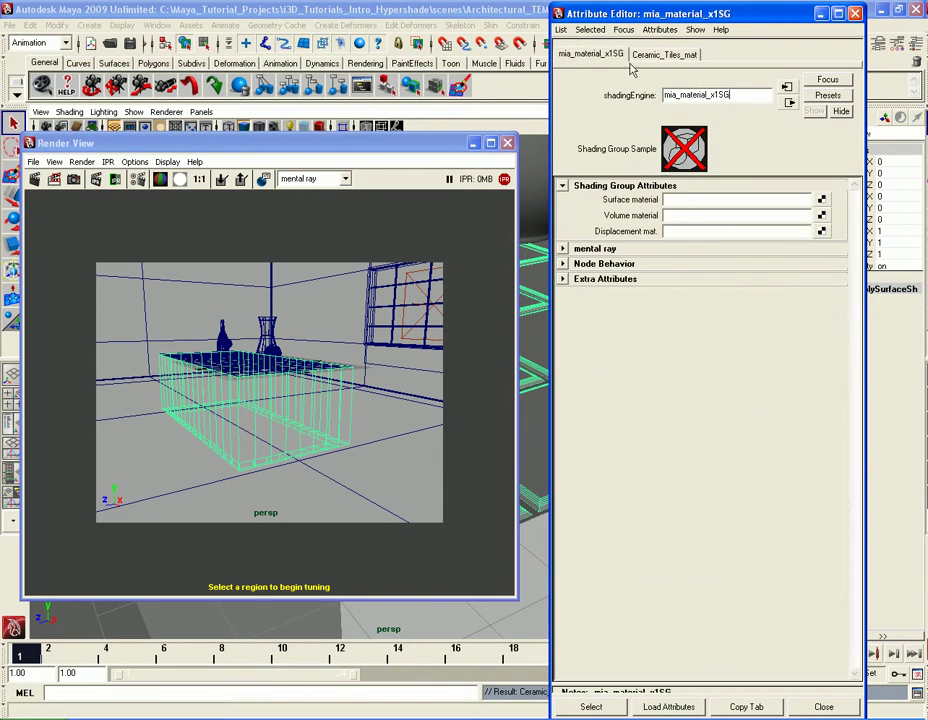
pyautogui.hotkey('ctrl', 'v')
pyautogui.press('Return')
pyautogui.click(675, 54)
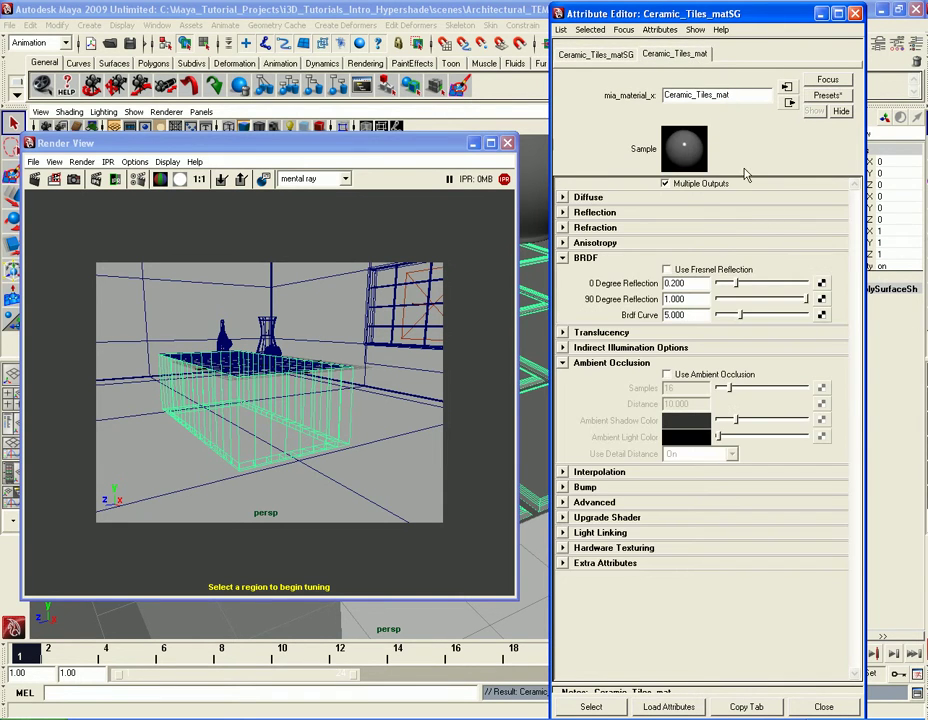
# Show the tile material's Diffuse attributes and start a new IPR render of the close-up countertop corner
pyautogui.click(565, 197)
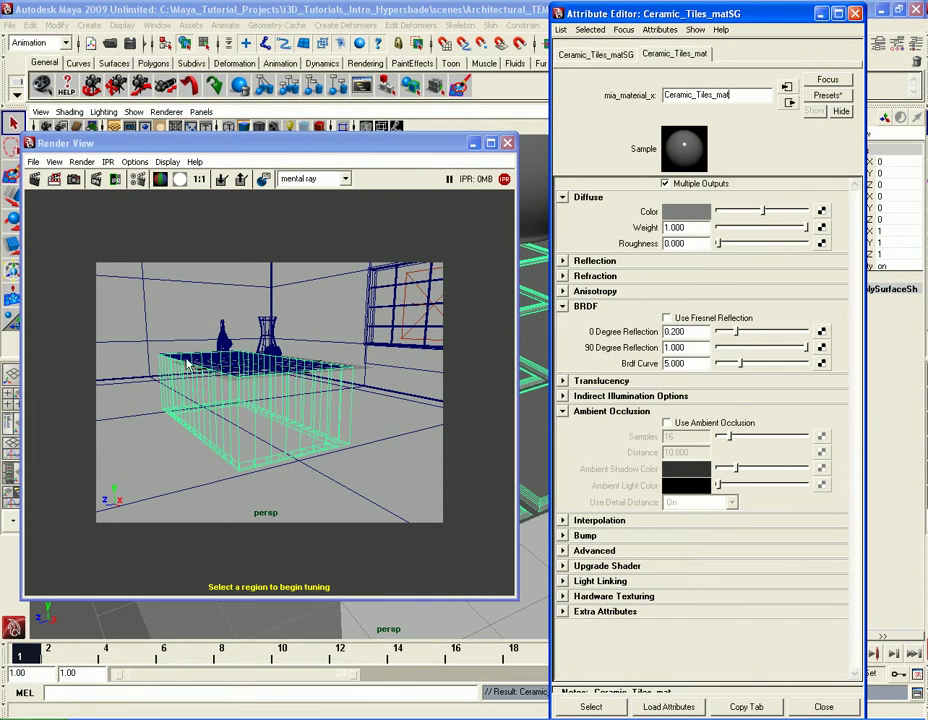
pyautogui.click(97, 181)
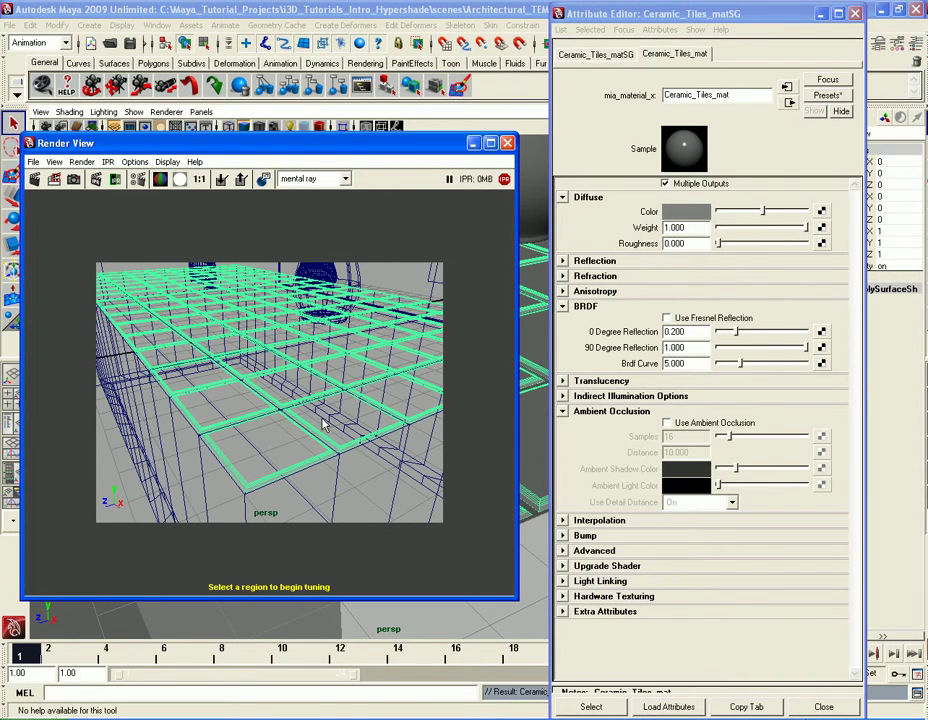
pyautogui.click(600, 368)
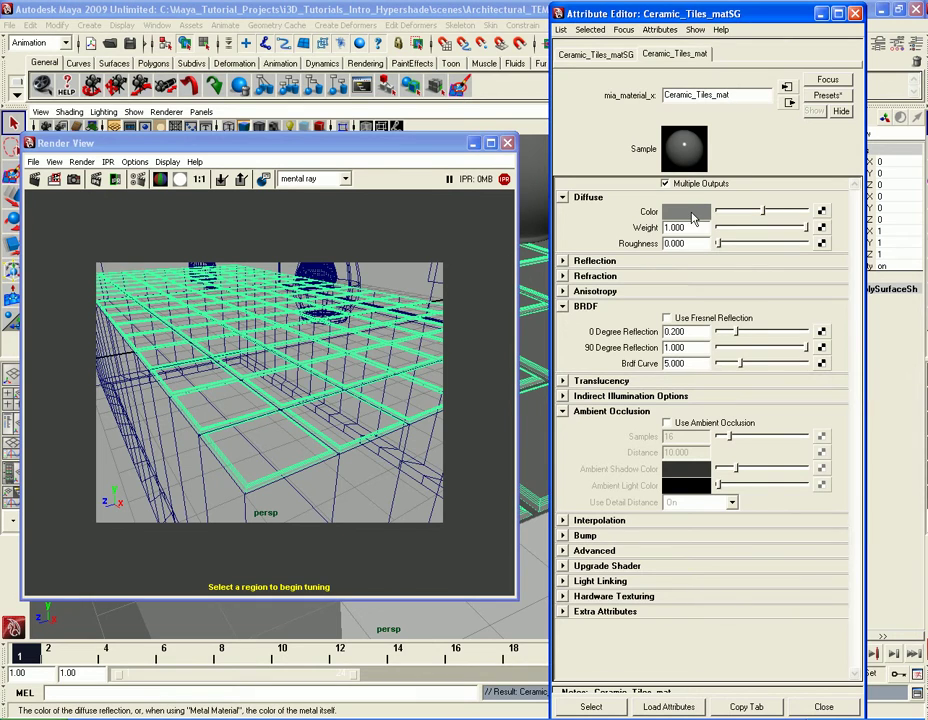
# Set the tile material's Diffuse Color to RGB 0.84, 0.85, 1 and accept it
pyautogui.click(686, 211)
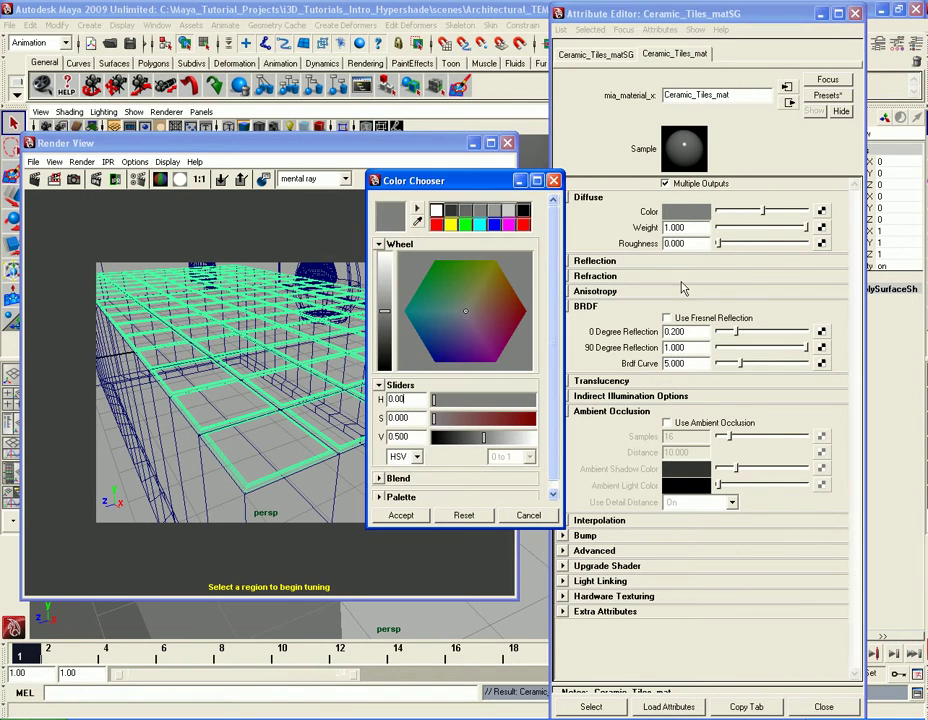
pyautogui.click(404, 459)
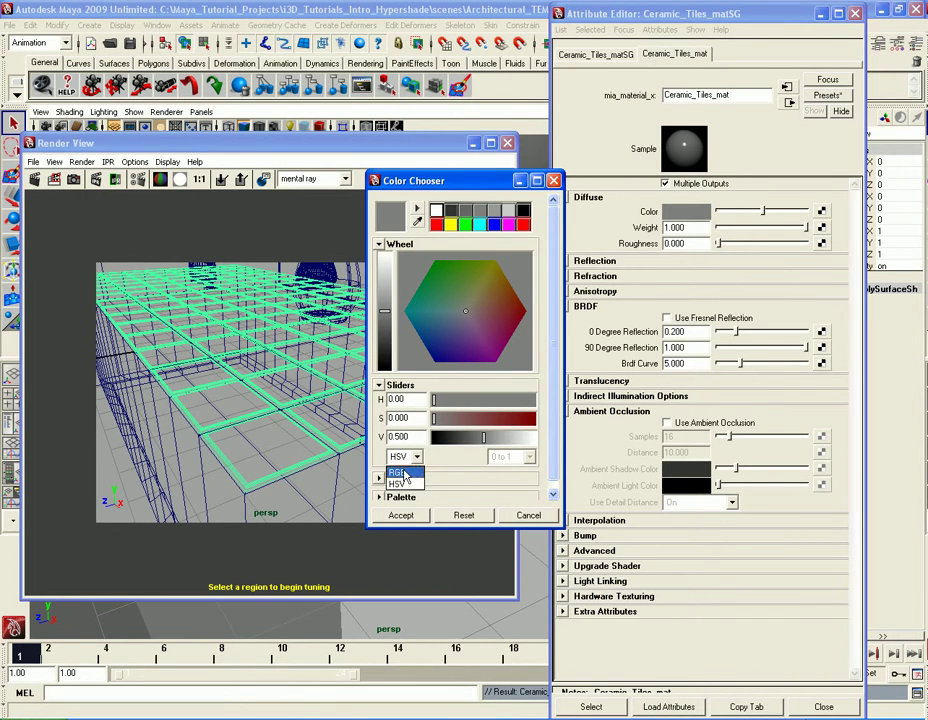
pyautogui.click(399, 480)
pyautogui.click(420, 399)
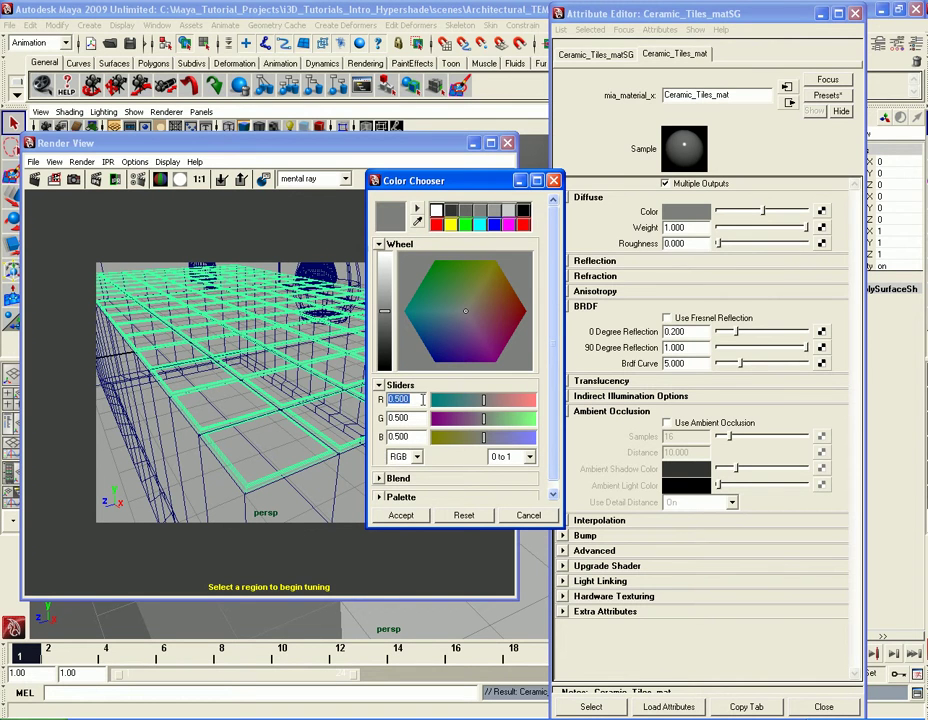
pyautogui.press('BackSpace')
pyautogui.write('0.84')
pyautogui.press('Tab')
pyautogui.press('BackSpace')
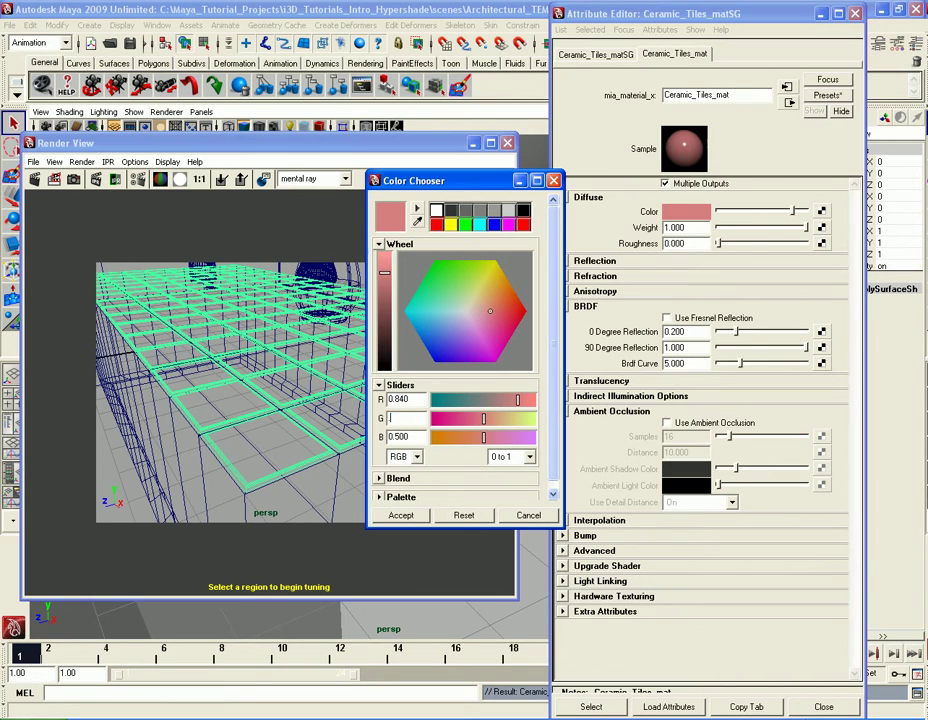
pyautogui.write('0.85')
pyautogui.press('Tab')
pyautogui.press('BackSpace')
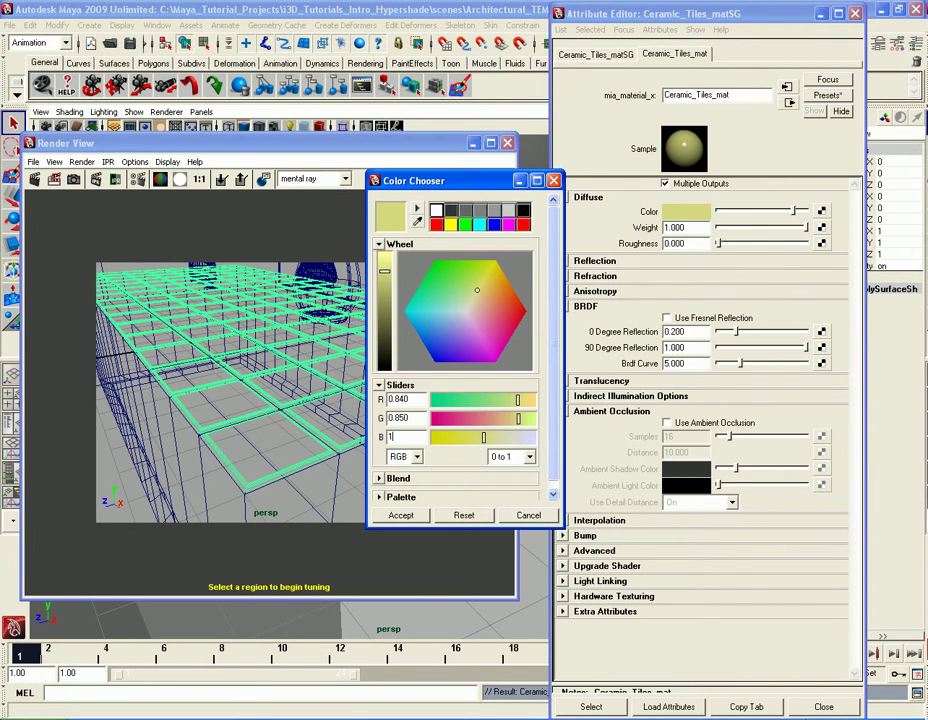
pyautogui.write('1')
pyautogui.press('Return')
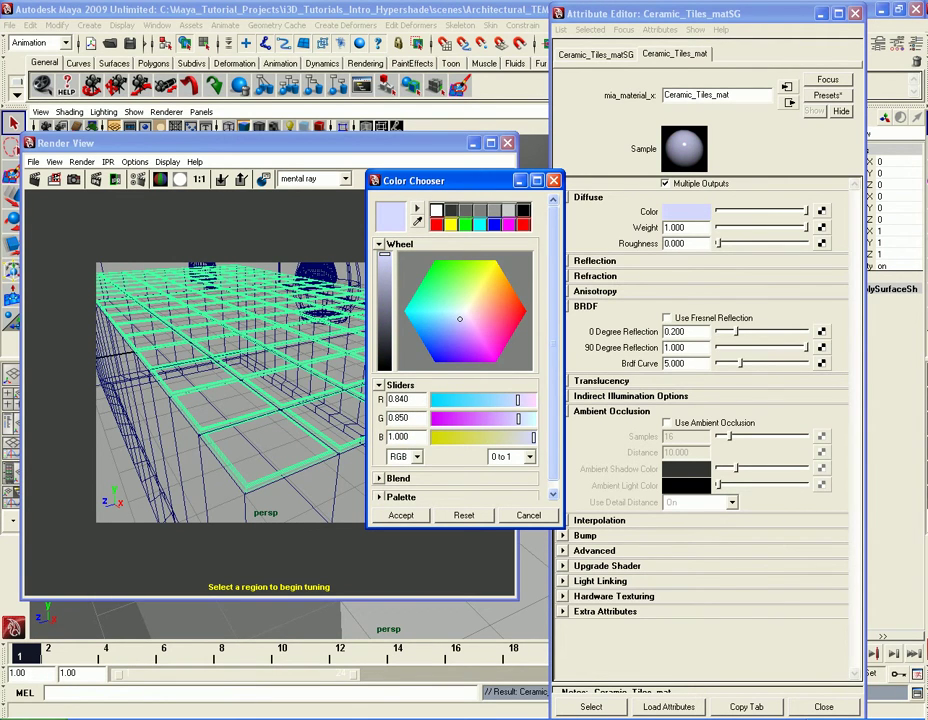
pyautogui.doubleClick(417, 399)
pyautogui.doubleClick(417, 418)
pyautogui.doubleClick(417, 437)
pyautogui.click(408, 515)
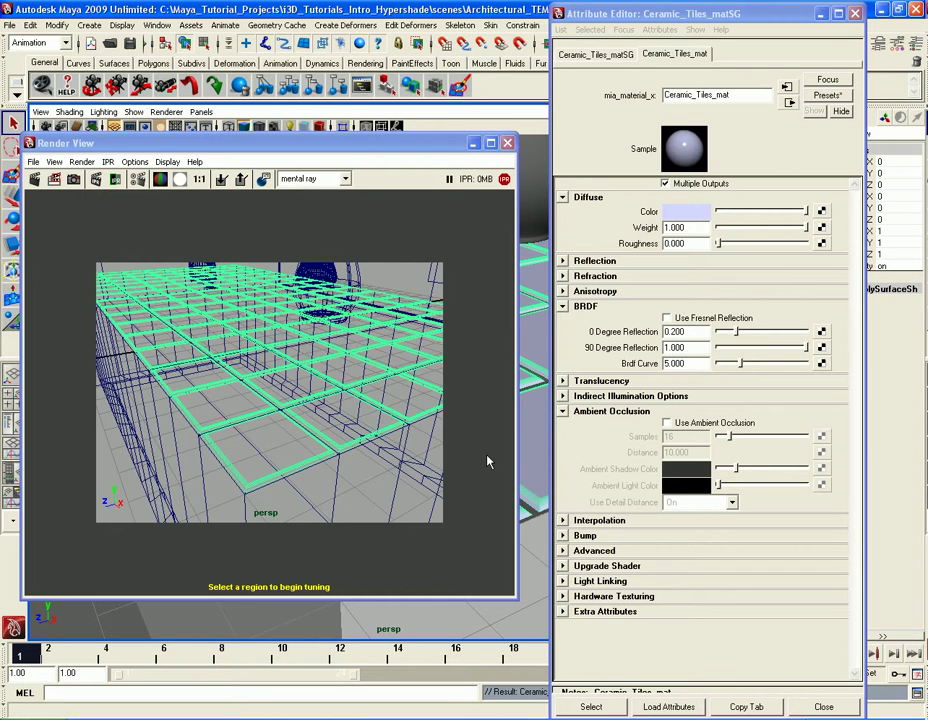
# Render the front tile corner as the IPR region and set the tile material's Reflectivity to 0.8
pyautogui.moveTo(192, 358); pyautogui.dragTo(338, 492)
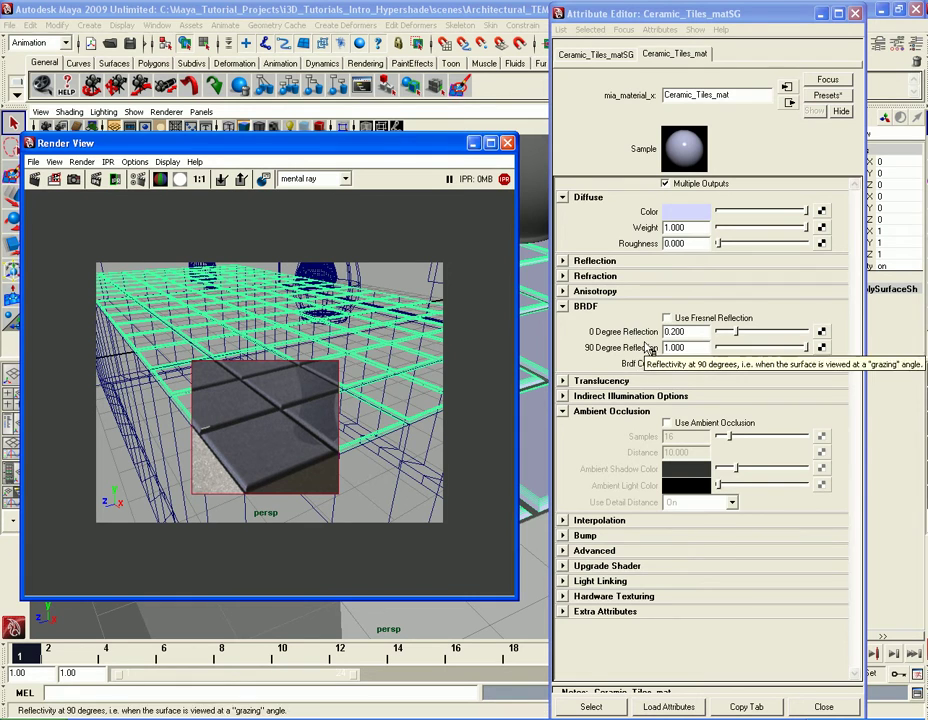
pyautogui.click(594, 260)
pyautogui.click(700, 291)
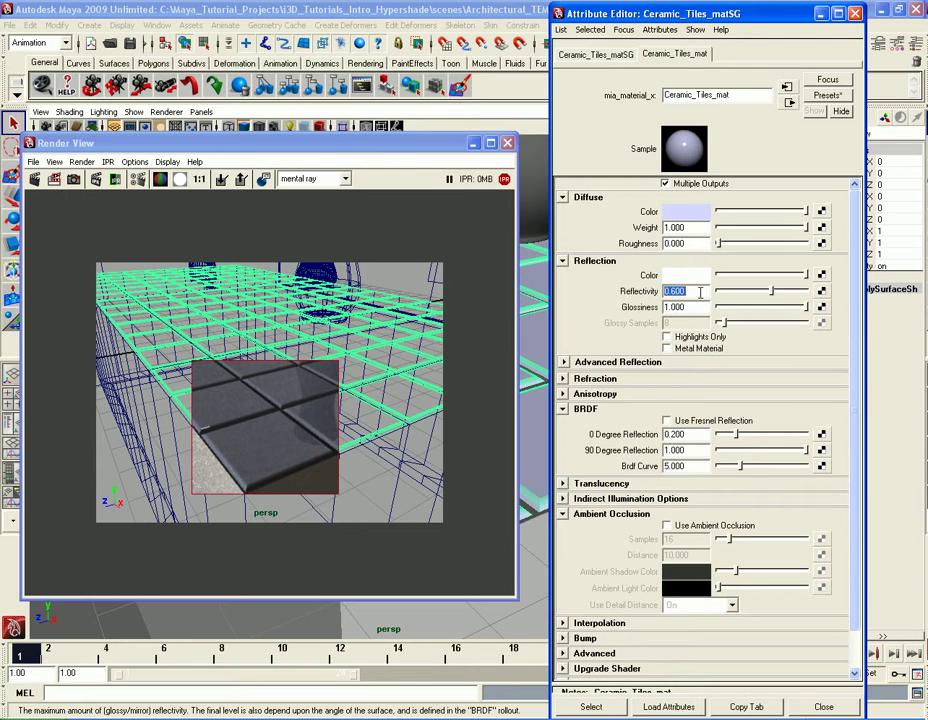
pyautogui.write('.8')
pyautogui.press('Return')
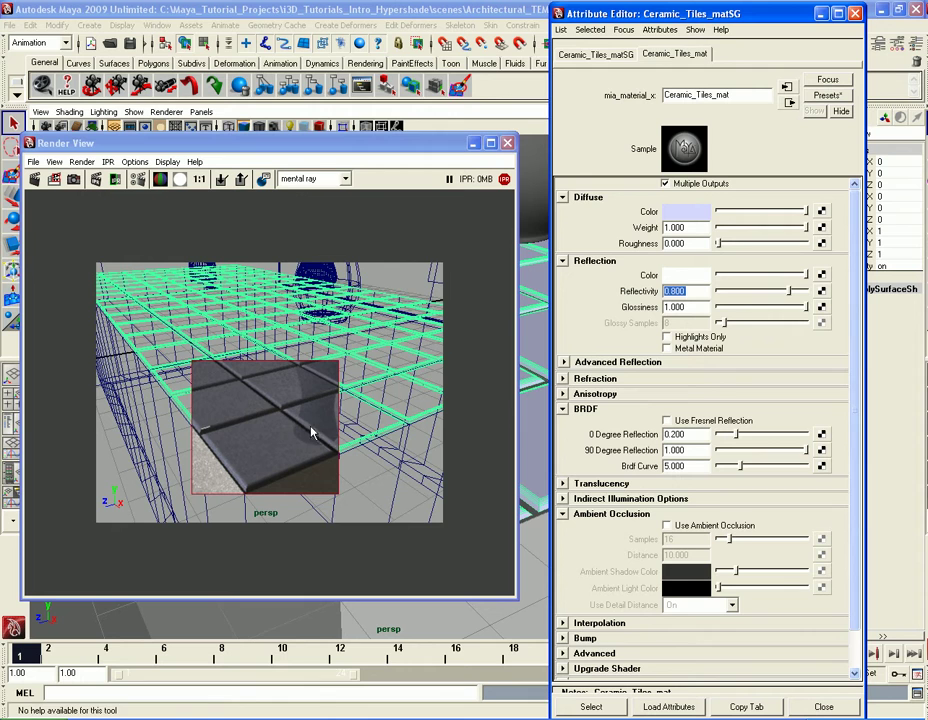
# Set the tile material's reflection Glossiness to 0.6, keeping 8 Glossy Samples
pyautogui.click(698, 308)
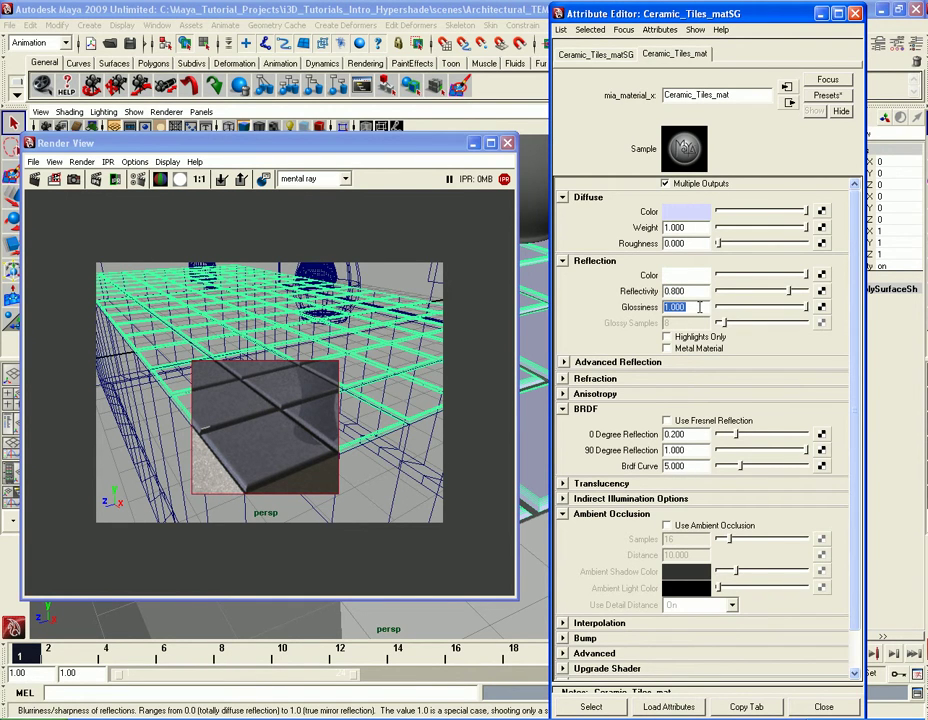
pyautogui.write('0.6')
pyautogui.press('Return')
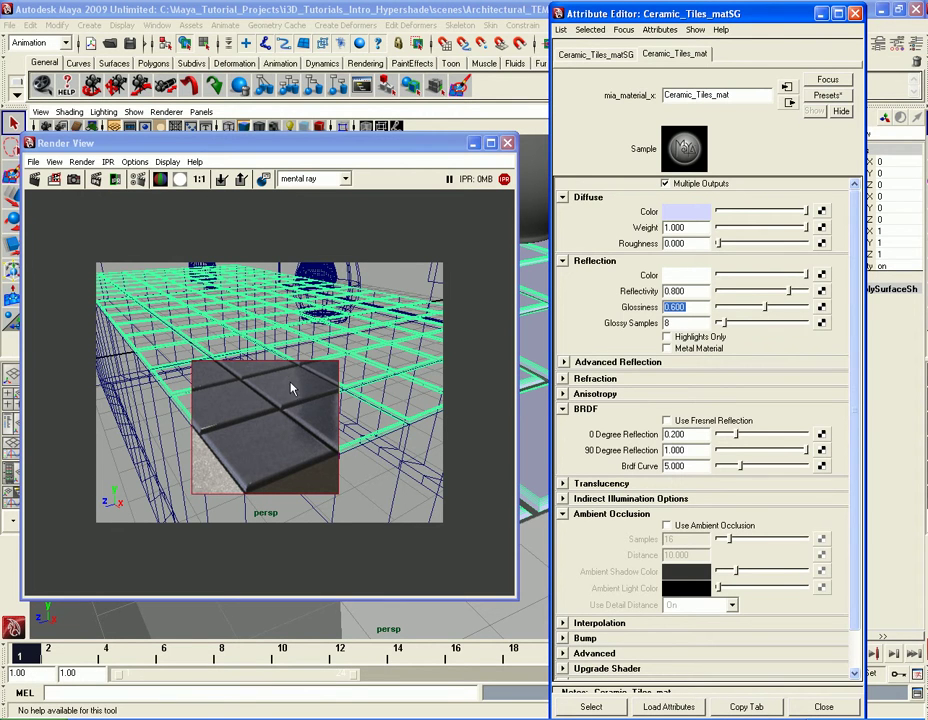
pyautogui.click(698, 323)
pyautogui.doubleClick(700, 323)
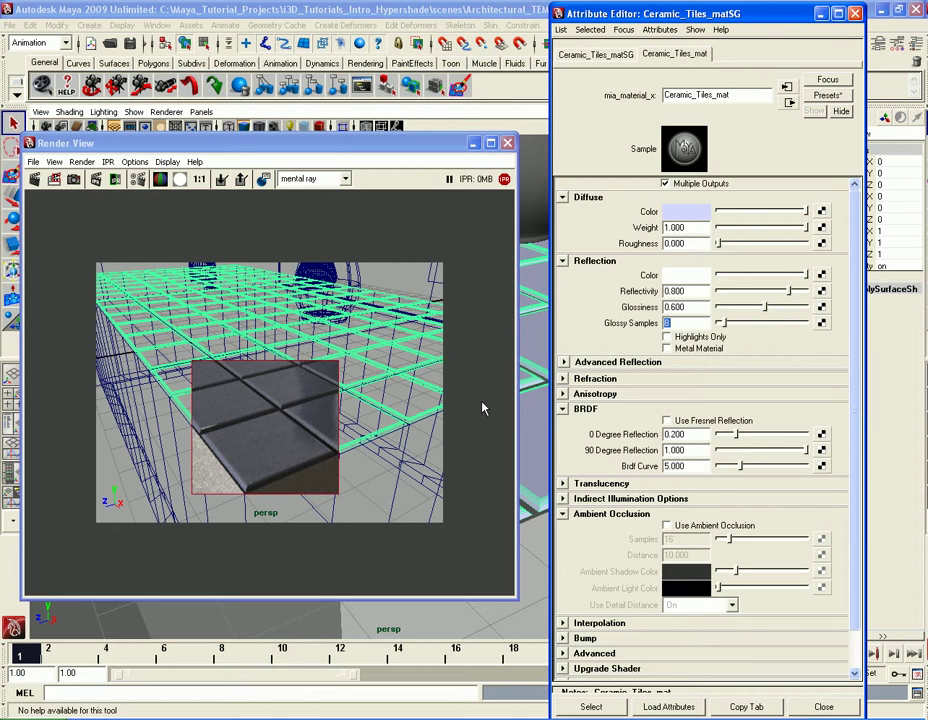
# Collapse the tile material's Reflection and Diffuse attributes and enable Use Fresnel Reflection in its BRDF settings
pyautogui.click(628, 364)
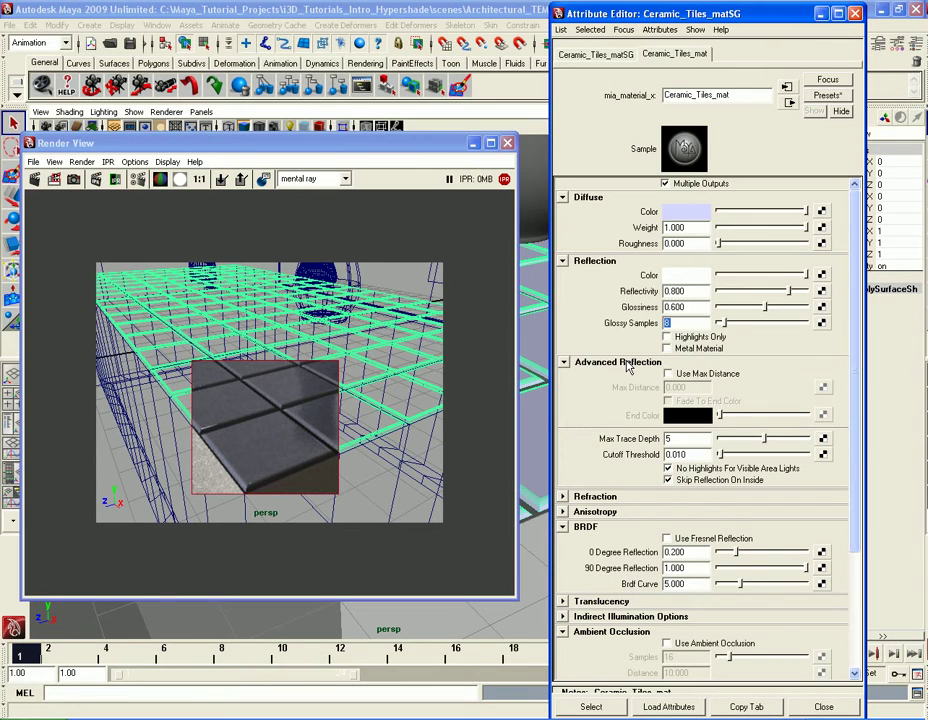
pyautogui.click(627, 364)
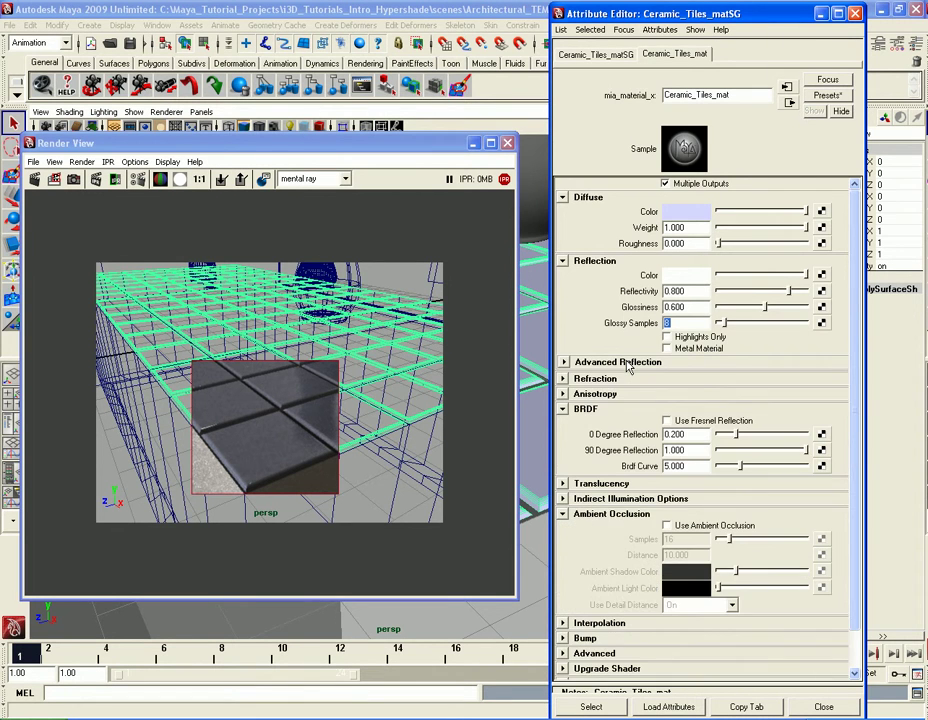
pyautogui.click(602, 381)
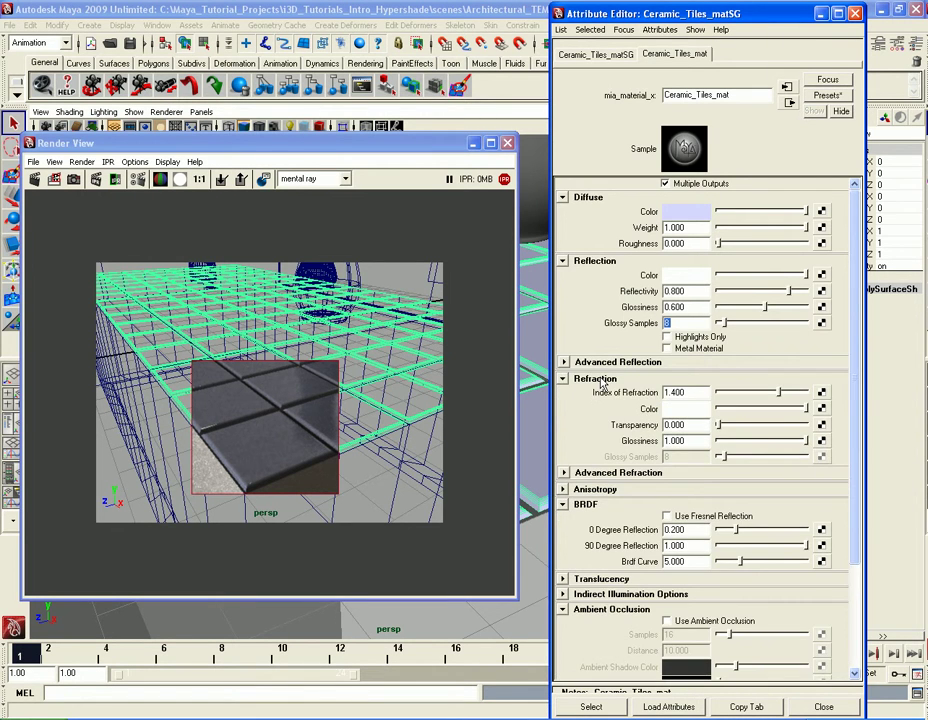
pyautogui.click(602, 381)
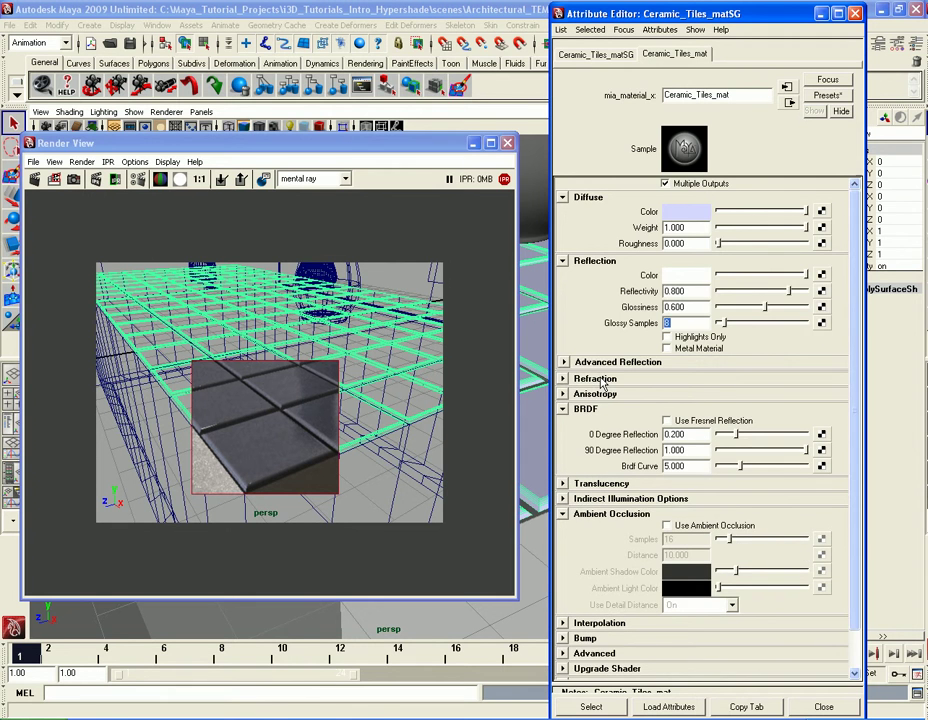
pyautogui.click(594, 261)
pyautogui.click(590, 198)
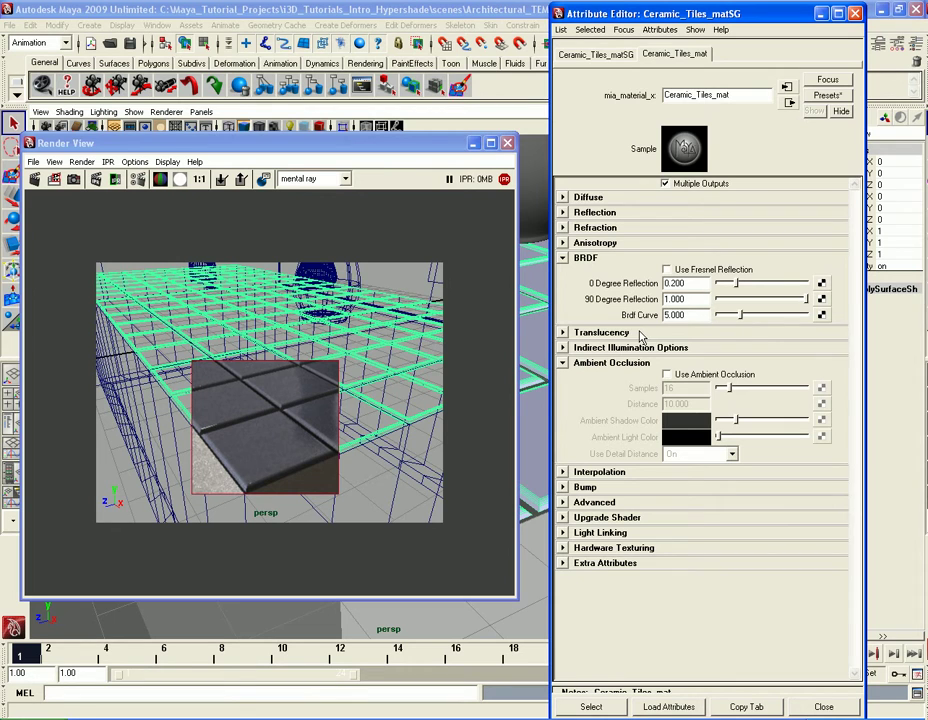
pyautogui.click(667, 269)
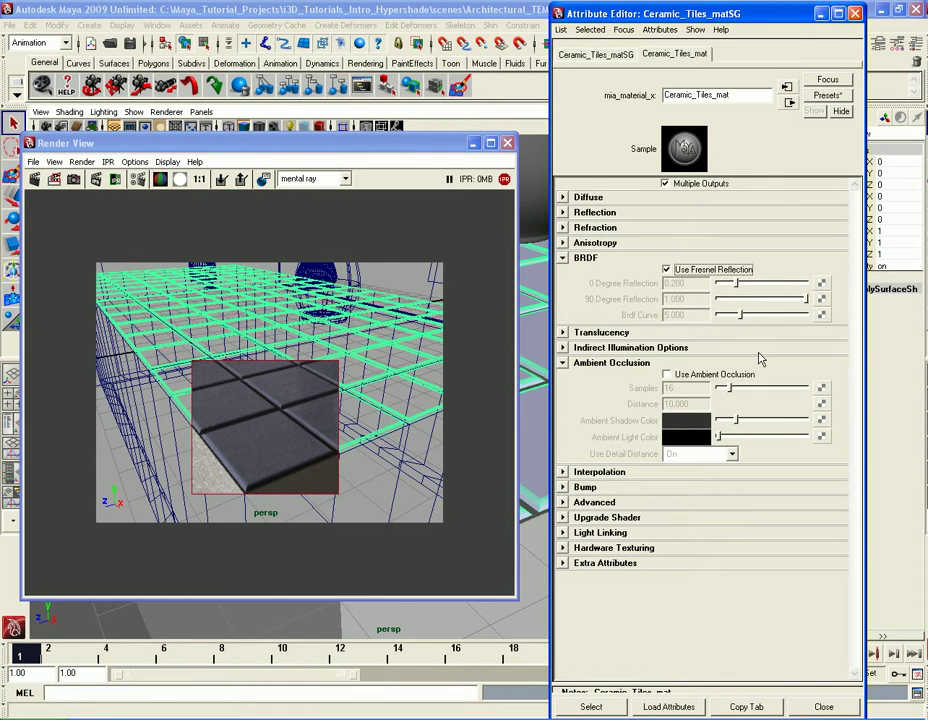
# Close the tile material's attributes and the render window, and select the grout between the countertop tiles
pyautogui.hotkey('ctrl', 'a')
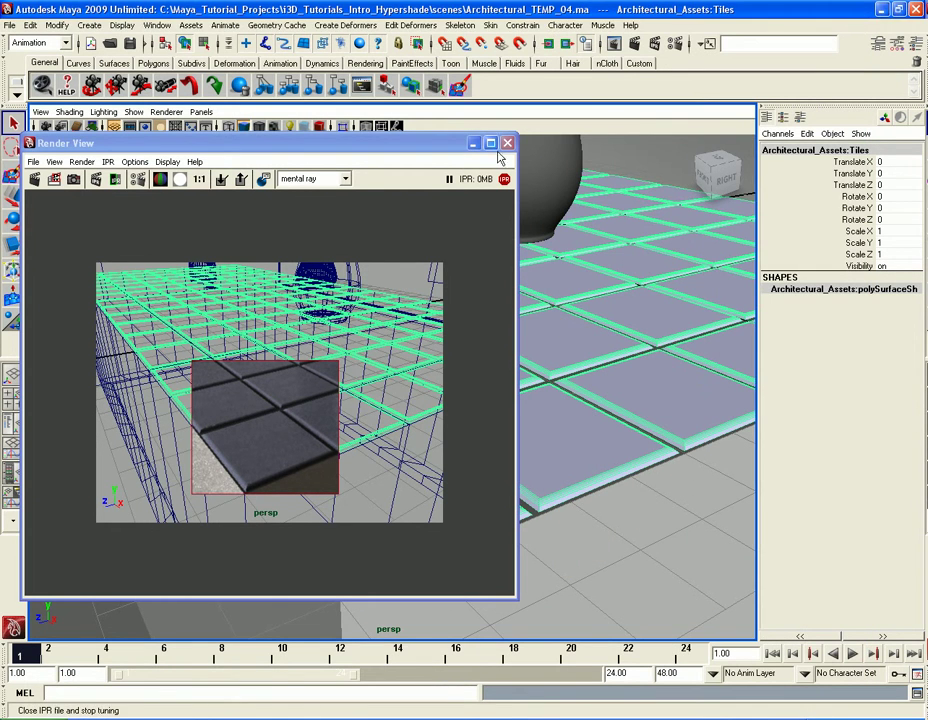
pyautogui.click(507, 143)
pyautogui.keyDown('alt'); pyautogui.moveTo(528, 518); pyautogui.dragTo(372, 452, button='middle'); pyautogui.keyUp('alt')
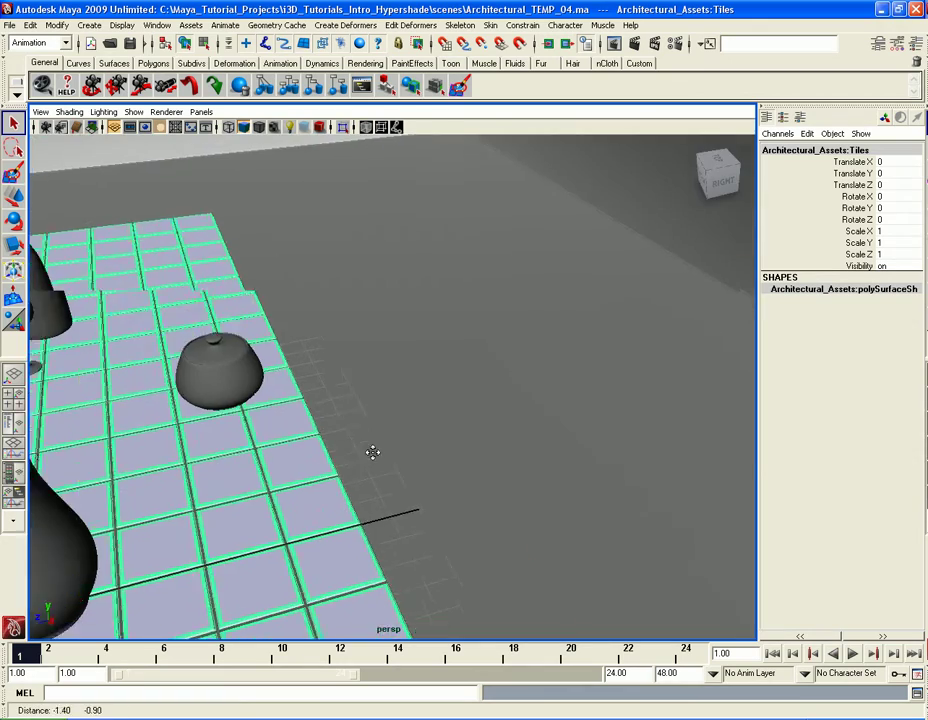
pyautogui.keyDown('alt'); pyautogui.moveTo(372, 452); pyautogui.dragTo(470, 406, button='right'); pyautogui.keyUp('alt')
pyautogui.scroll(5, 471, 408)
pyautogui.click(331, 426)
pyautogui.scroll(-10, 330, 425)
pyautogui.keyDown('alt'); pyautogui.moveTo(330, 425); pyautogui.dragTo(406, 424, button='right'); pyautogui.keyUp('alt')
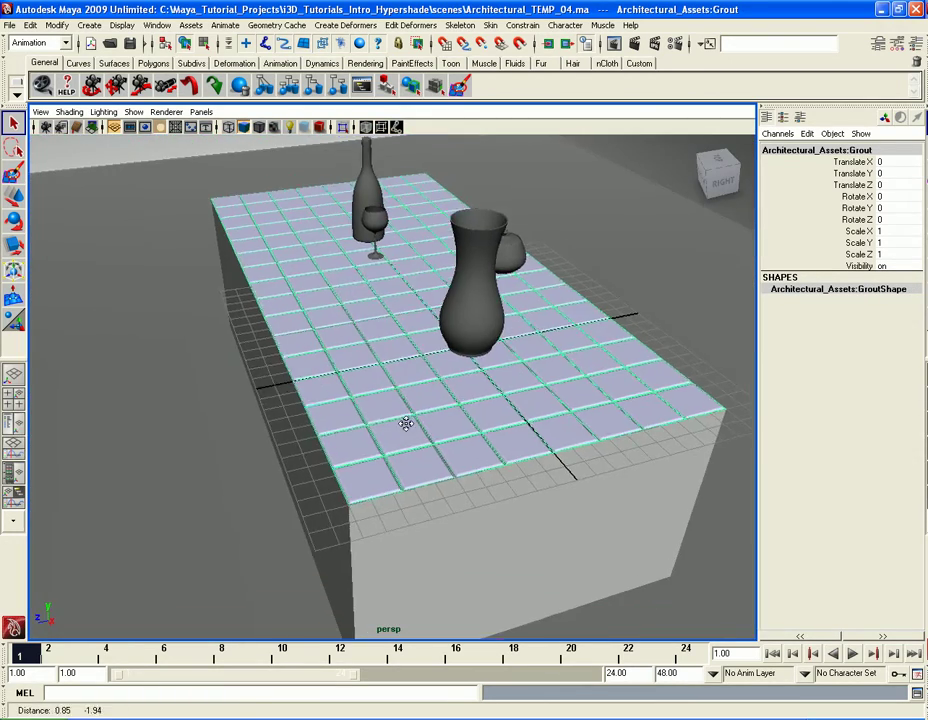
# Assign a new mia_material_x material to the grout
pyautogui.scroll(8, 404, 425)
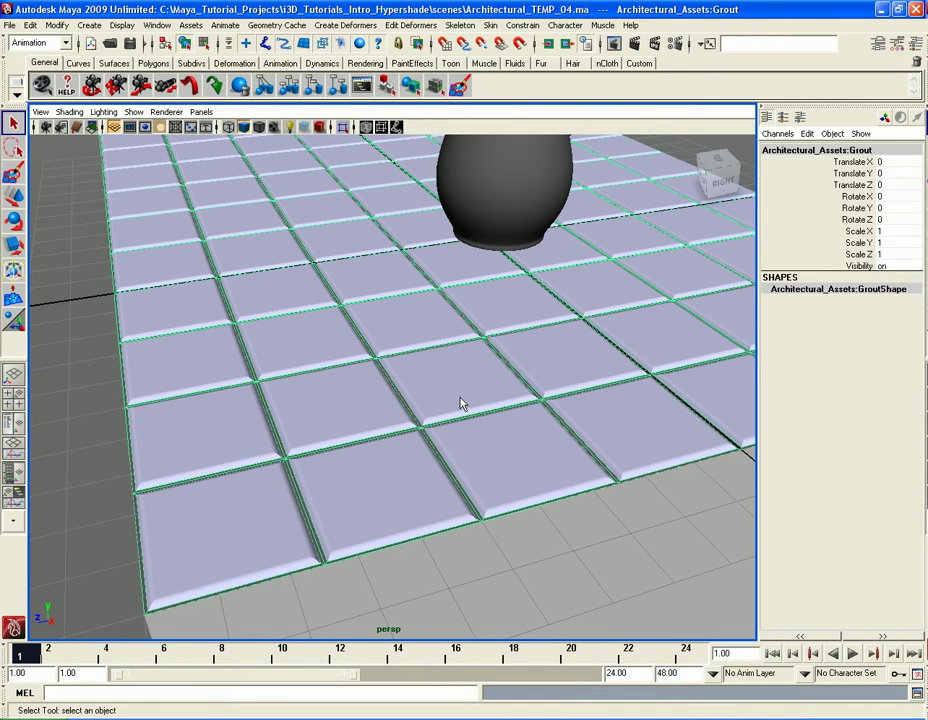
pyautogui.scroll(5, 464, 413)
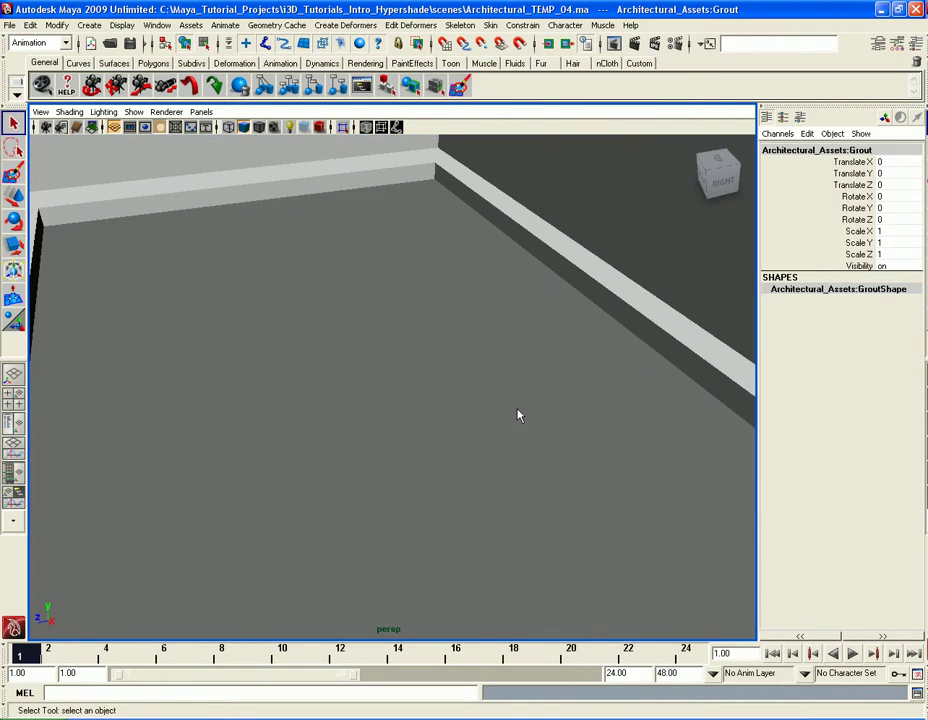
pyautogui.moveTo(517, 415)
pyautogui.keyDown('alt'); pyautogui.mouseDown(button='right')
pyautogui.moveTo(346, 408)
pyautogui.moveTo(520, 400)
pyautogui.moveTo(524, 422)
pyautogui.mouseUp(button='right'); pyautogui.keyUp('alt')
pyautogui.keyDown('alt'); pyautogui.moveTo(524, 422); pyautogui.dragTo(541, 412, button='middle'); pyautogui.keyUp('alt')
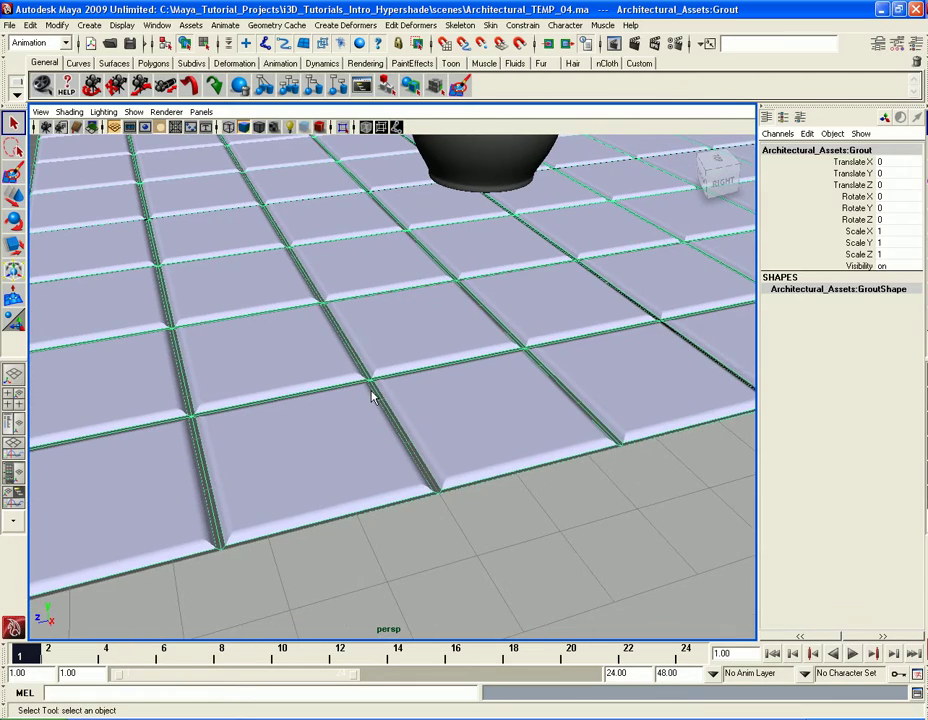
pyautogui.scroll(5, 390, 394)
pyautogui.keyDown('alt'); pyautogui.moveTo(390, 394); pyautogui.dragTo(466, 446, button='right'); pyautogui.keyUp('alt')
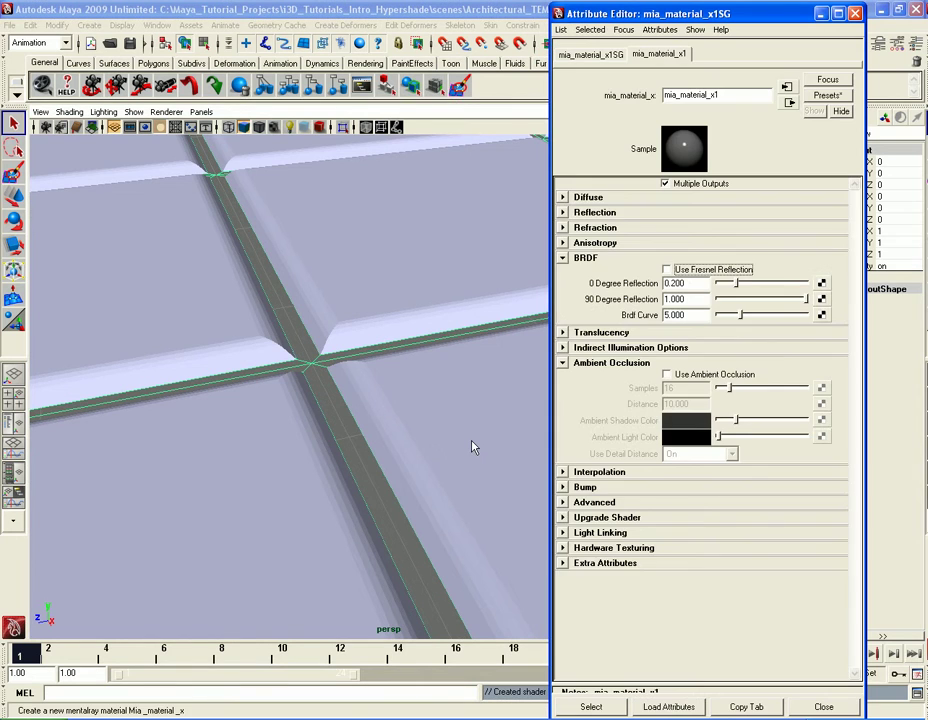
# Set the grout material's Diffuse Color to pure white and its Roughness to 0.1
pyautogui.click(612, 197)
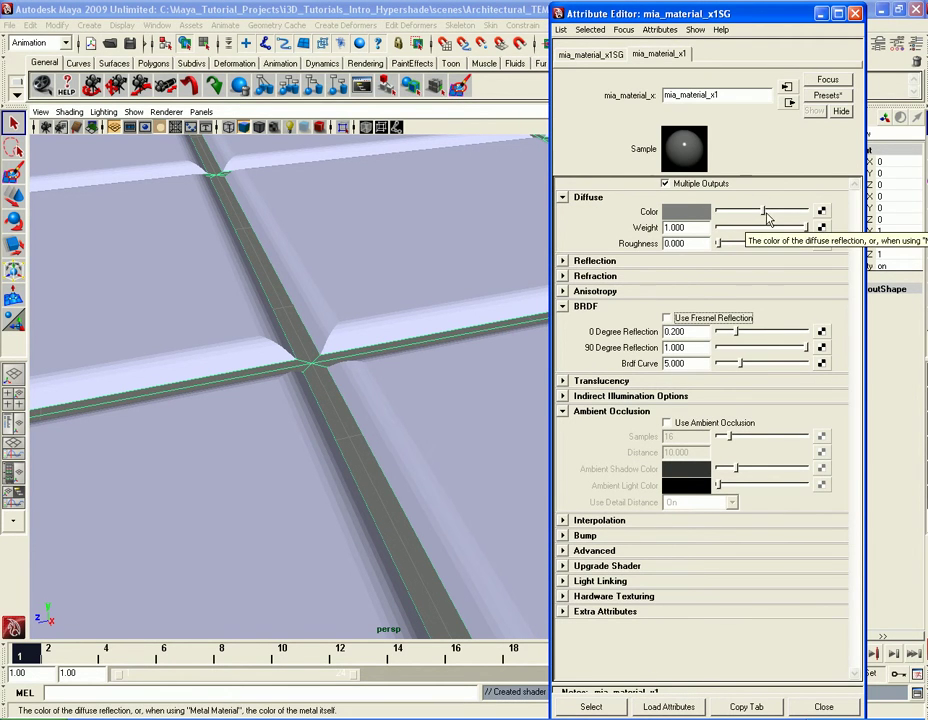
pyautogui.moveTo(762, 211); pyautogui.dragTo(790, 216)
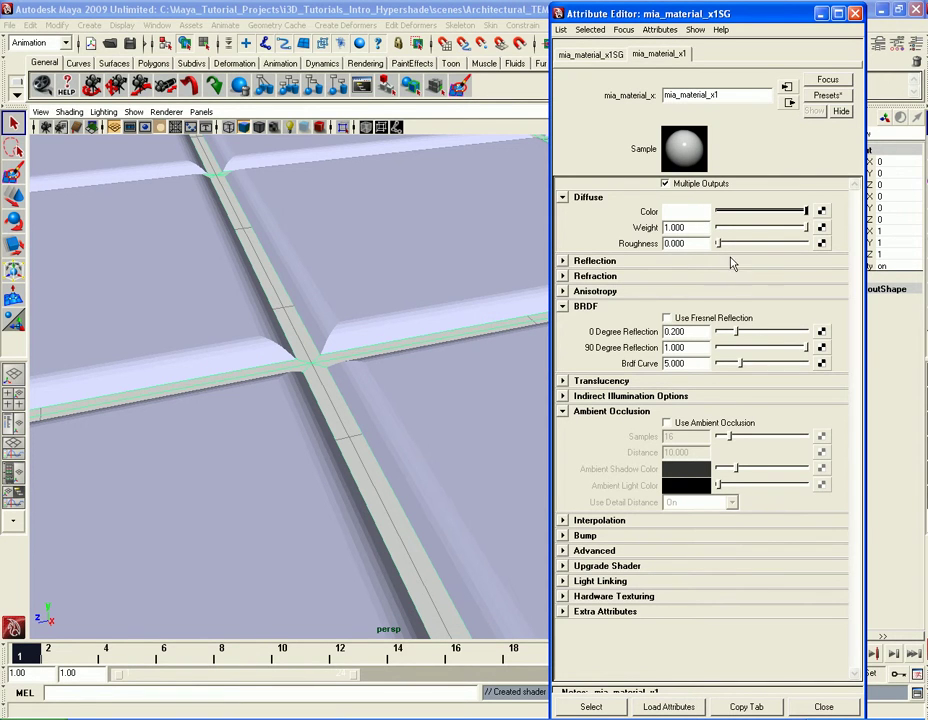
pyautogui.moveTo(719, 248); pyautogui.dragTo(729, 250)
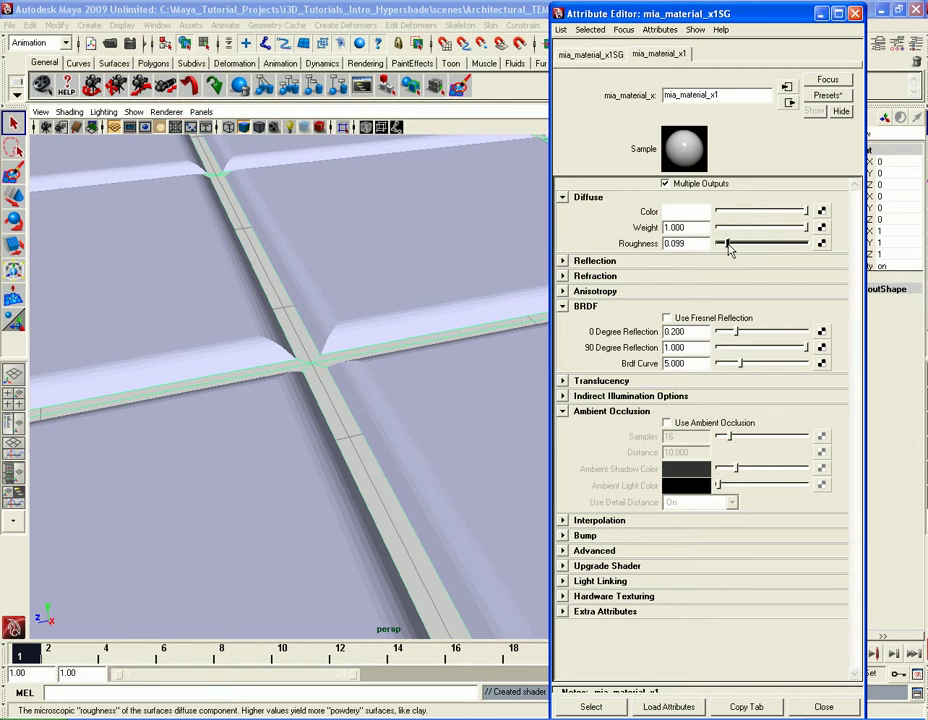
pyautogui.doubleClick(700, 247)
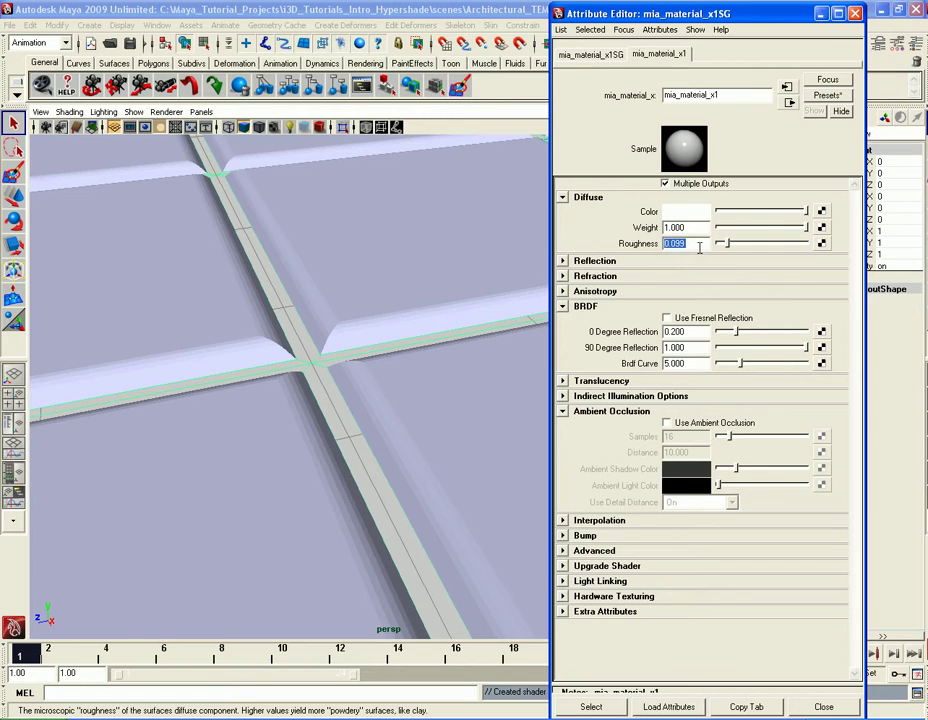
pyautogui.write('0.1')
pyautogui.press('Return')
# Reduce the grout material's Reflectivity to 0 and collapse its Reflection attributes
pyautogui.click(598, 261)
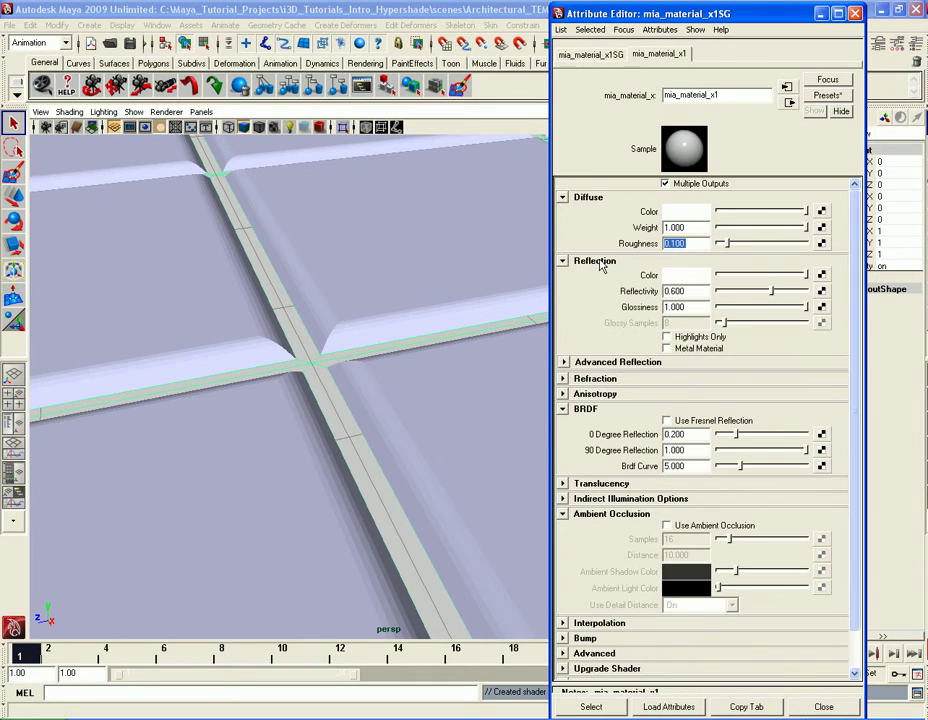
pyautogui.doubleClick(701, 291)
pyautogui.moveTo(773, 292); pyautogui.dragTo(718, 291)
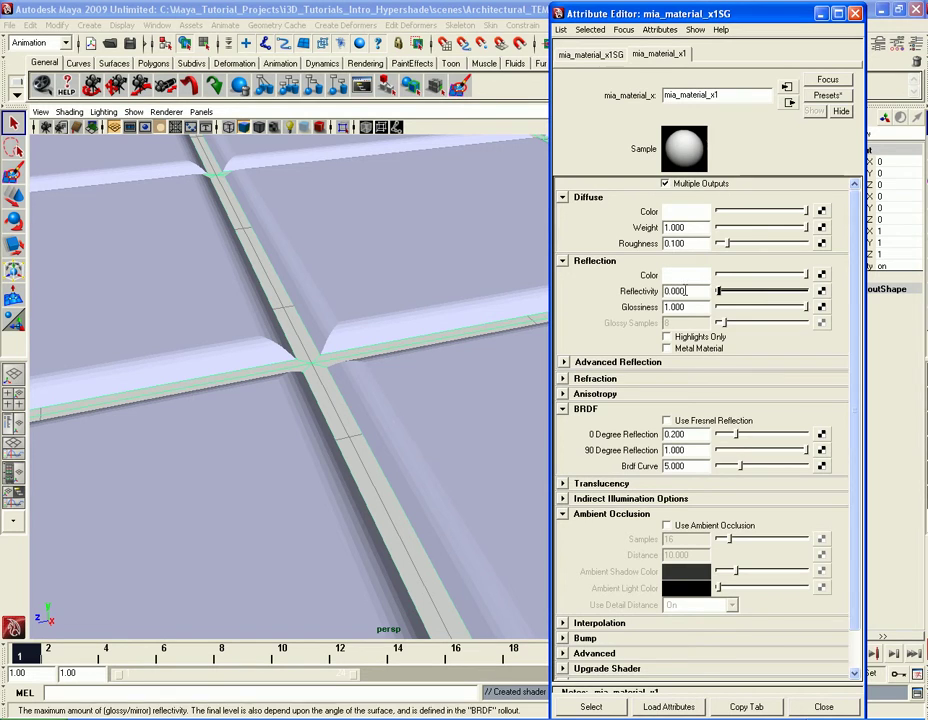
pyautogui.click(593, 261)
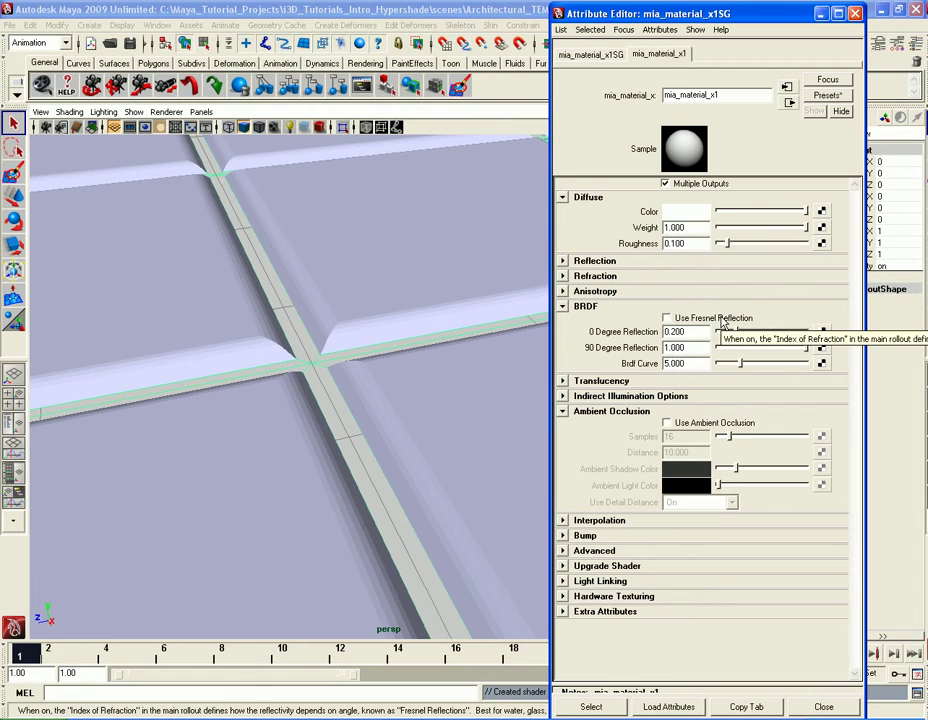
# Enable Ambient Occlusion on the grout material, render the current frame and mark a render region around the grout crossing
pyautogui.click(686, 424)
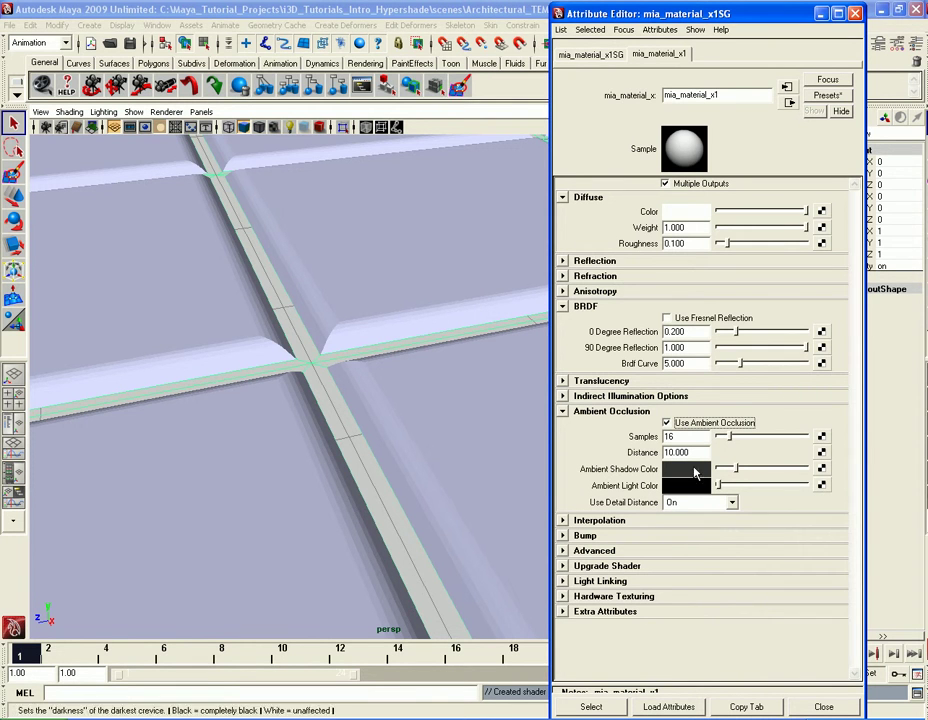
pyautogui.moveTo(643, 14); pyautogui.dragTo(643, 89)
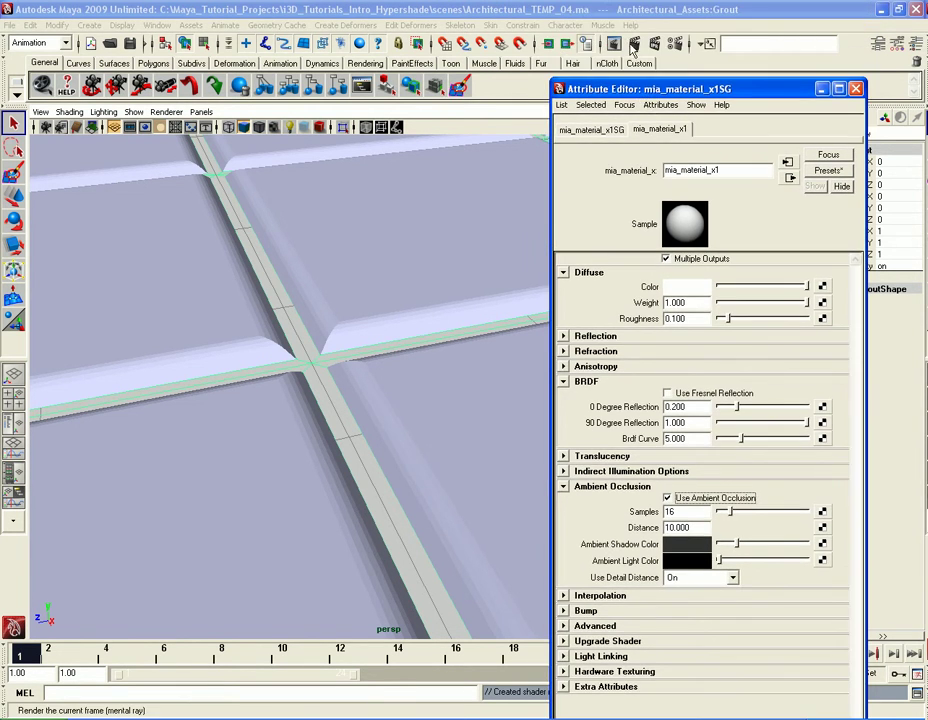
pyautogui.click(612, 43)
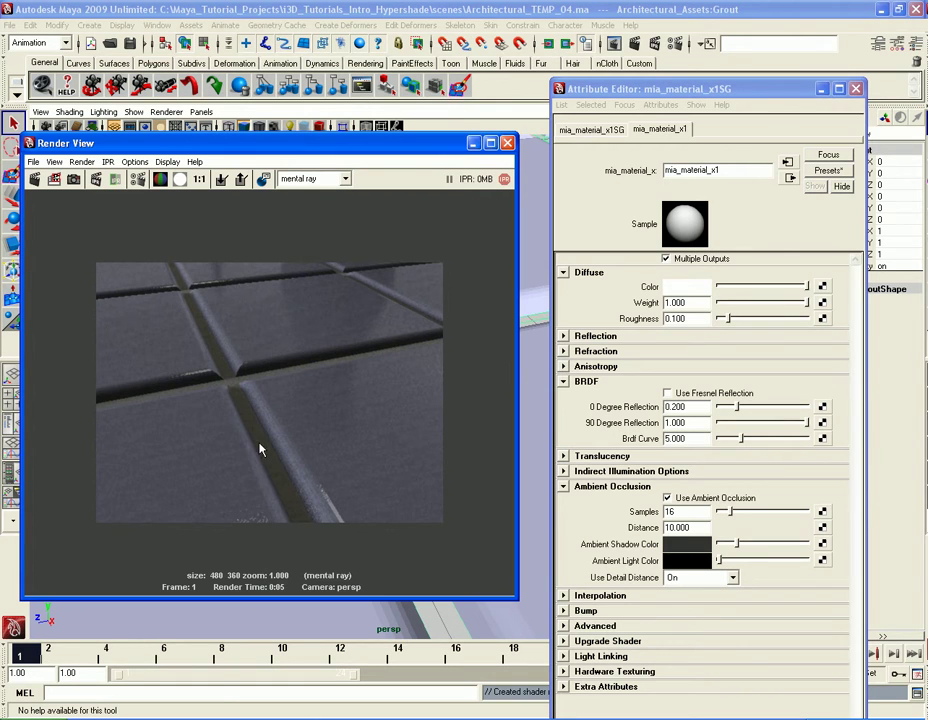
pyautogui.moveTo(183, 335); pyautogui.dragTo(304, 430)
# Compare region renders of the grout with Ambient Occlusion turned off and turned on again
pyautogui.click(667, 497)
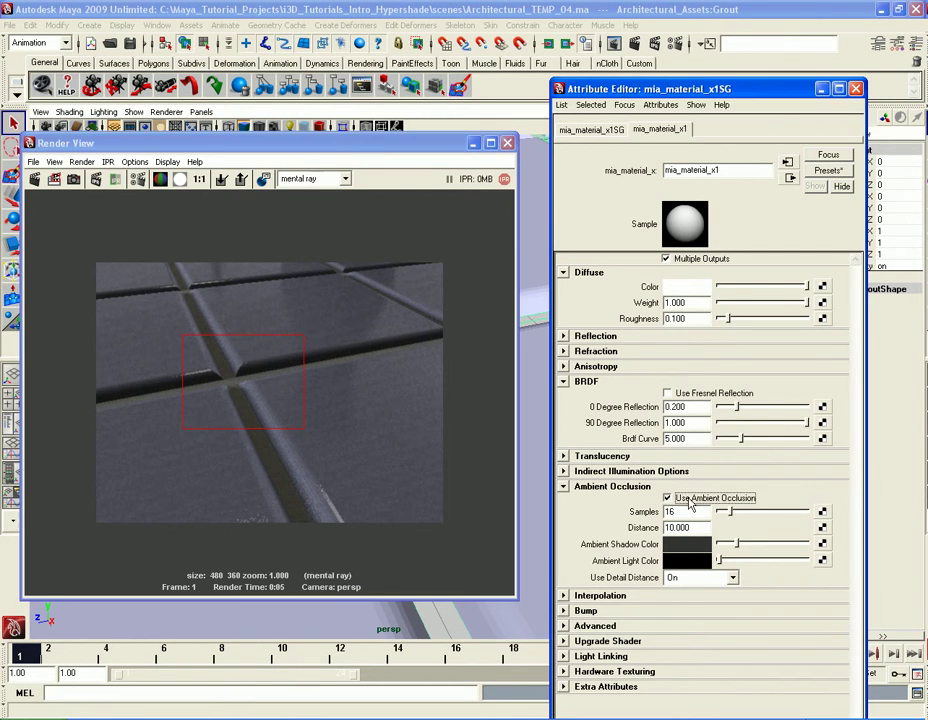
pyautogui.click(54, 179)
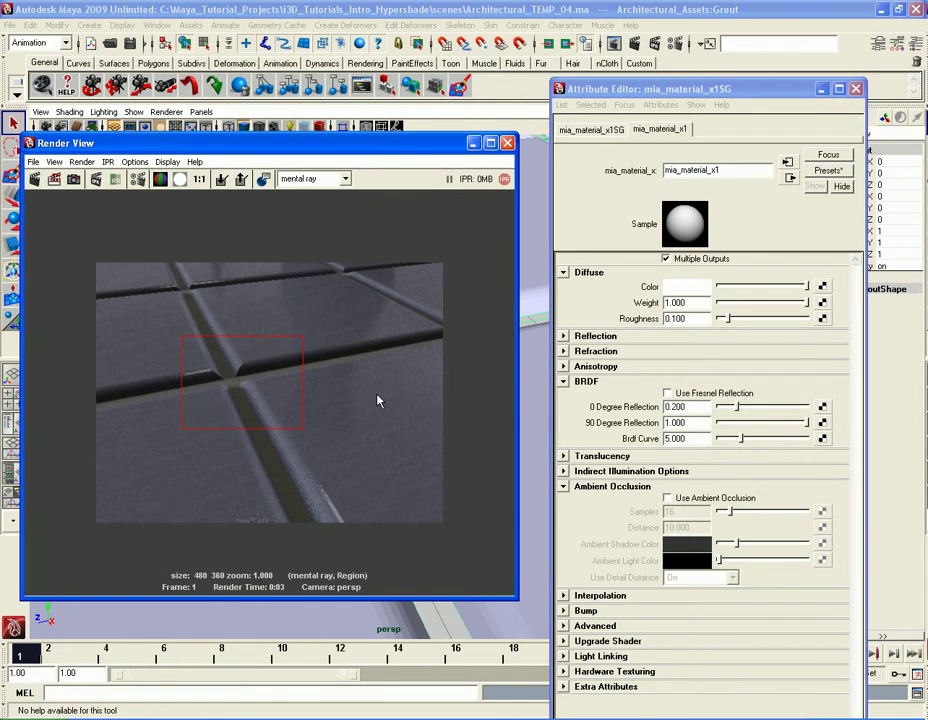
pyautogui.click(668, 497)
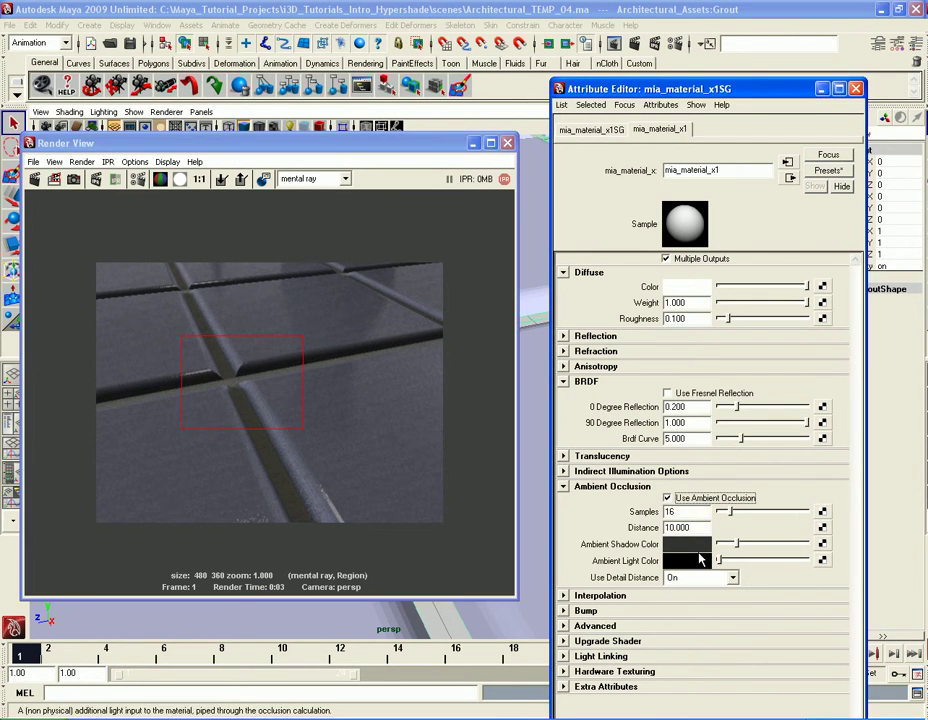
pyautogui.click(54, 179)
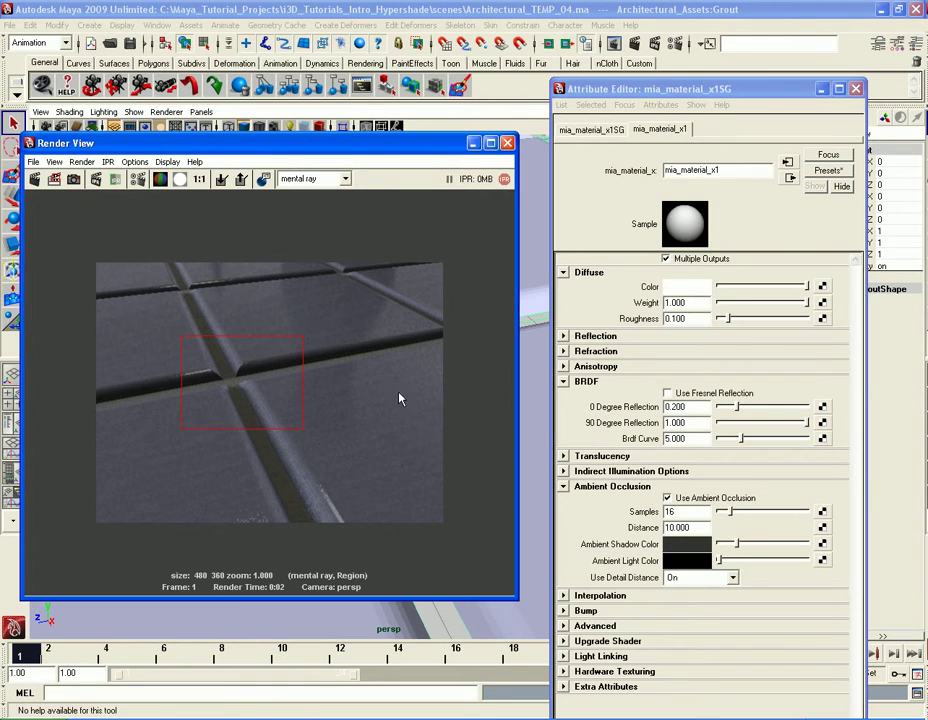
# Set the grout material's Ambient Occlusion Distance to 150 and re-render the marked region
pyautogui.doubleClick(690, 527)
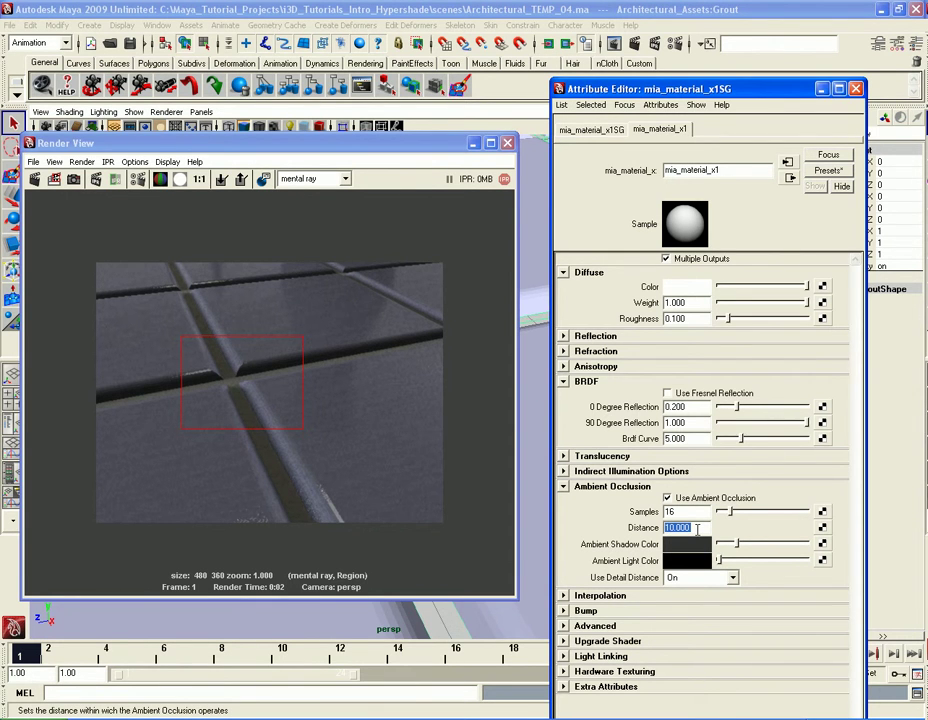
pyautogui.write('150')
pyautogui.press('Return')
pyautogui.click(57, 180)
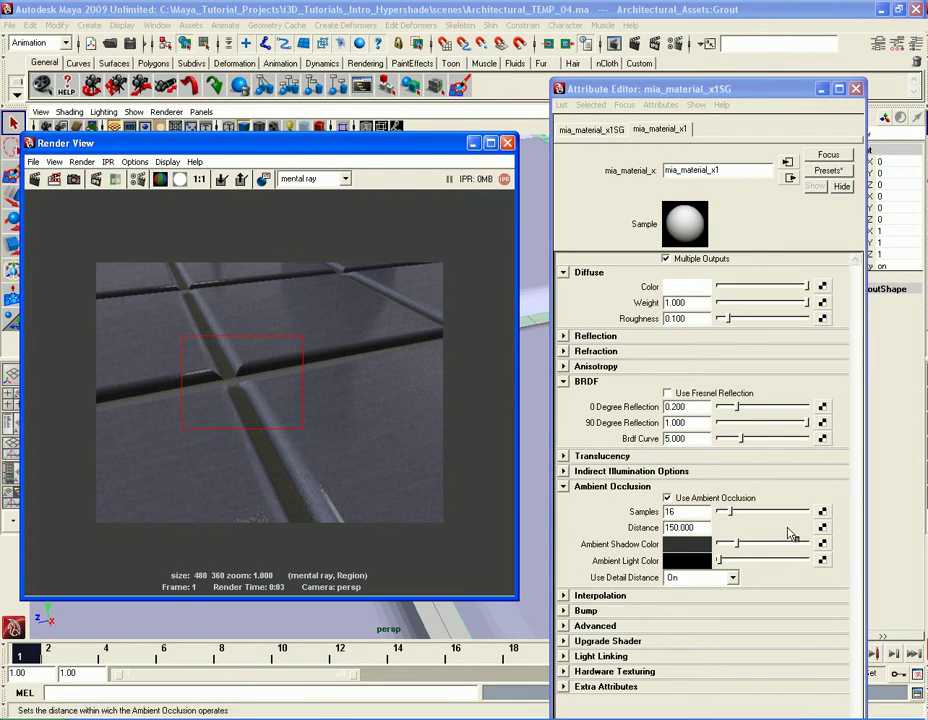
# Set the grout's Ambient Occlusion Use Detail Distance option to With color bleed and re-render the marked region
pyautogui.click(700, 577)
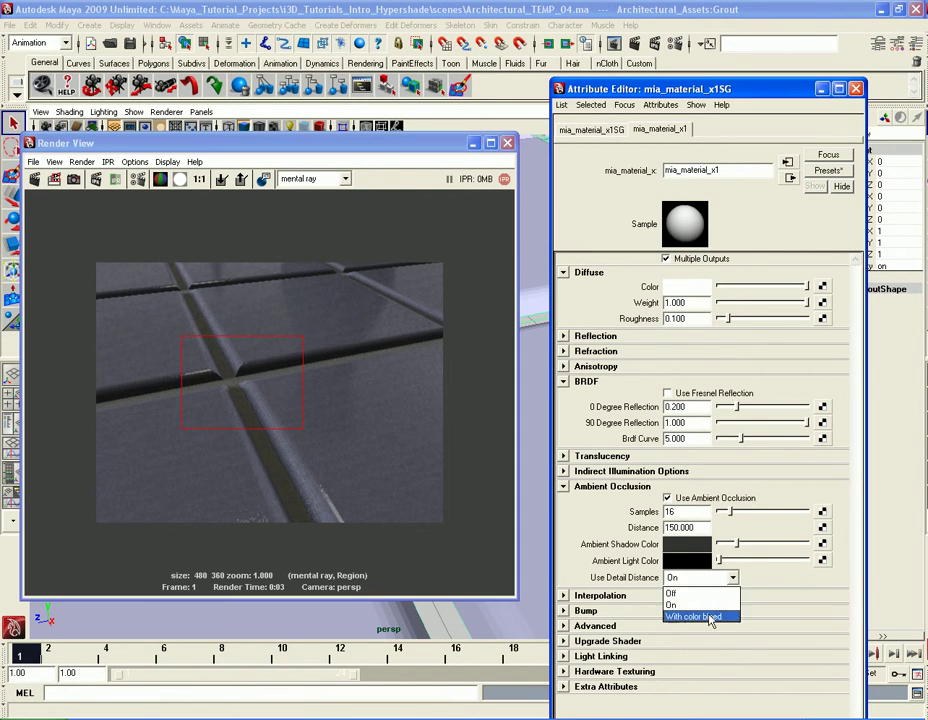
pyautogui.click(700, 615)
pyautogui.click(54, 179)
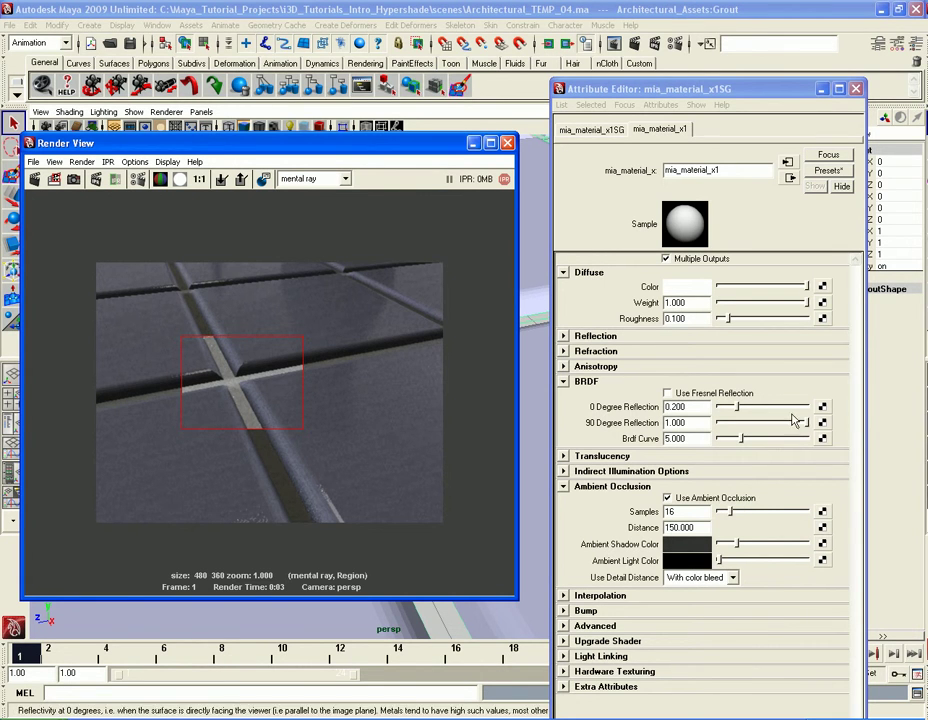
# Rename the grout's mia_material_x material as Grout_mat
pyautogui.moveTo(690, 89); pyautogui.dragTo(690, 32)
pyautogui.doubleClick(715, 113)
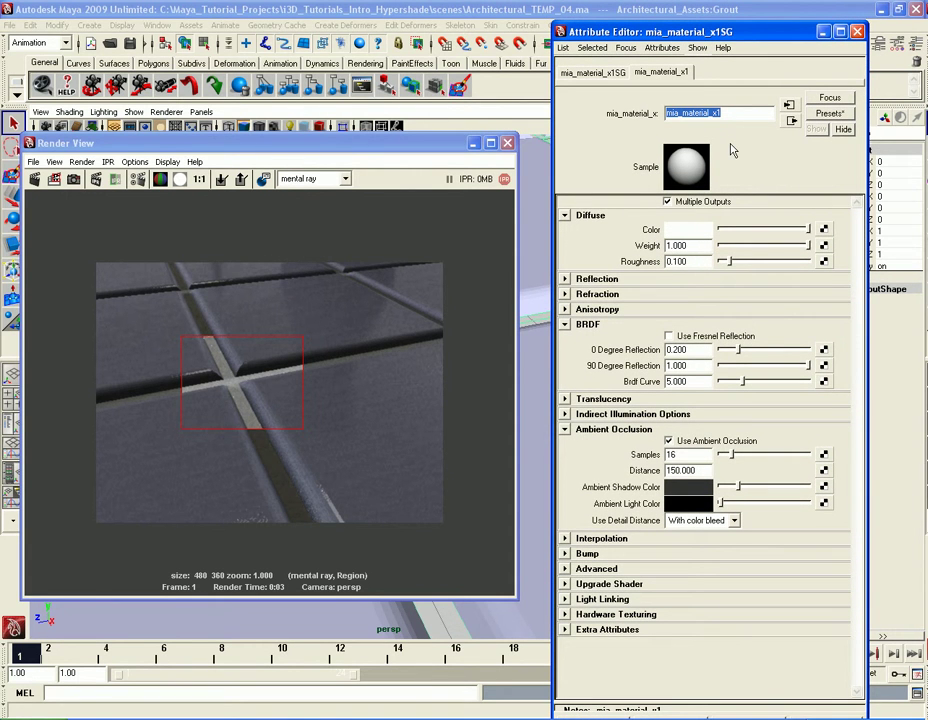
pyautogui.write('Grout_ma')
pyautogui.press('Return')
pyautogui.press('End')
pyautogui.write('t')
pyautogui.press('Return')
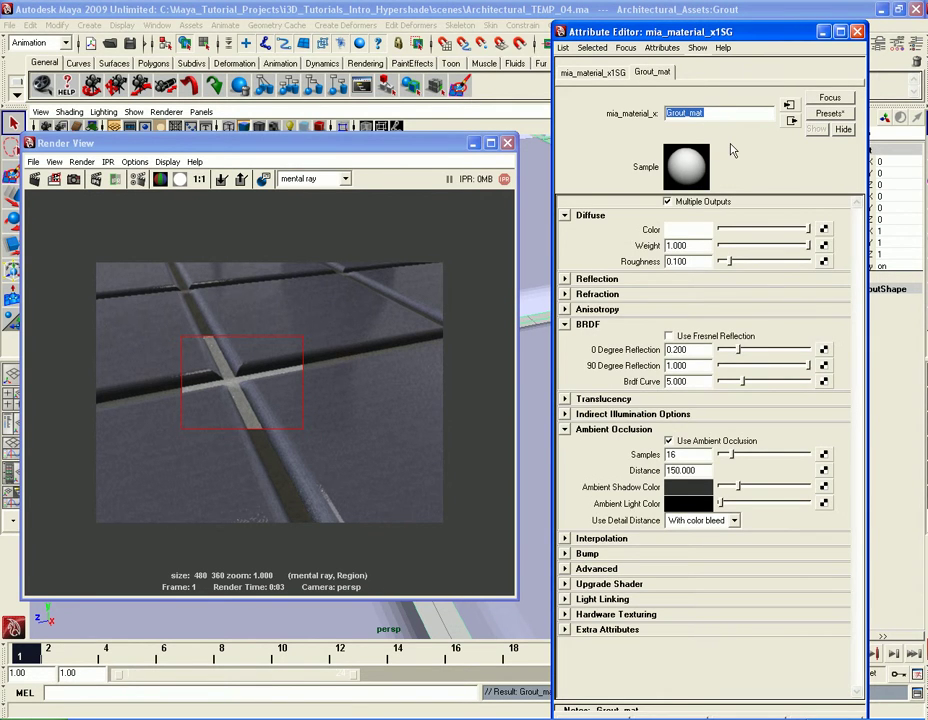
# Rename the grout material's shading group as Grout_matSG
pyautogui.click(595, 72)
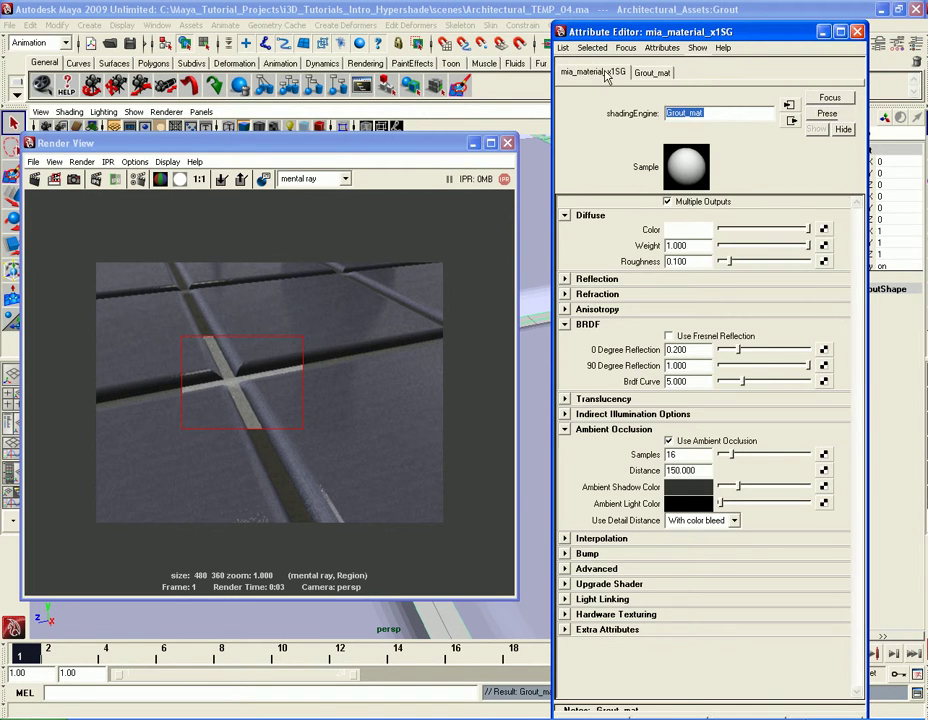
pyautogui.click(726, 113)
pyautogui.hotkey('shift', 'Home')
pyautogui.write('Grout_ma')
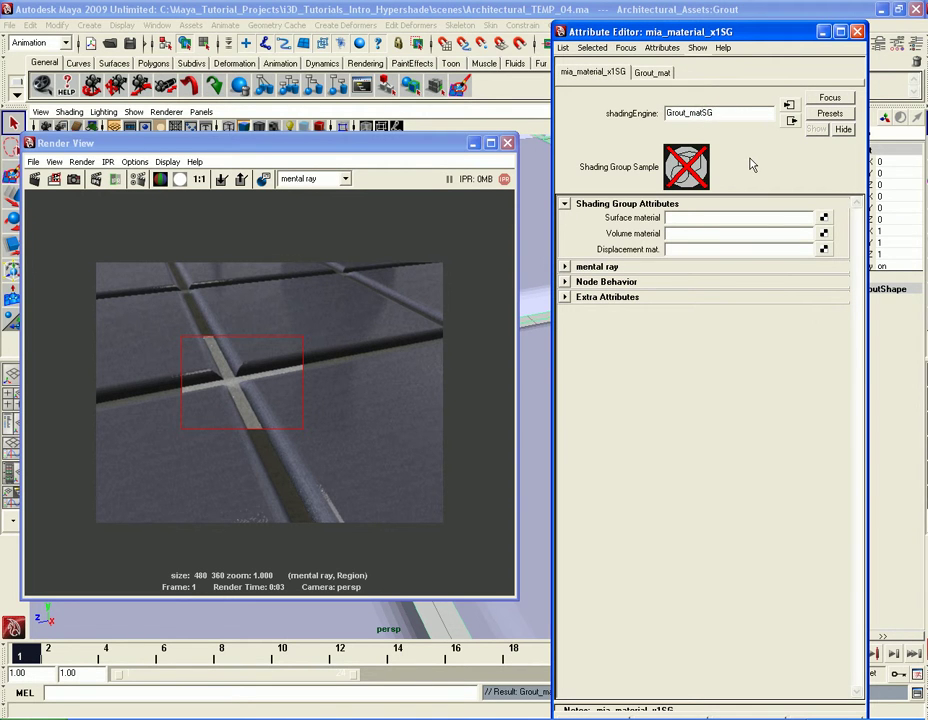
pyautogui.press('Return')
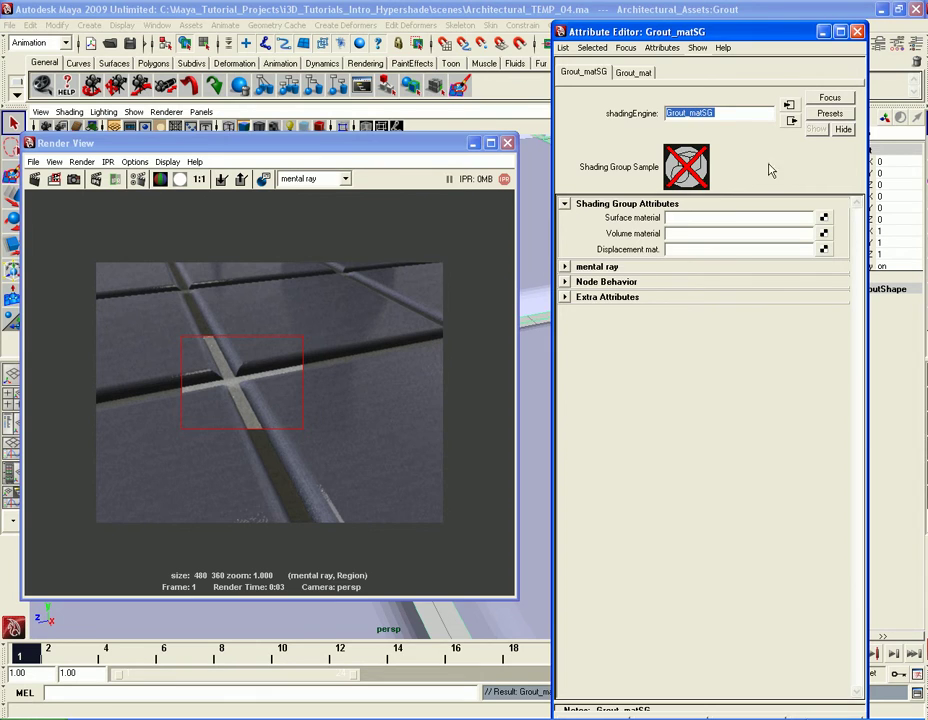
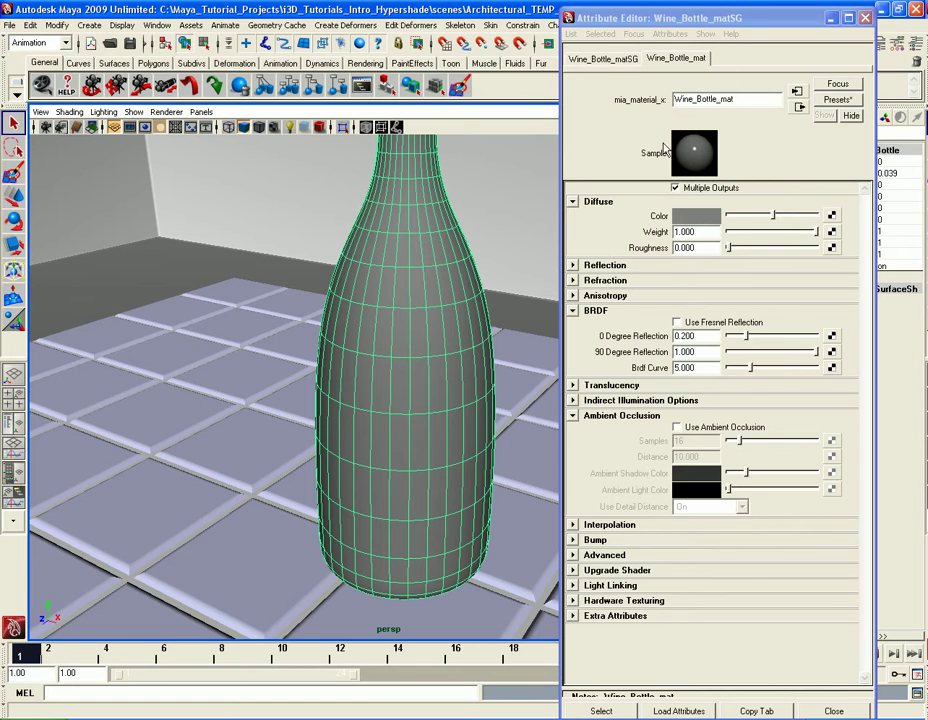
# Render the current view of the wine bottle and mark a render region around the bottle
pyautogui.moveTo(703, 19); pyautogui.dragTo(706, 90)
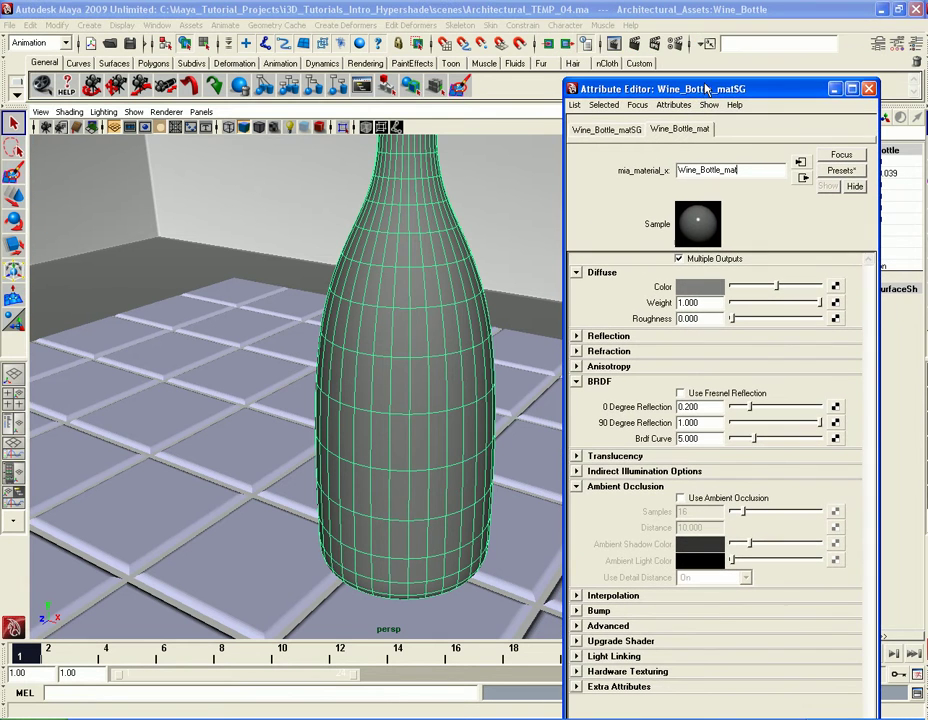
pyautogui.click(615, 44)
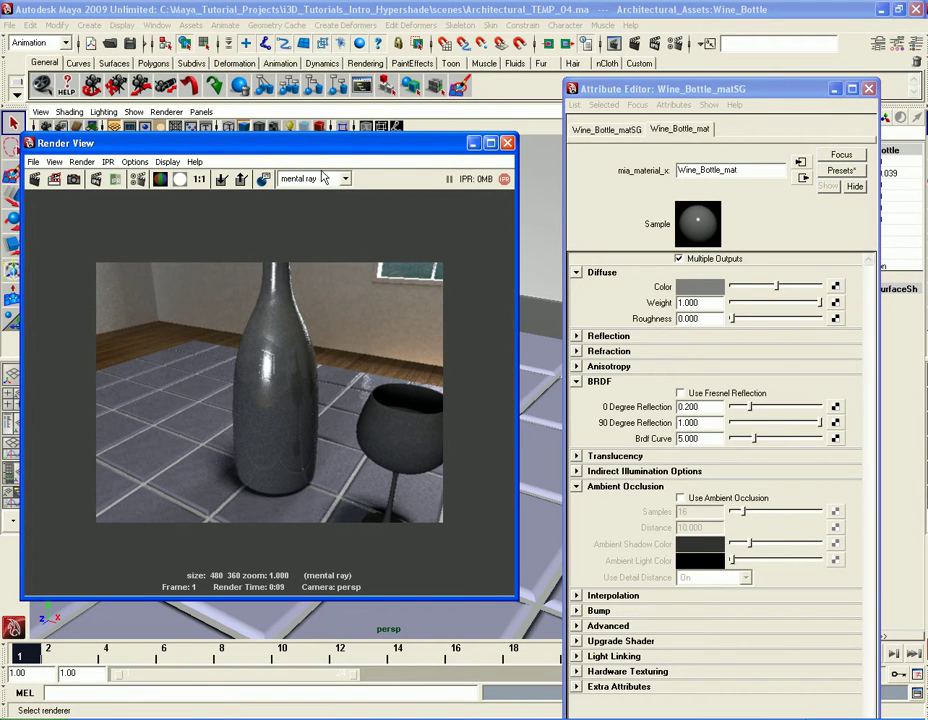
pyautogui.moveTo(300, 143); pyautogui.dragTo(282, 104)
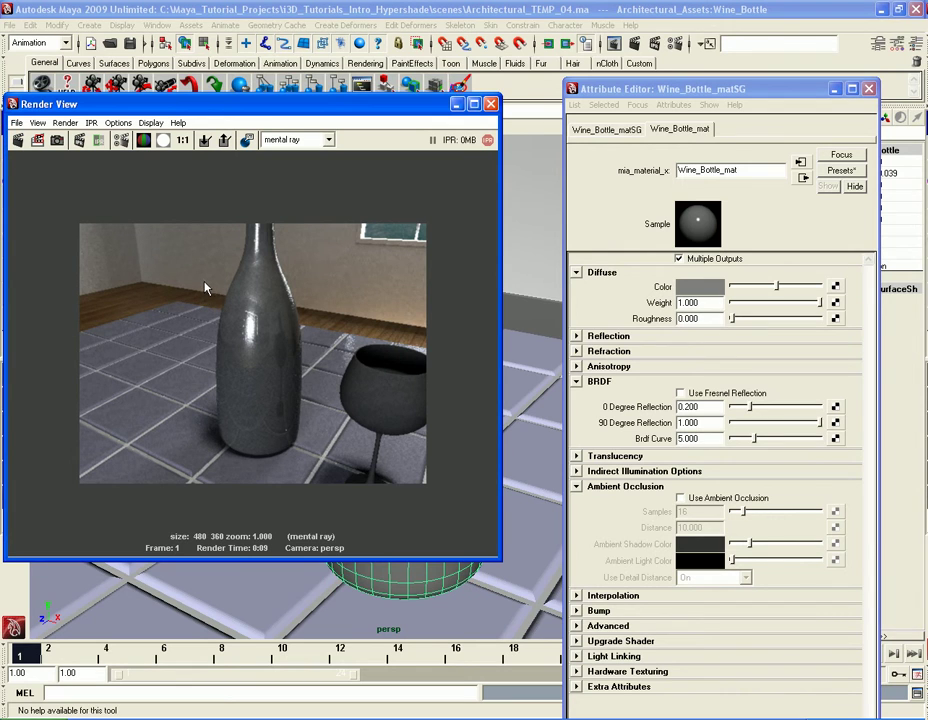
pyautogui.moveTo(200, 243); pyautogui.dragTo(305, 456)
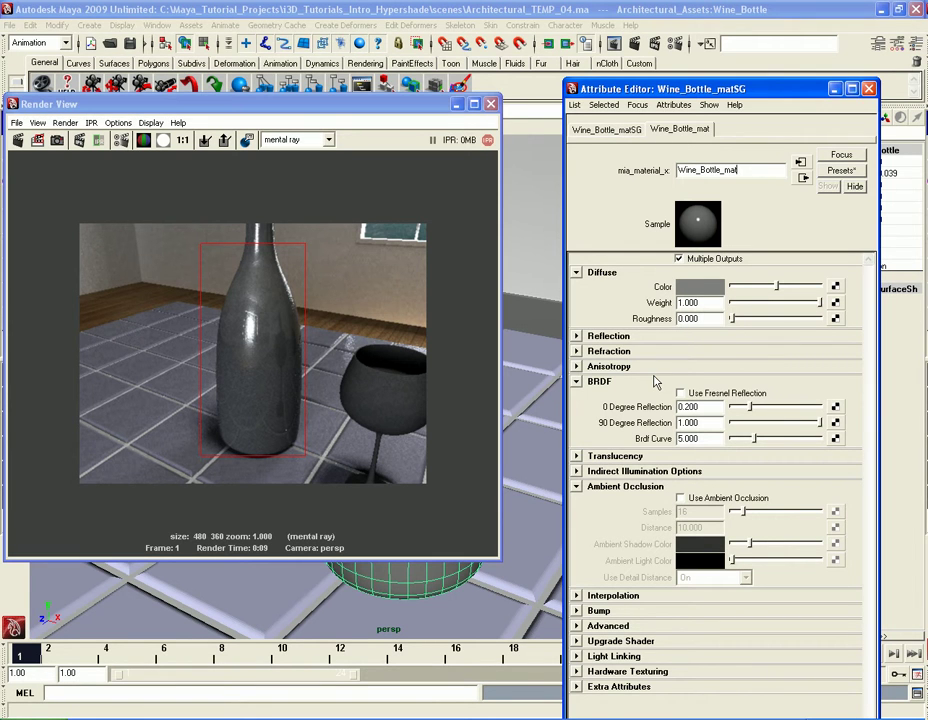
# Set the wine bottle material's Diffuse Color to RGB 0.2, 0.3, 0.1 and re-render the marked region
pyautogui.click(700, 286)
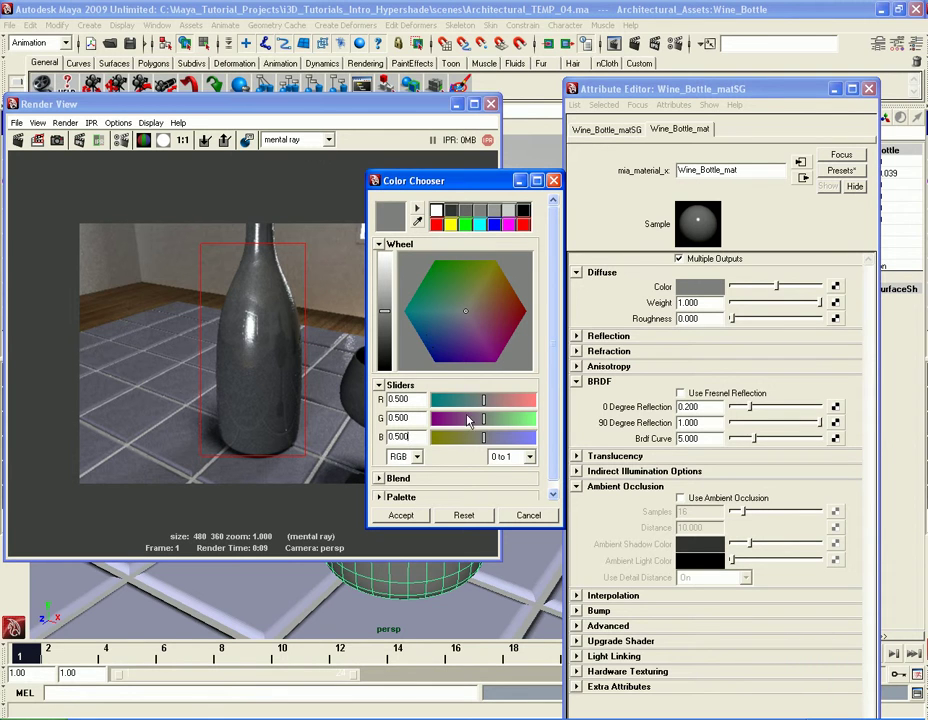
pyautogui.click(418, 399)
pyautogui.write('0.2')
pyautogui.press('Tab')
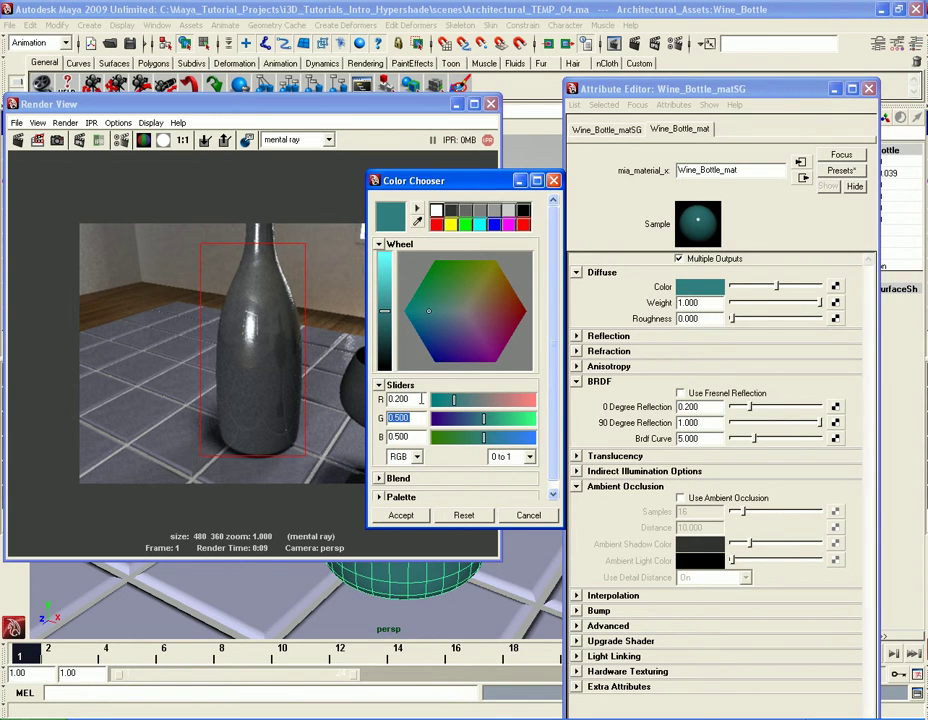
pyautogui.write('0.3')
pyautogui.press('Tab')
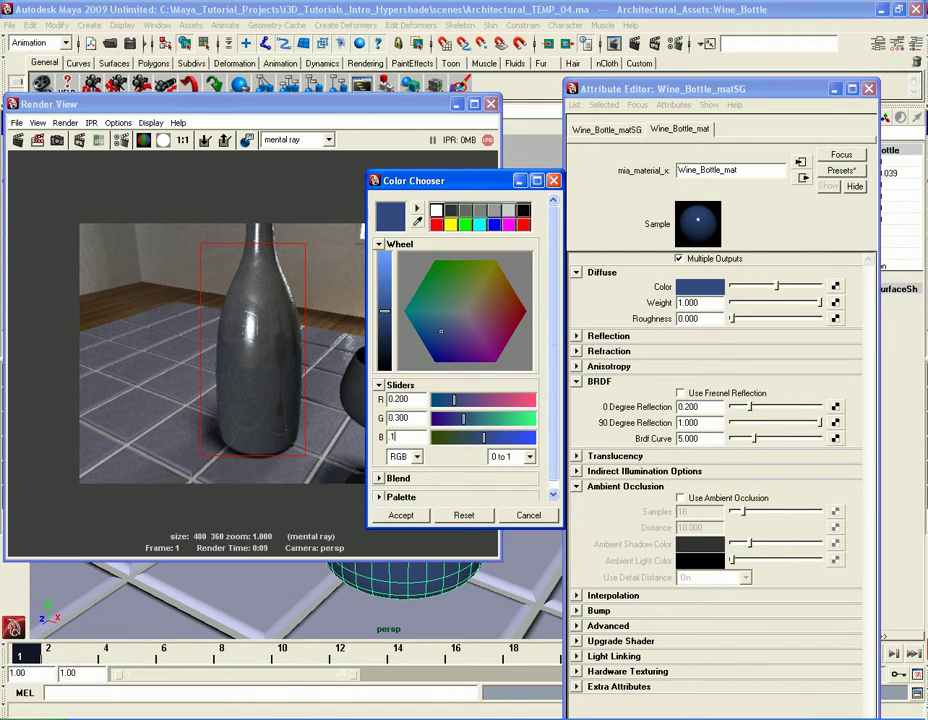
pyautogui.write('0.1')
pyautogui.press('Tab')
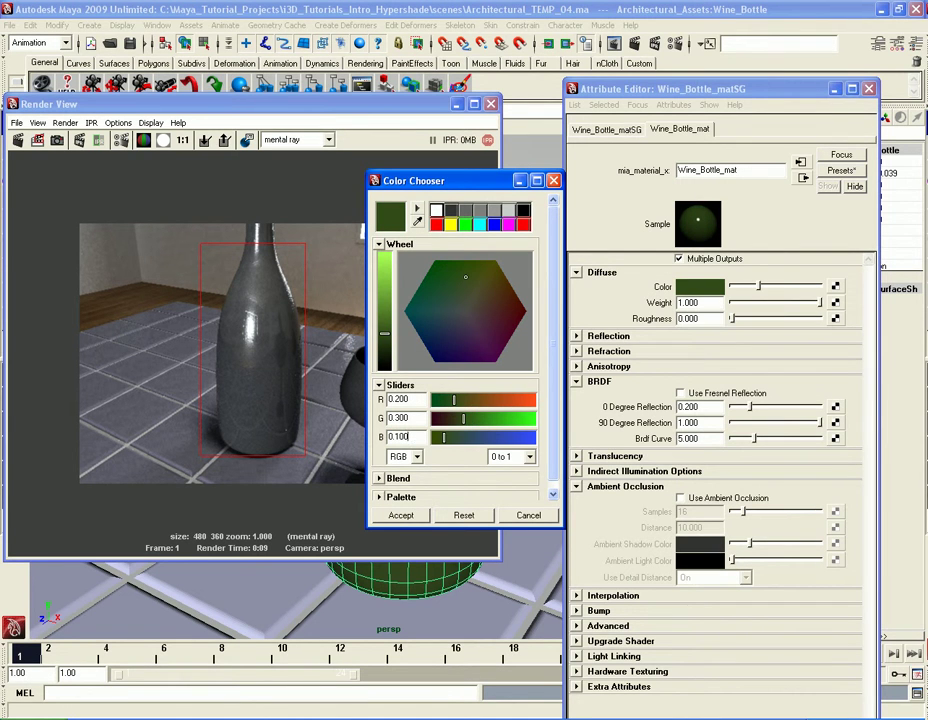
pyautogui.click(400, 515)
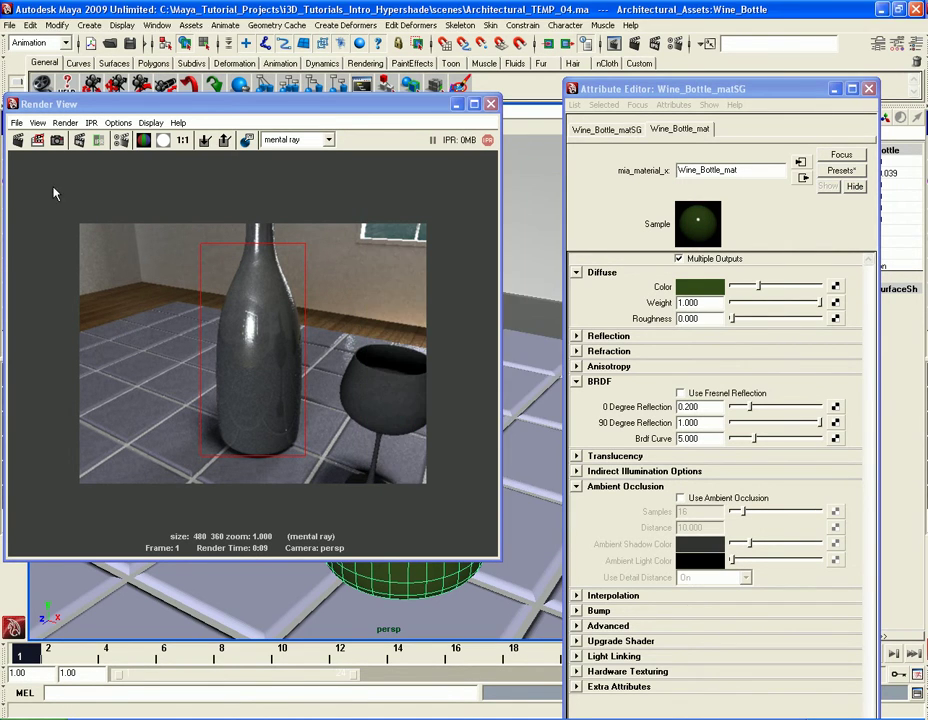
pyautogui.click(37, 139)
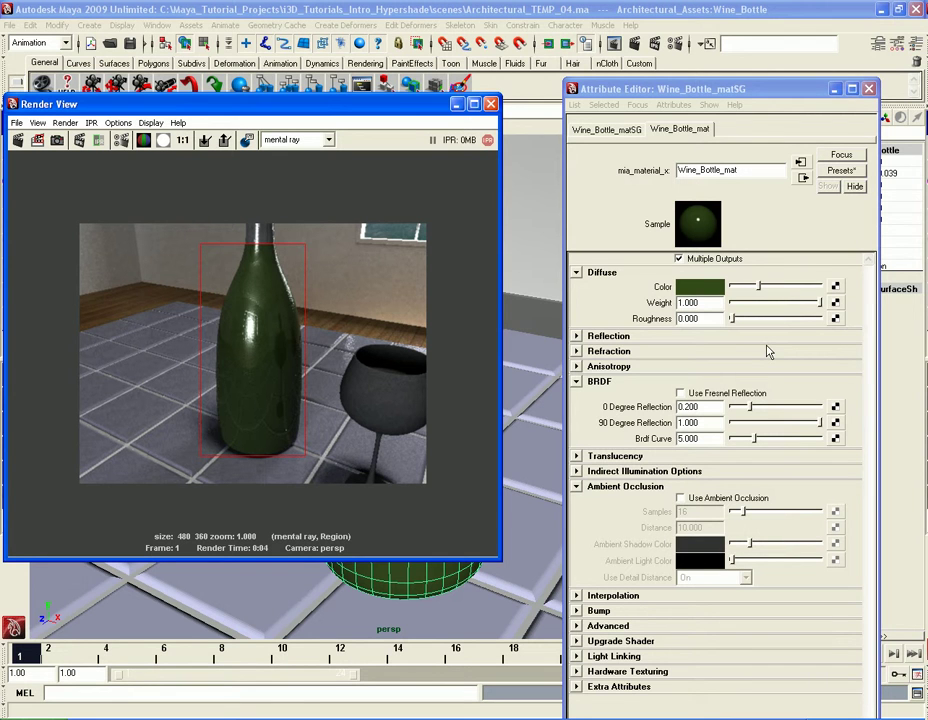
# Set the wine bottle material's Diffuse Weight to 0.5 and Roughness to 0.5, and re-render the marked region
pyautogui.doubleClick(706, 302)
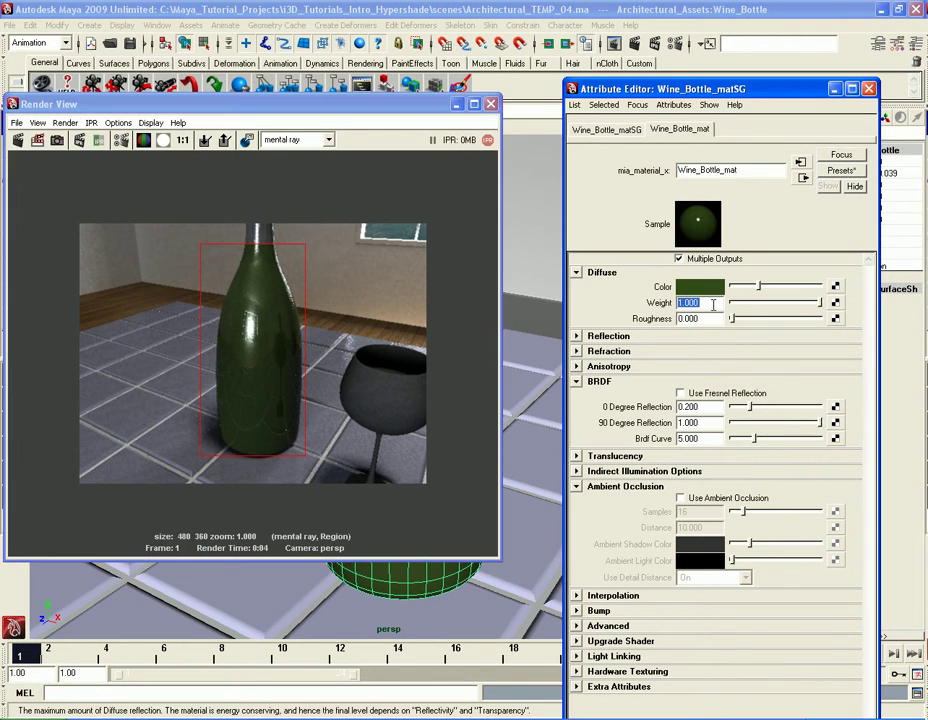
pyautogui.write('0.5')
pyautogui.press('Return')
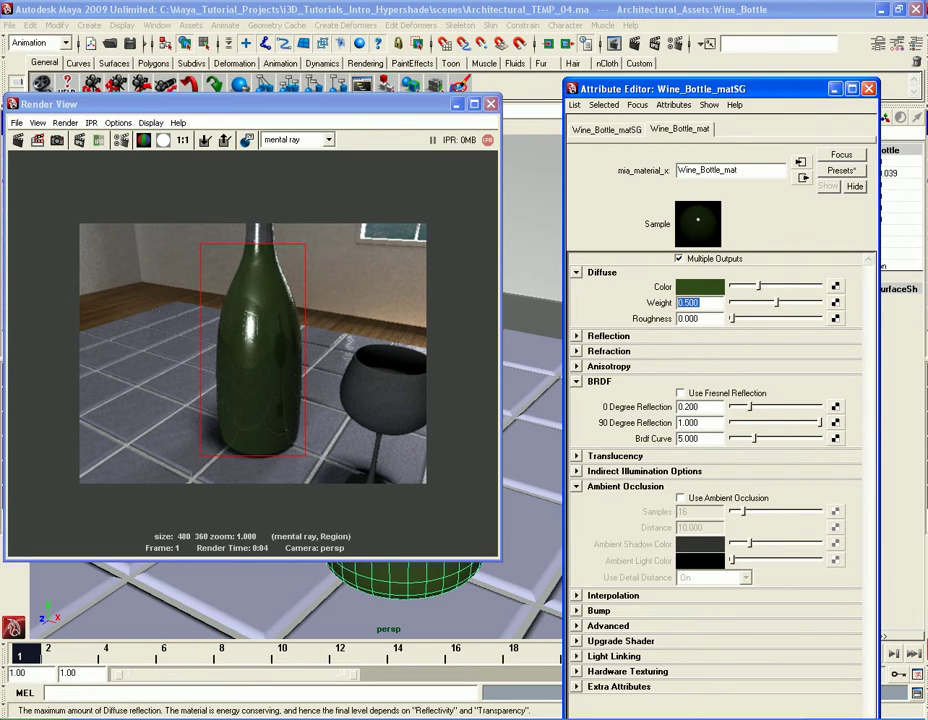
pyautogui.doubleClick(709, 320)
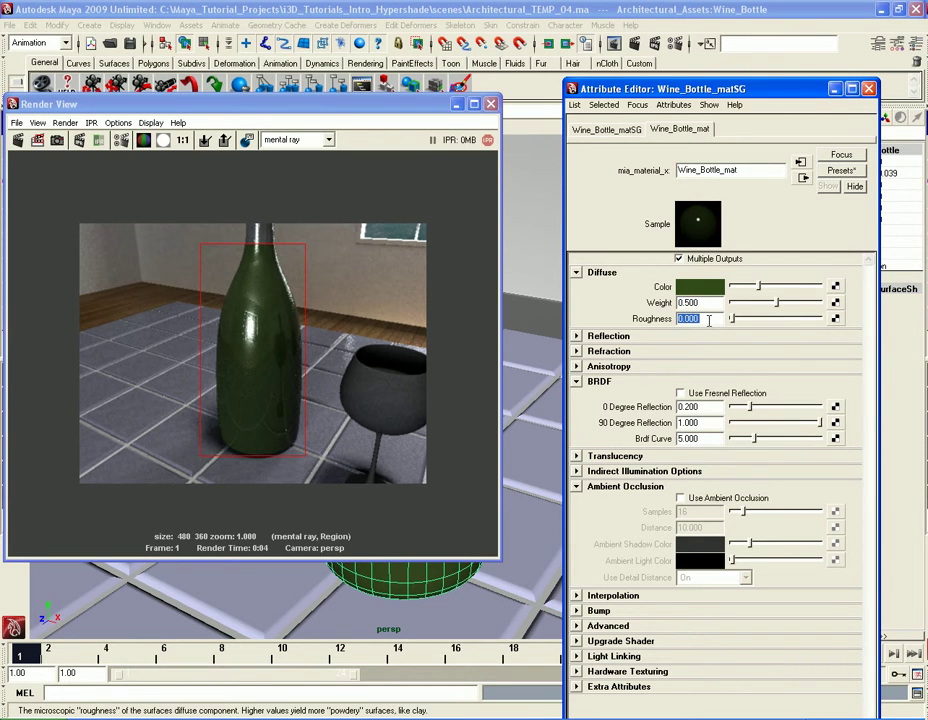
pyautogui.write('0.5')
pyautogui.press('Return')
pyautogui.click(37, 140)
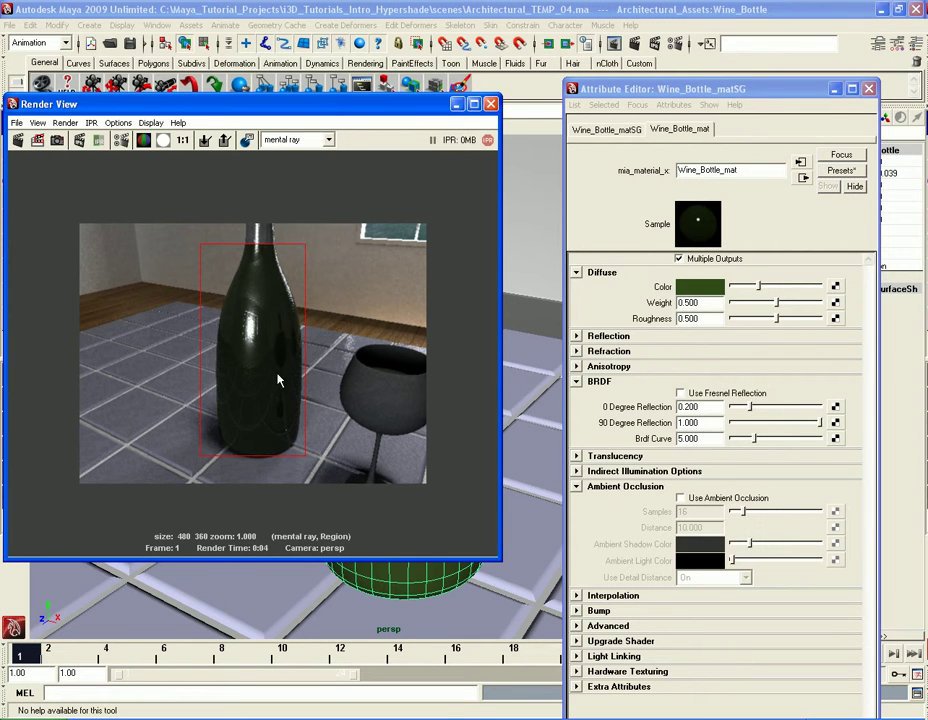
# Raise the wine bottle material's Reflectivity to 1.0 and re-render the marked region
pyautogui.click(607, 340)
pyautogui.click(607, 337)
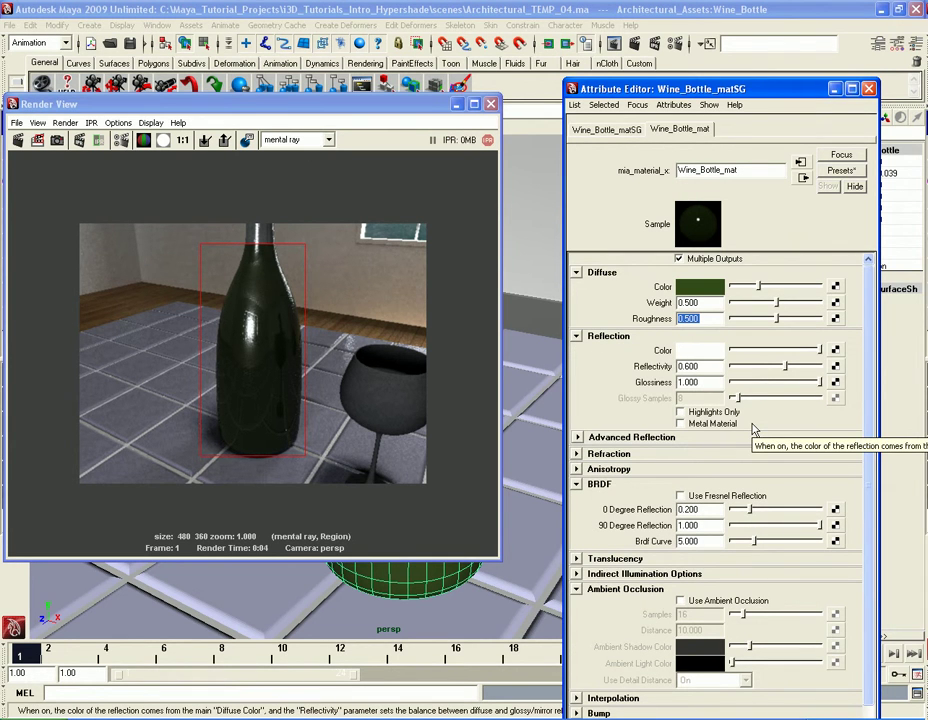
pyautogui.moveTo(787, 367); pyautogui.dragTo(822, 368)
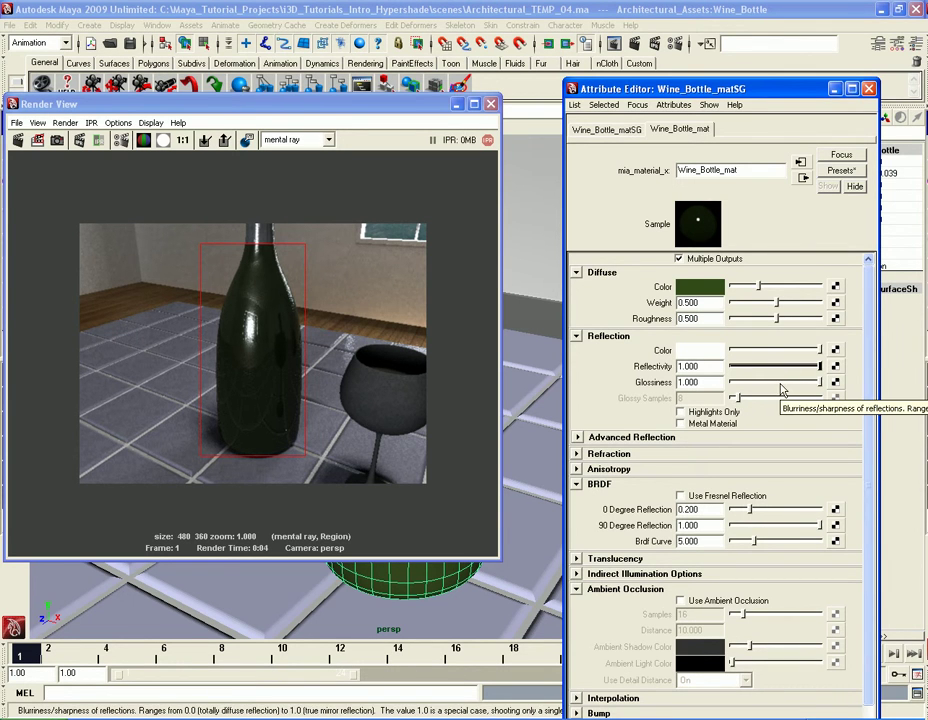
pyautogui.click(38, 139)
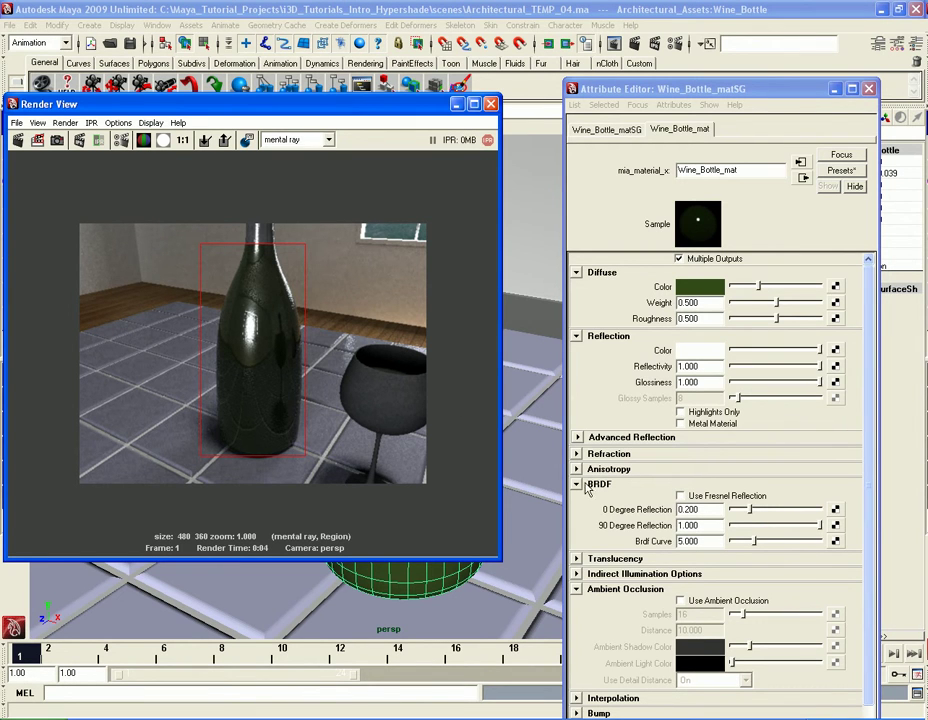
# Enable Use Fresnel Reflection on the bottle material, set its Index of Refraction to 1.7, and re-render the marked region
pyautogui.click(724, 496)
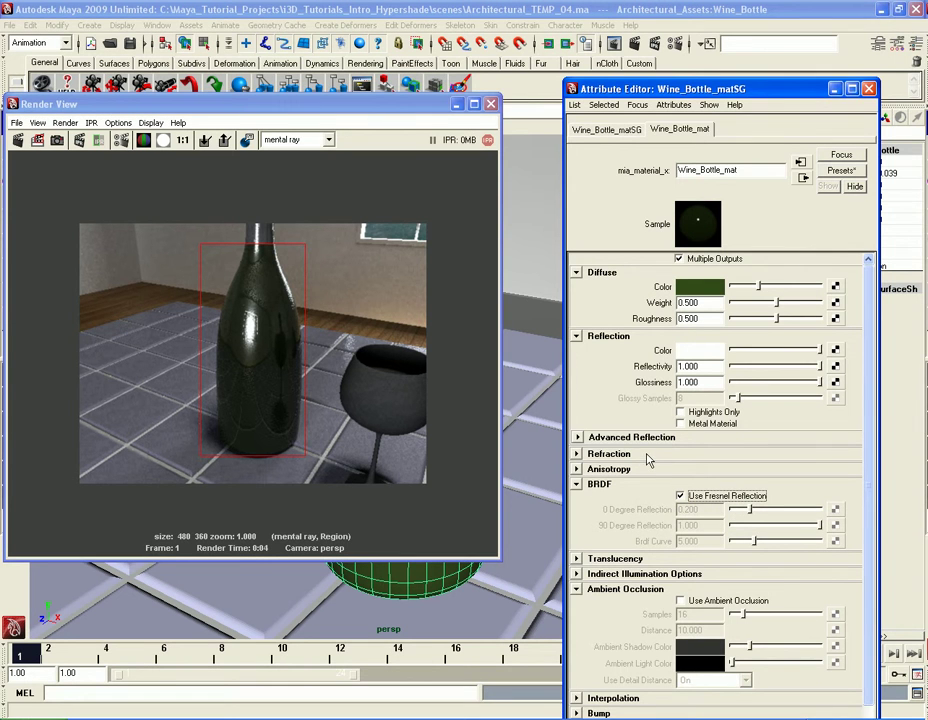
pyautogui.click(612, 455)
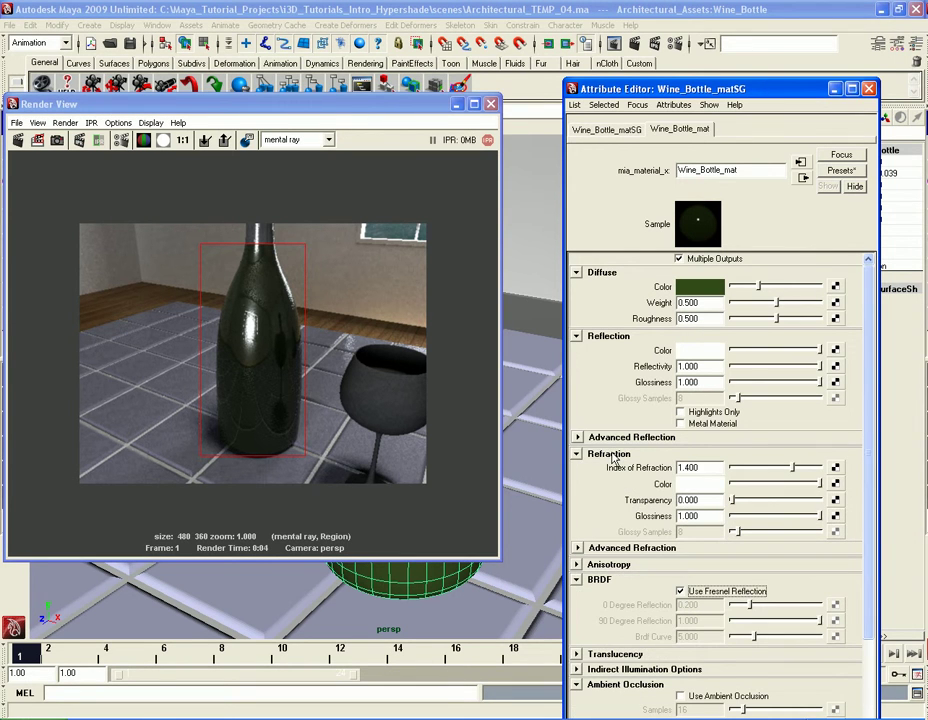
pyautogui.click(715, 467)
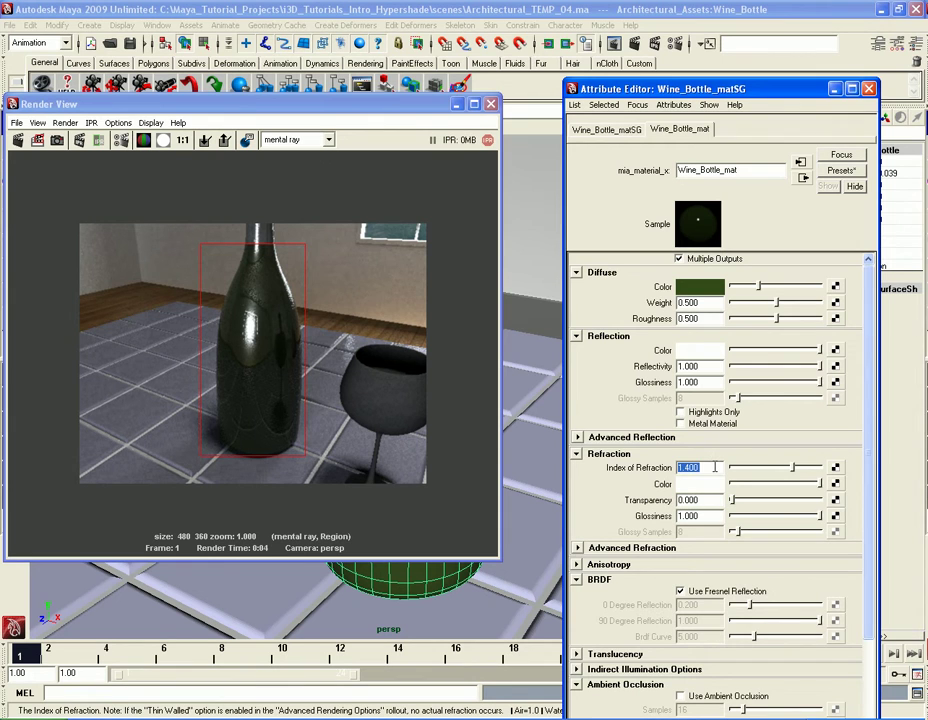
pyautogui.write('1.7')
pyautogui.press('Return')
pyautogui.click(37, 139)
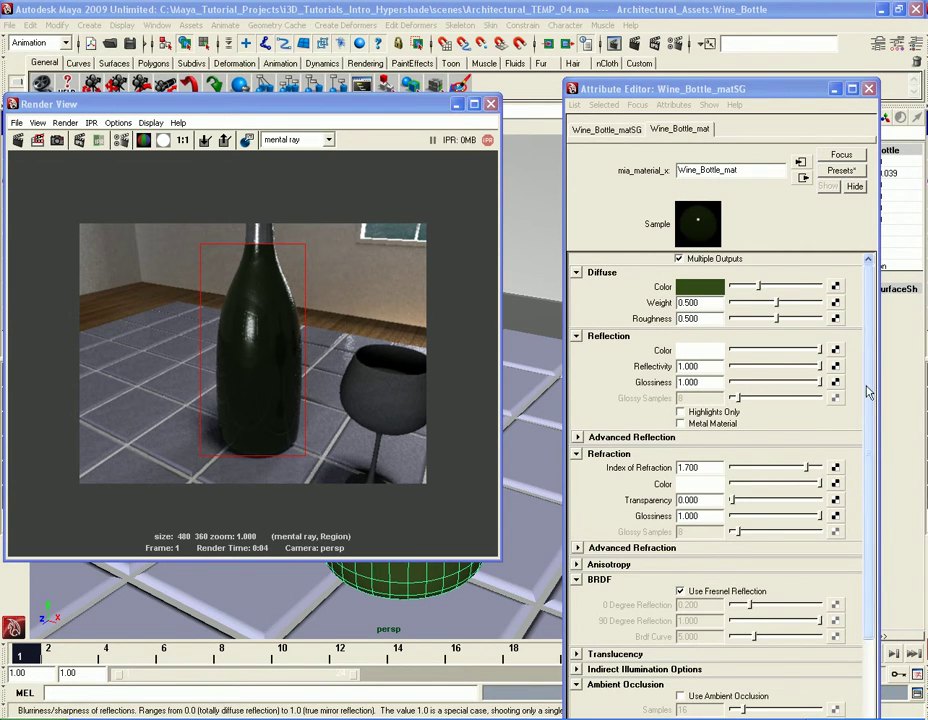
# Try Use Ambient Occlusion on the wine bottle material and re-render the marked region
pyautogui.scroll(-3, 872, 549)
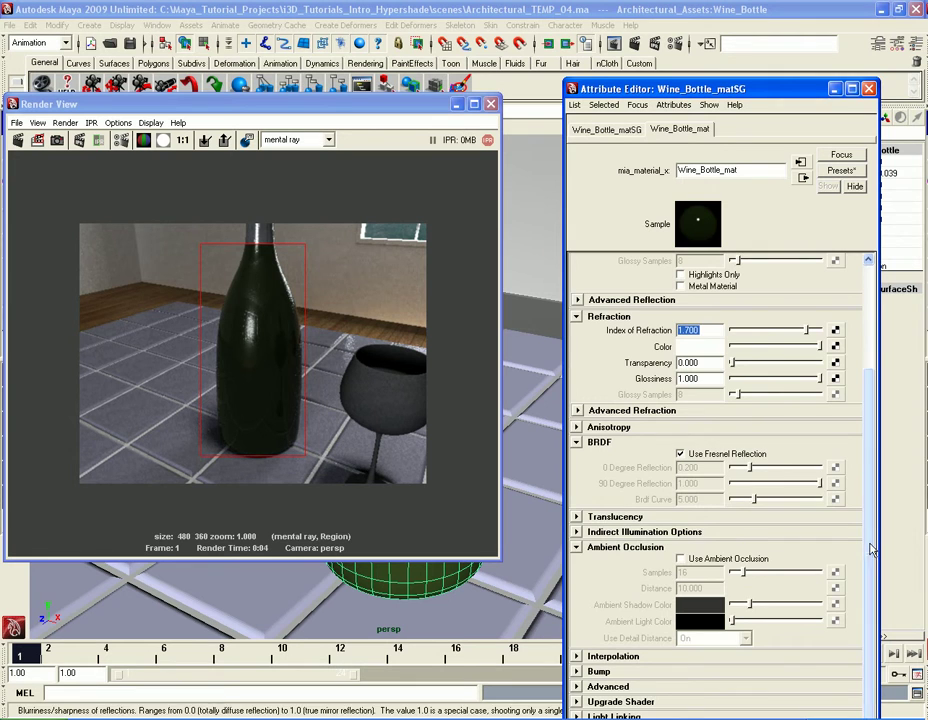
pyautogui.click(605, 441)
pyautogui.click(608, 375)
pyautogui.click(607, 333)
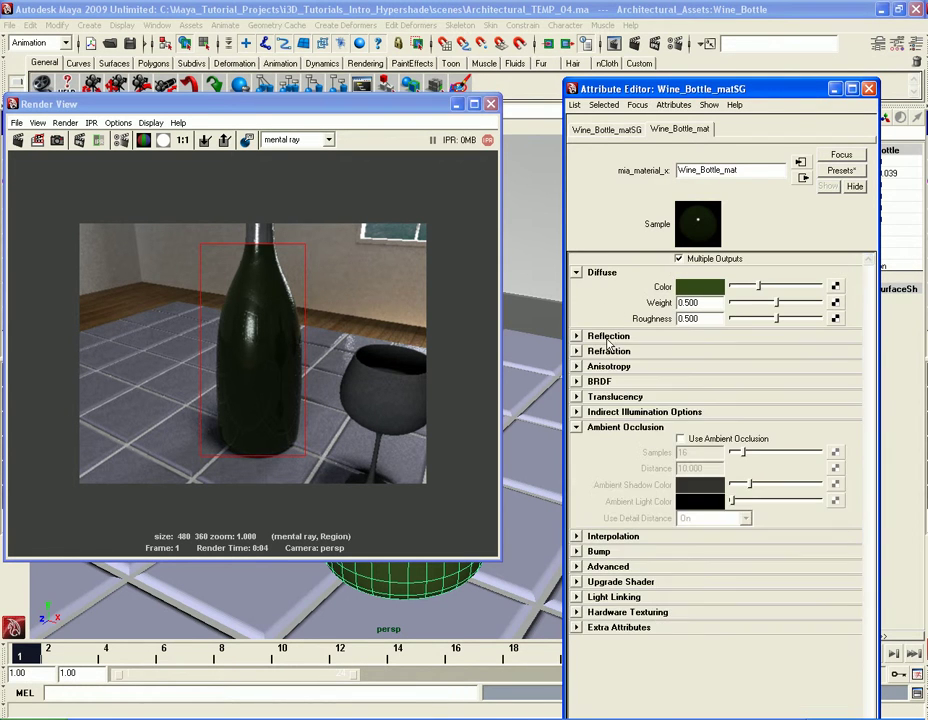
pyautogui.click(603, 272)
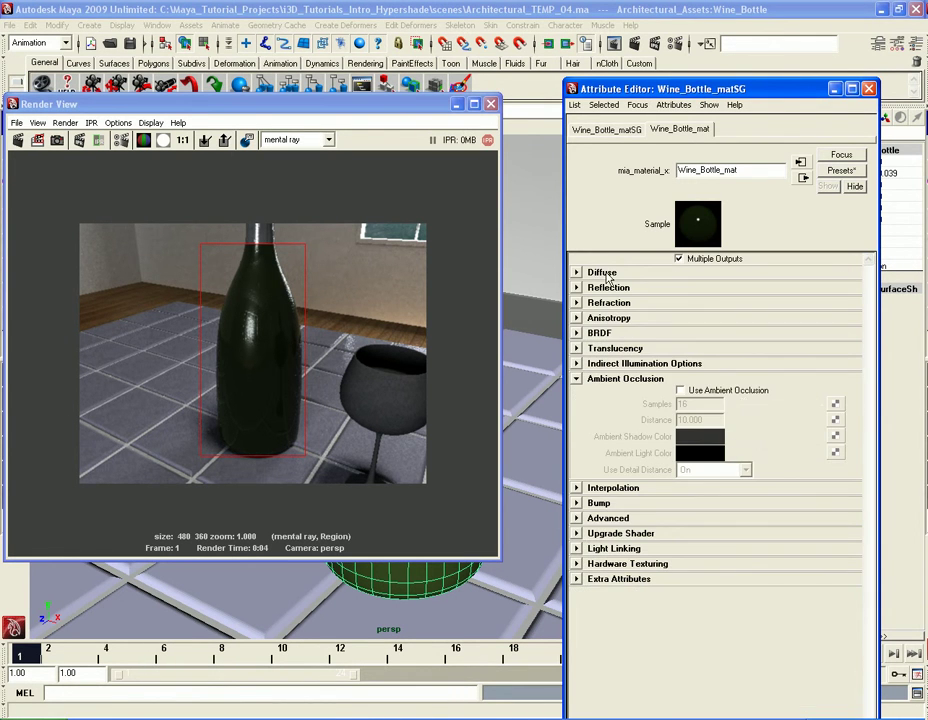
pyautogui.click(709, 391)
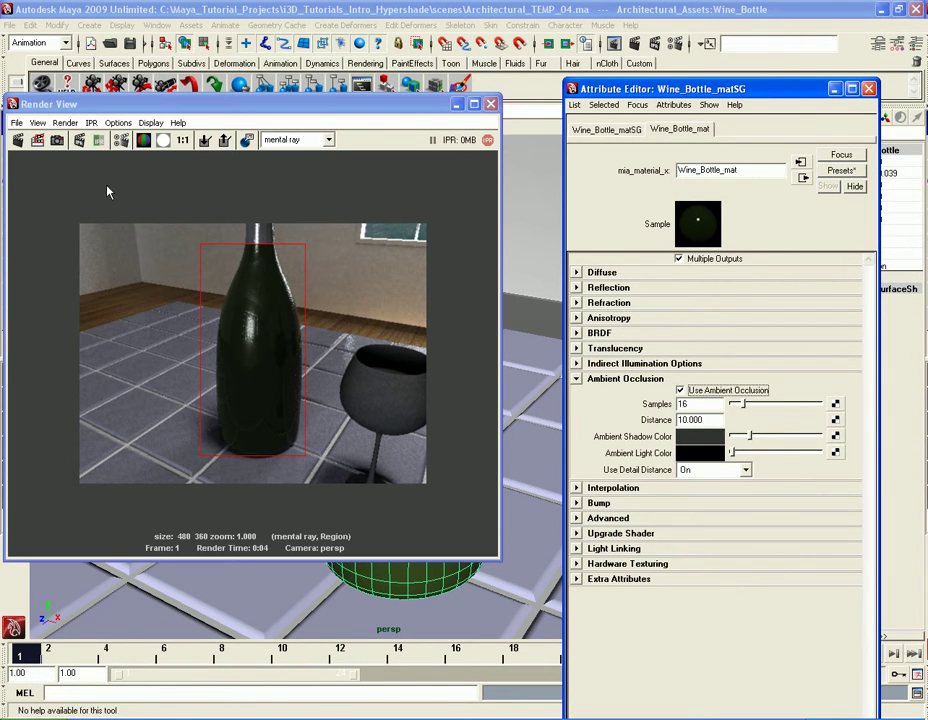
pyautogui.click(37, 140)
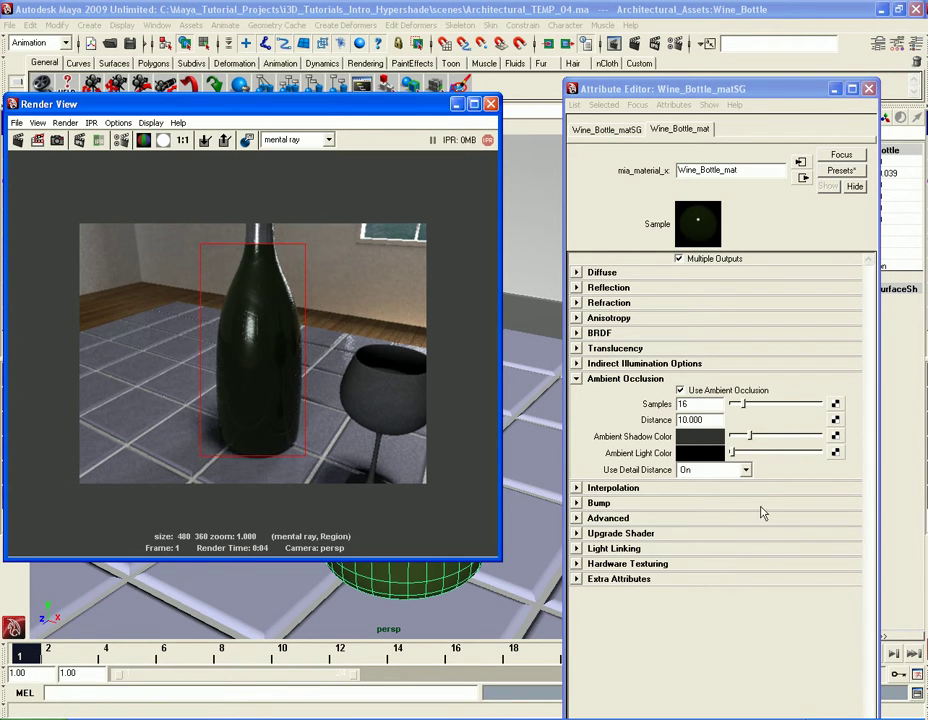
# Try the With color bleed detail distance in a region render, and turn the bottle material's ambient occlusion off
pyautogui.click(737, 470)
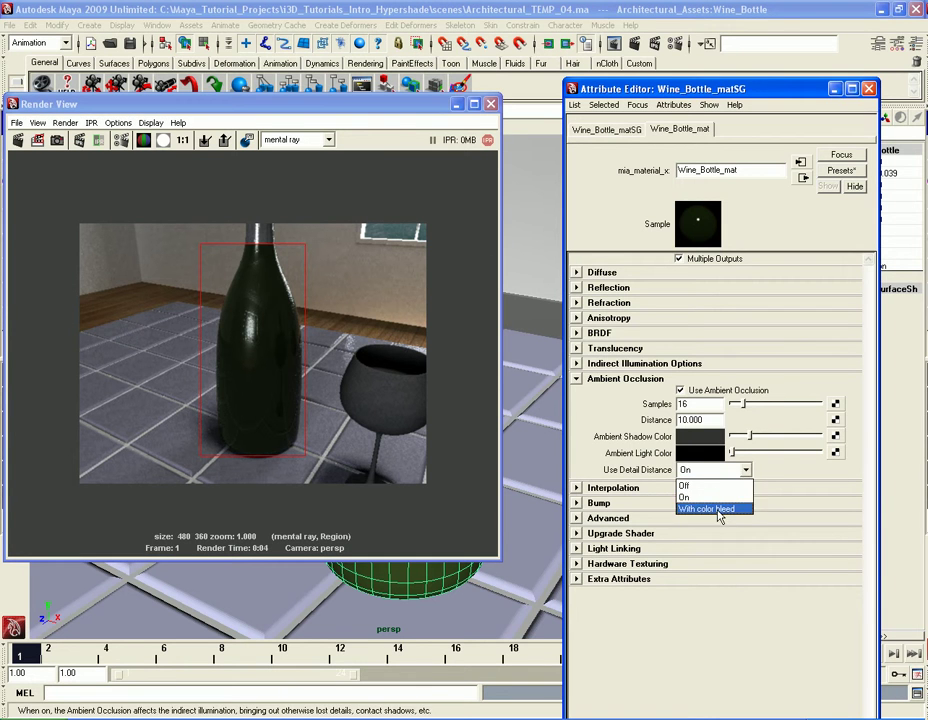
pyautogui.click(719, 509)
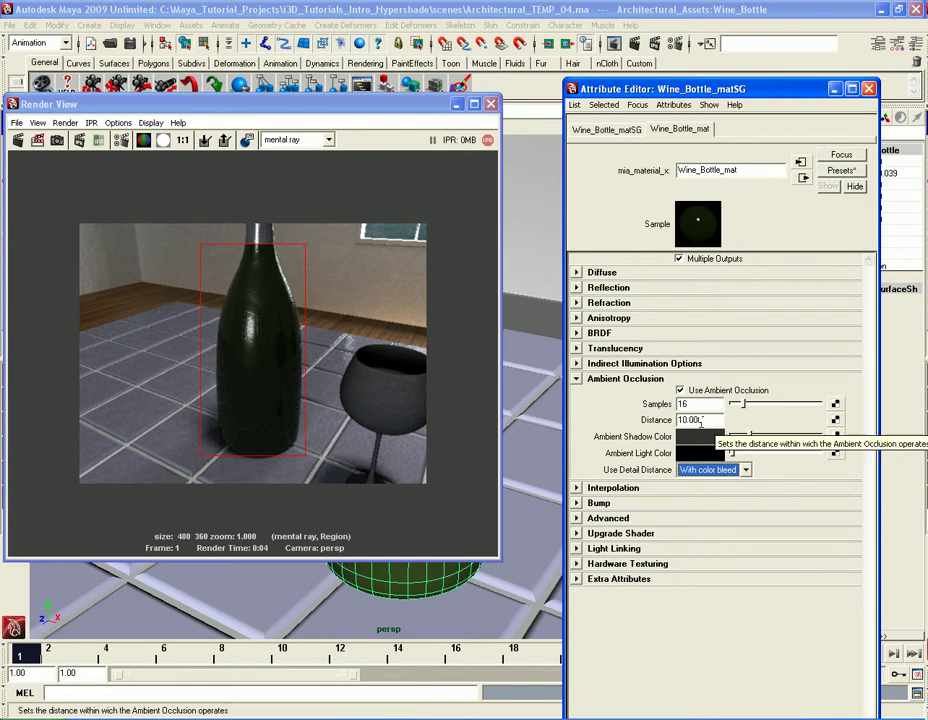
pyautogui.click(37, 140)
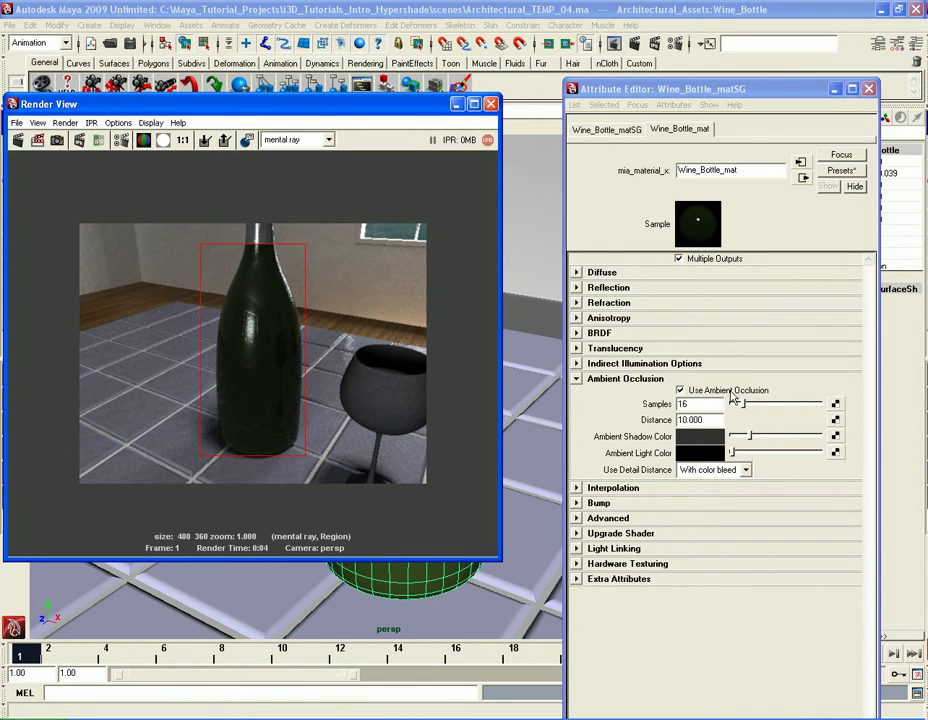
pyautogui.doubleClick(711, 420)
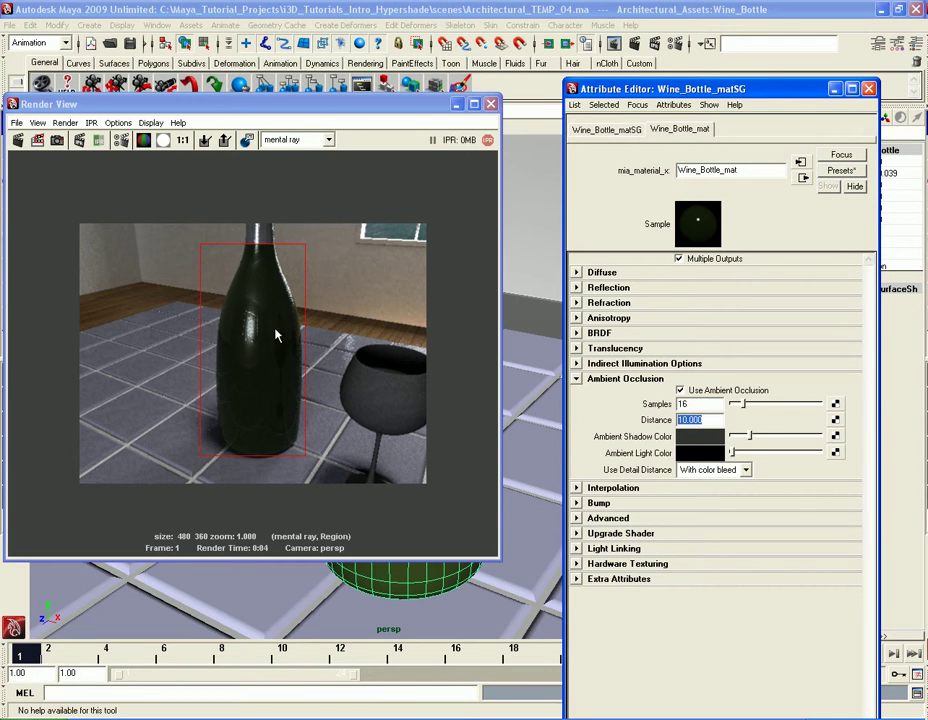
pyautogui.click(711, 391)
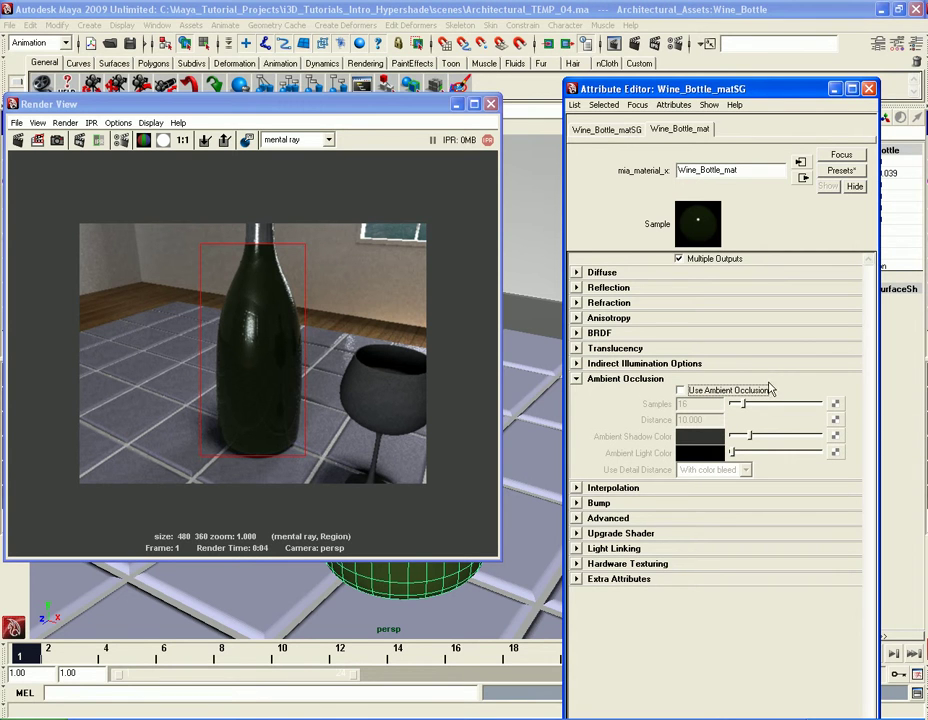
# Enlarge the render region to enclose the bottle from its neck to its base and render it
pyautogui.click(870, 91)
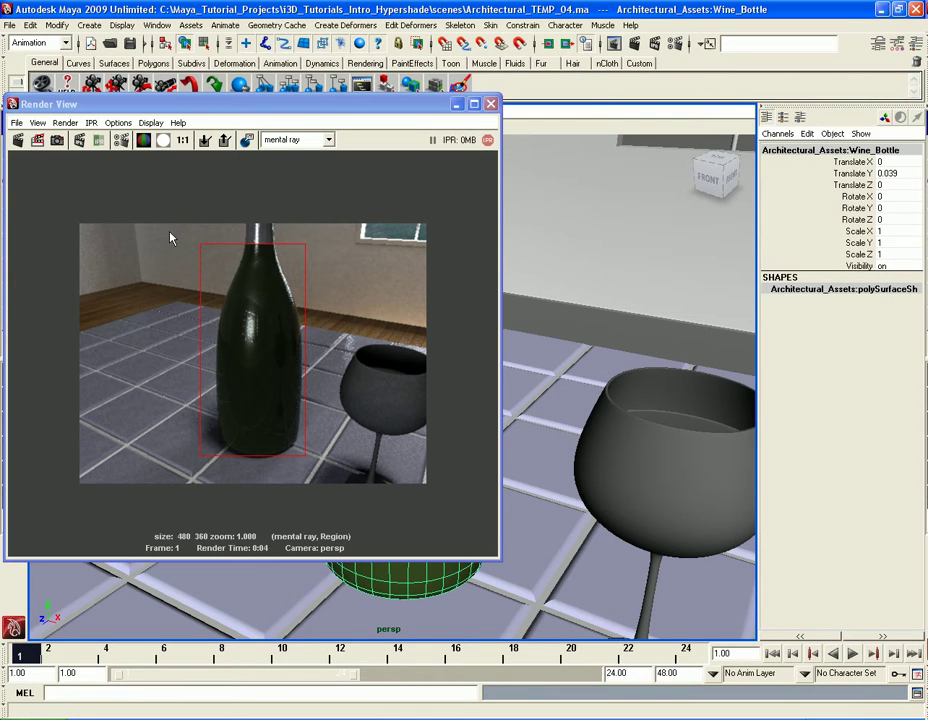
pyautogui.moveTo(208, 262); pyautogui.dragTo(323, 471)
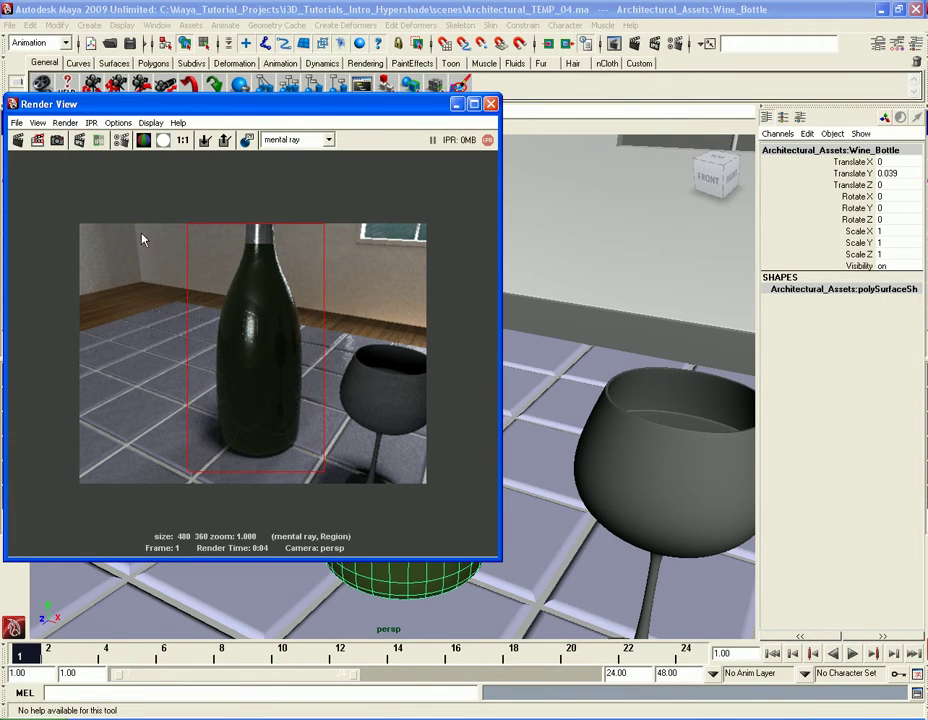
pyautogui.click(38, 141)
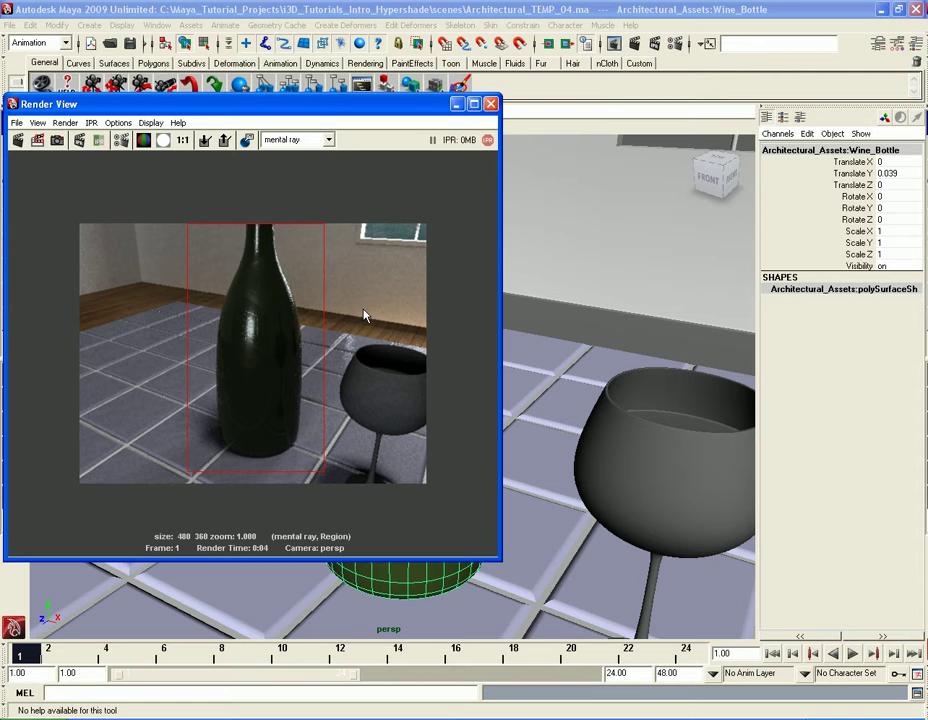
# Close the render window and check the wine bottle material's name in its attributes
pyautogui.click(491, 104)
pyautogui.keyDown('alt'); pyautogui.moveTo(513, 292); pyautogui.dragTo(516, 455, button='middle'); pyautogui.keyUp('alt')
pyautogui.keyDown('alt'); pyautogui.moveTo(516, 455); pyautogui.dragTo(416, 297); pyautogui.keyUp('alt')
pyautogui.moveTo(410, 428); pyautogui.dragTo(412, 621, button='right')
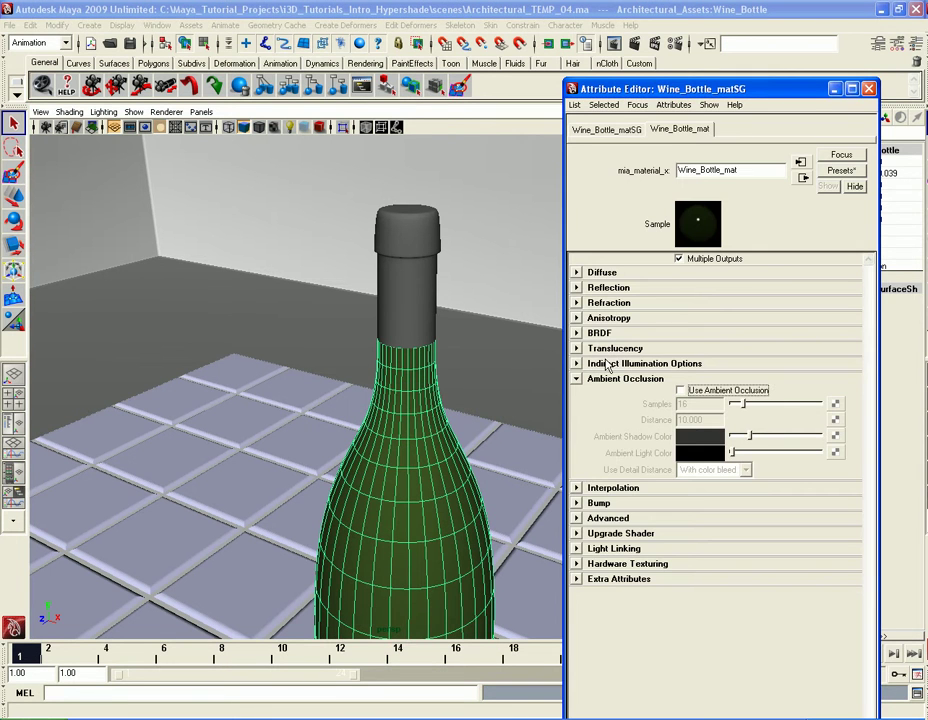
pyautogui.doubleClick(755, 170)
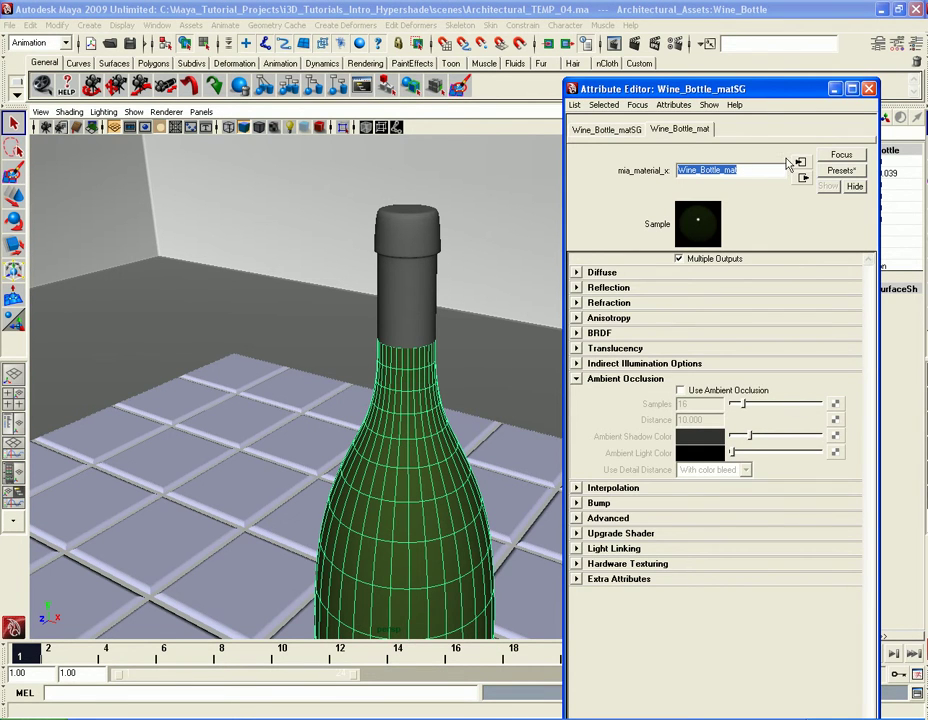
pyautogui.click(869, 88)
# Select the wine bottle's cap, frame it in the view, and assign it a new Mia_material_x material
pyautogui.click(425, 296)
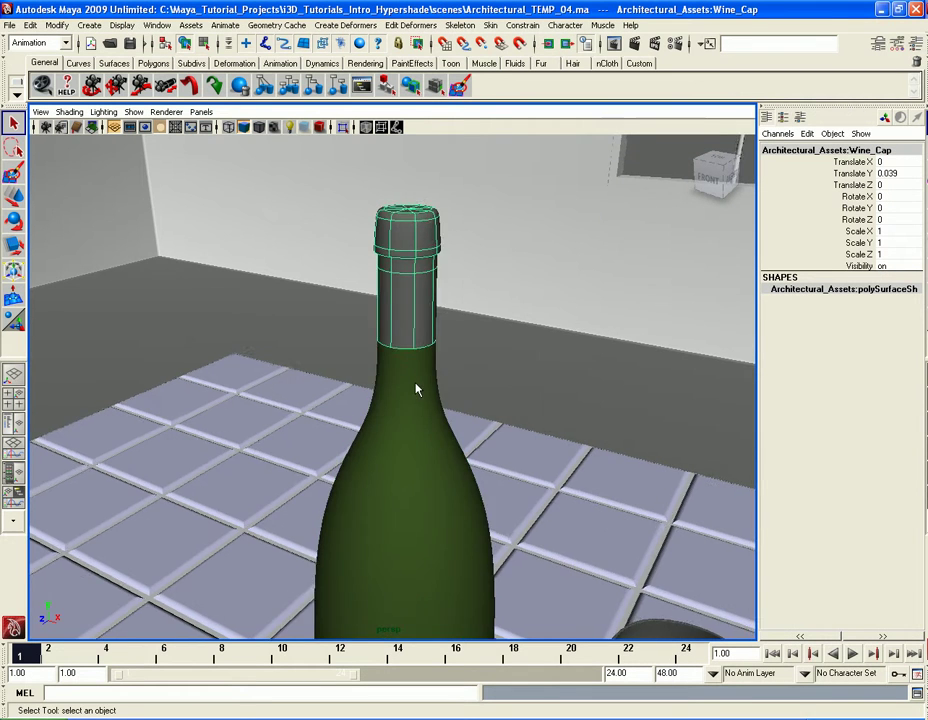
pyautogui.press('f')
pyautogui.keyDown('alt'); pyautogui.moveTo(416, 387); pyautogui.dragTo(485, 441, button='middle'); pyautogui.keyUp('alt')
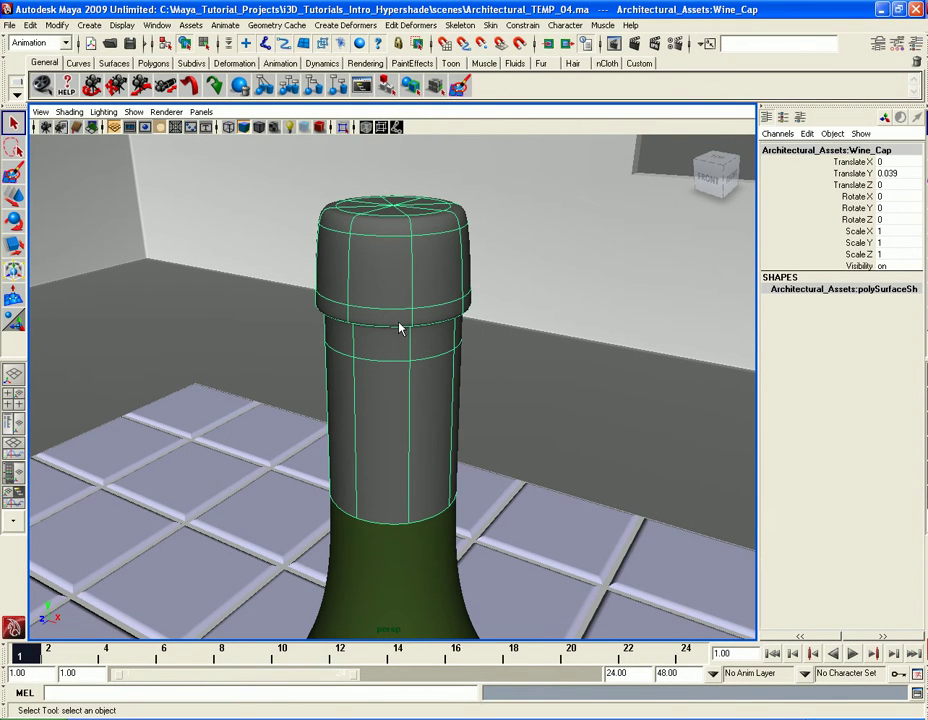
pyautogui.rightClick(404, 270)
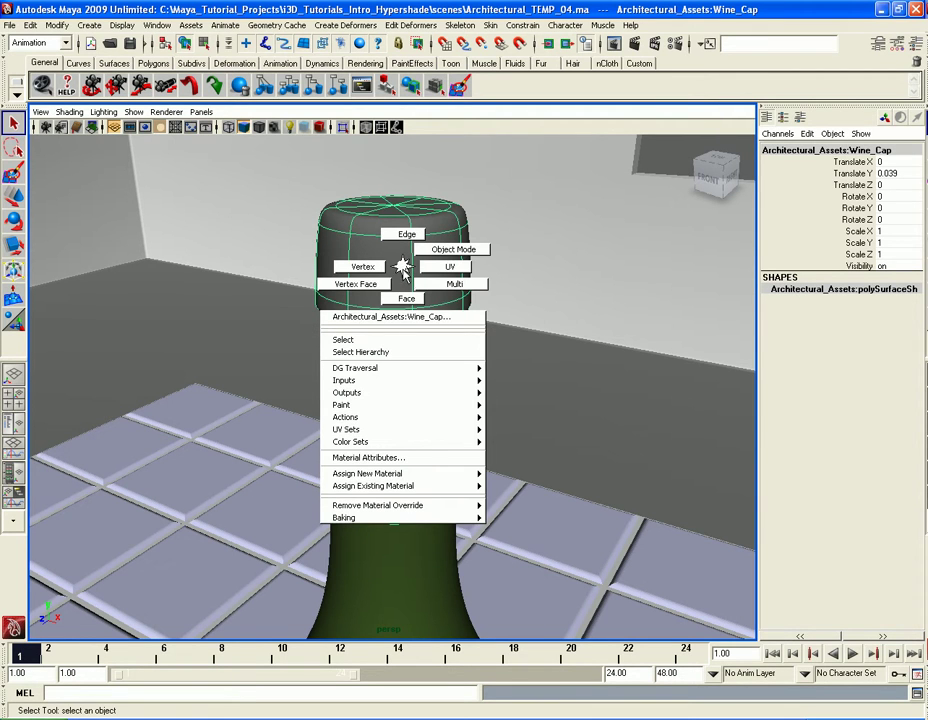
pyautogui.moveTo(440, 473)
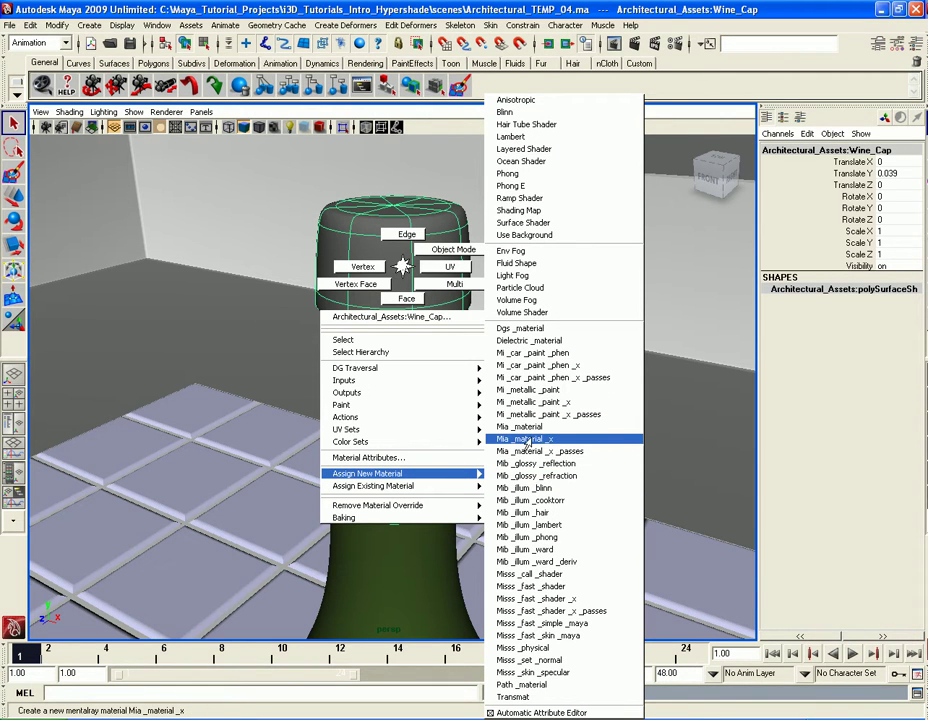
pyautogui.click(520, 441)
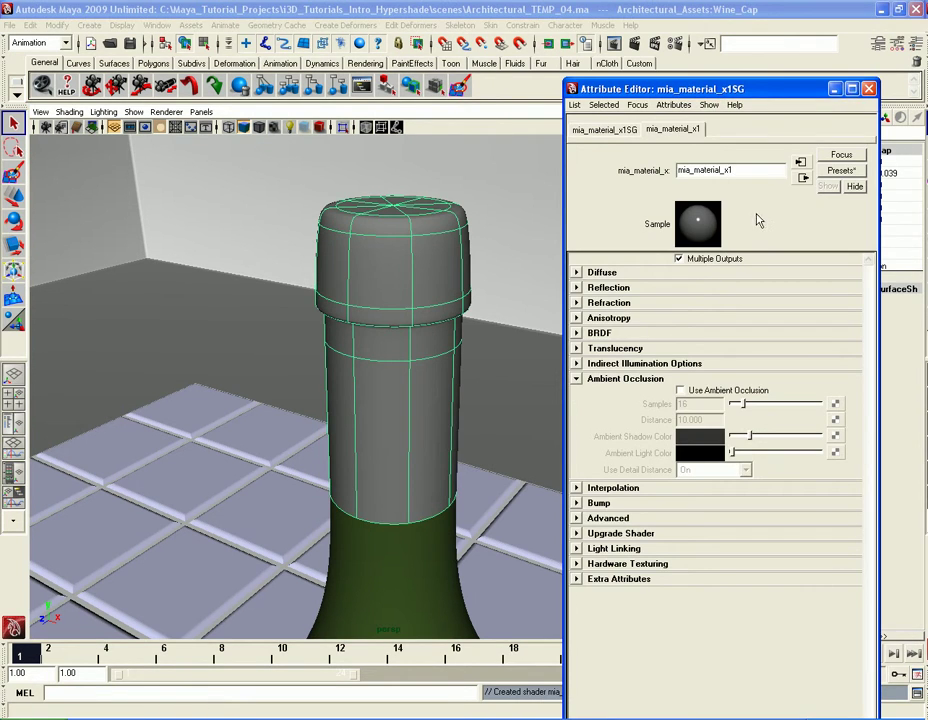
# Rename the wine cap's mia_material_x material as Wine_Cap_mat
pyautogui.doubleClick(740, 171)
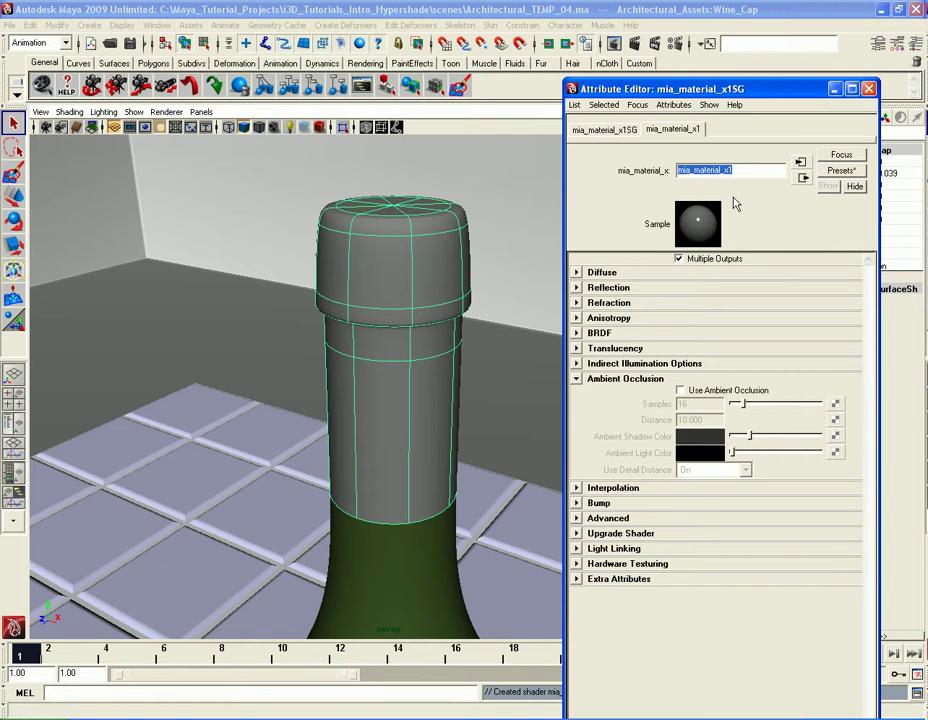
pyautogui.write('W')
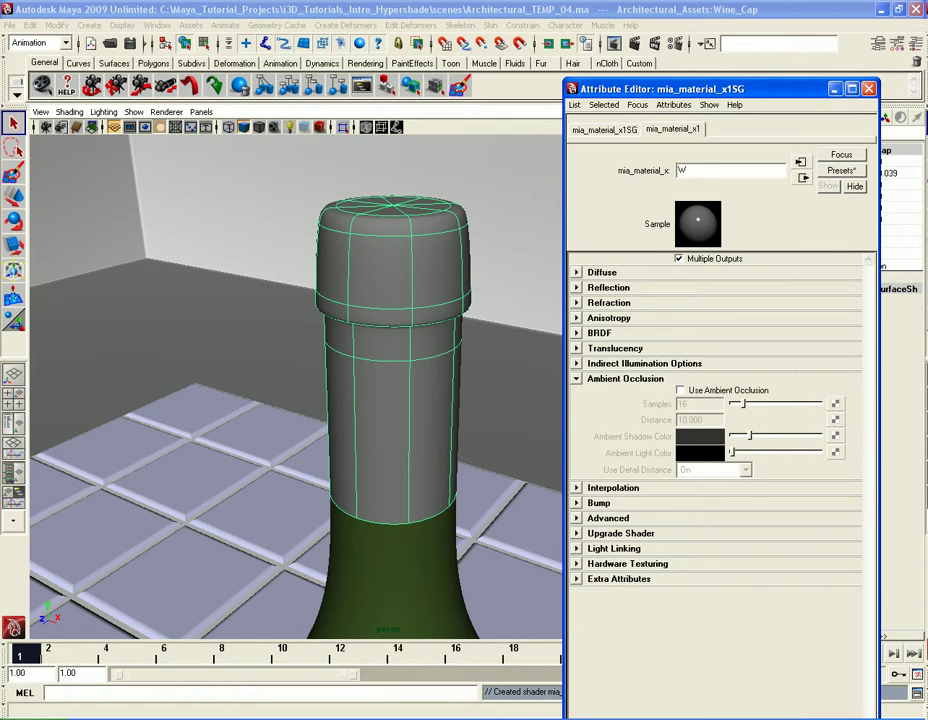
pyautogui.write('ine Cap')
pyautogui.write(' mat')
pyautogui.press('Return')
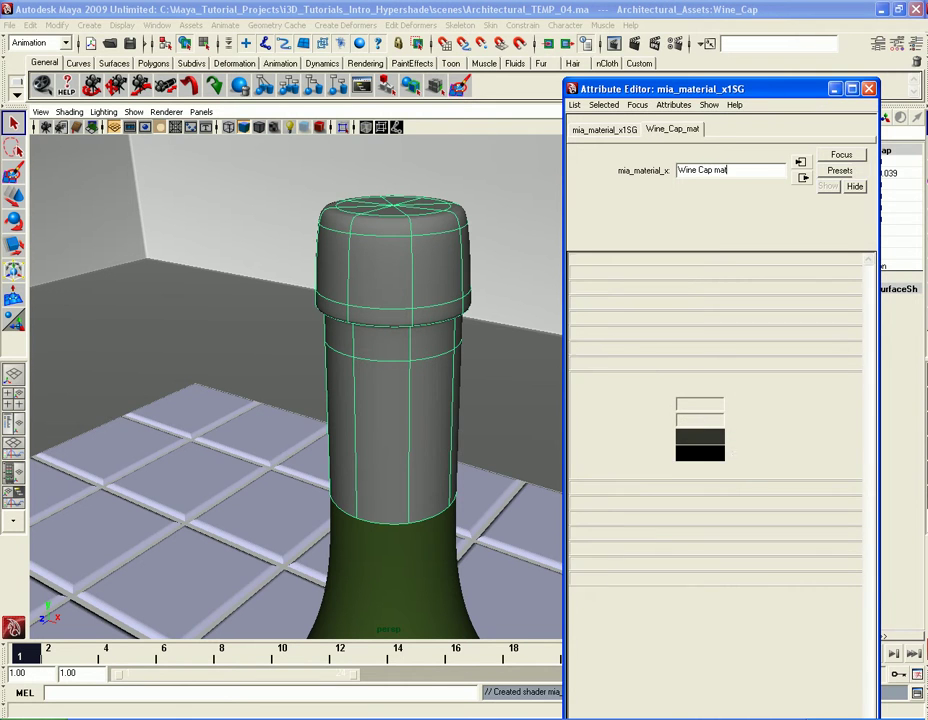
# Rename the wine cap's shading group as Wine_Cap_matSG, and open the Diffuse settings of Wine_Cap_mat
pyautogui.click(598, 129)
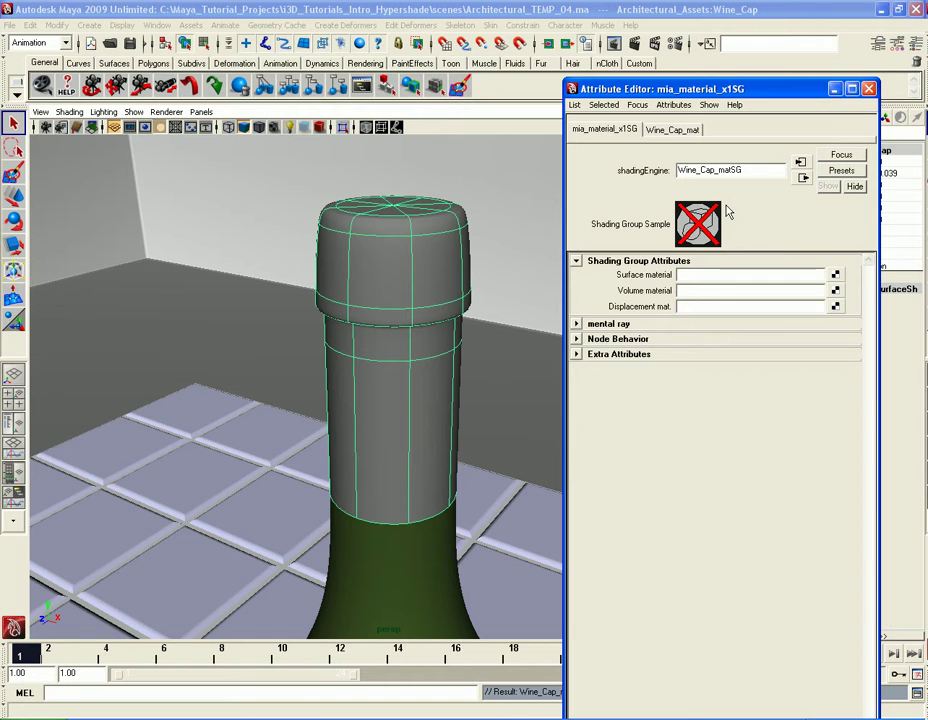
pyautogui.press('Return')
pyautogui.click(698, 132)
pyautogui.moveTo(758, 89); pyautogui.dragTo(762, 21)
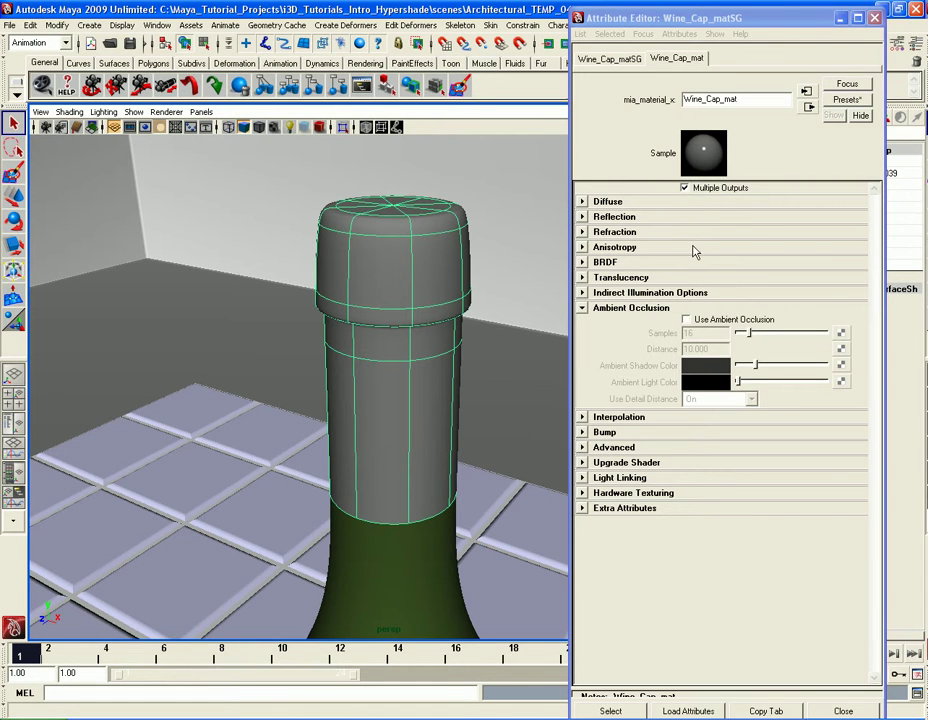
pyautogui.click(608, 201)
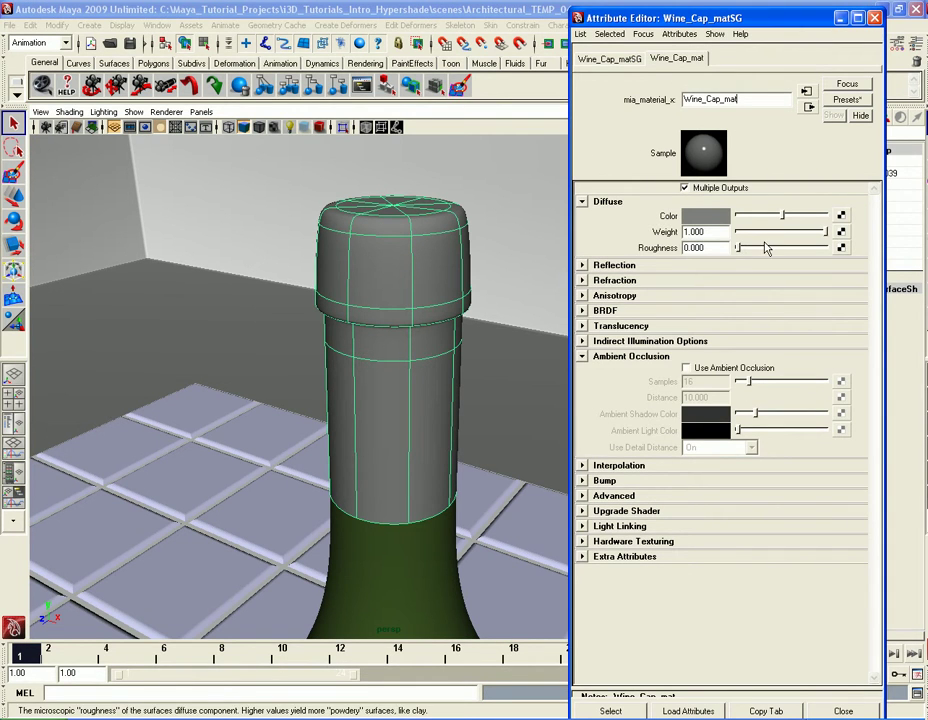
pyautogui.click(727, 219)
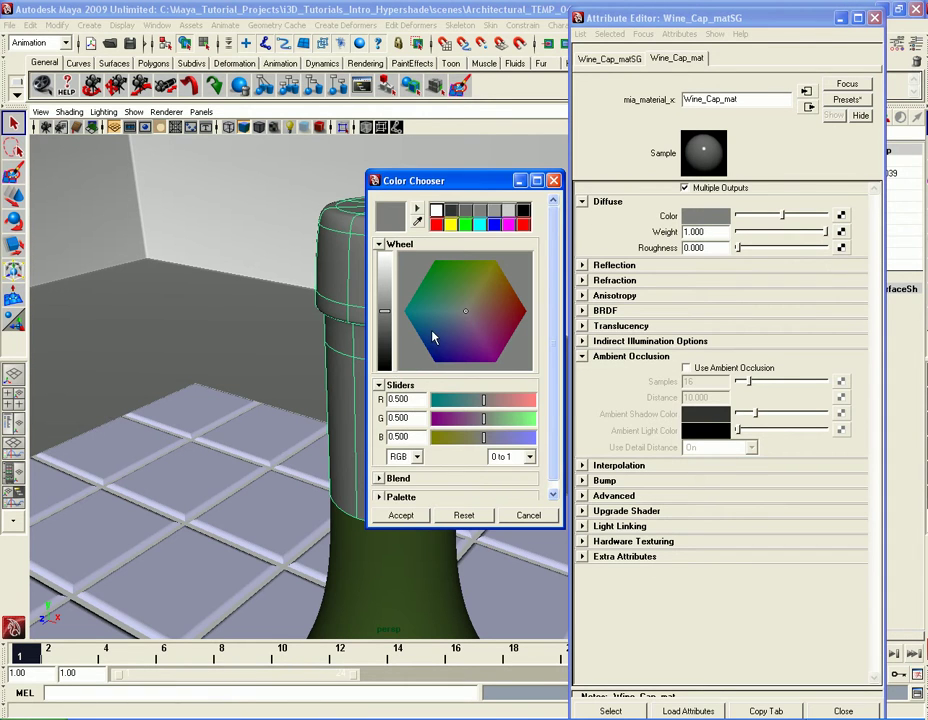
pyautogui.click(417, 457)
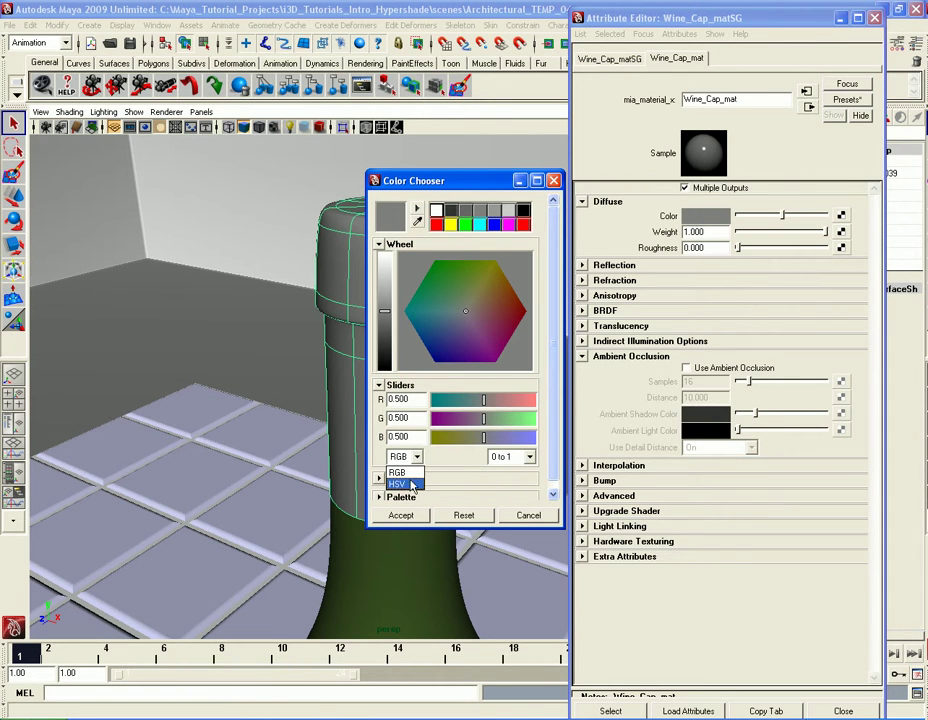
pyautogui.click(405, 486)
pyautogui.doubleClick(419, 437)
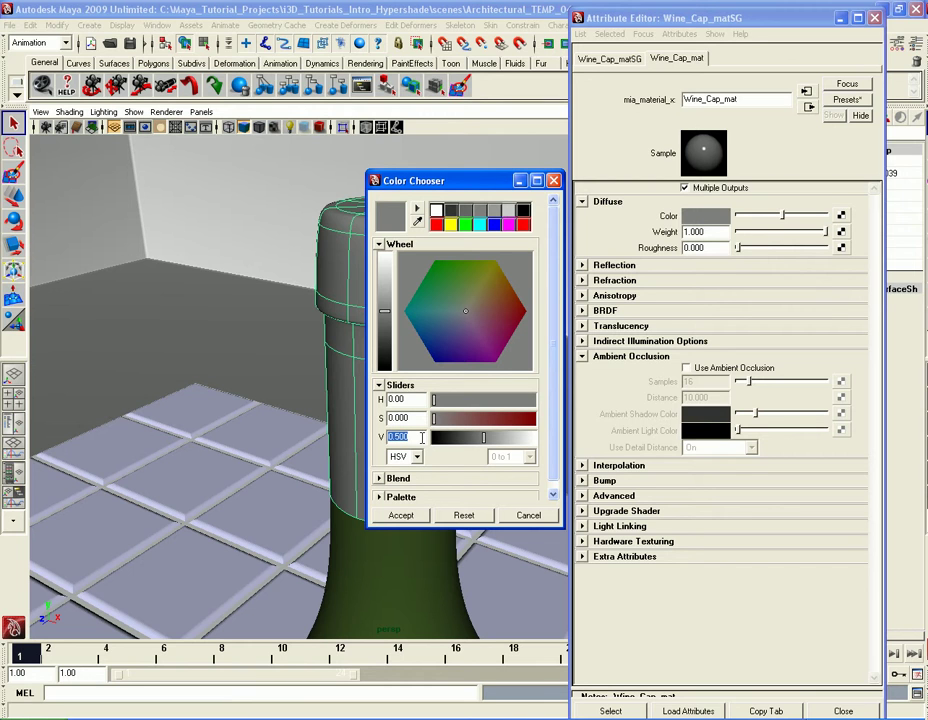
pyautogui.write('.2')
pyautogui.press('Return')
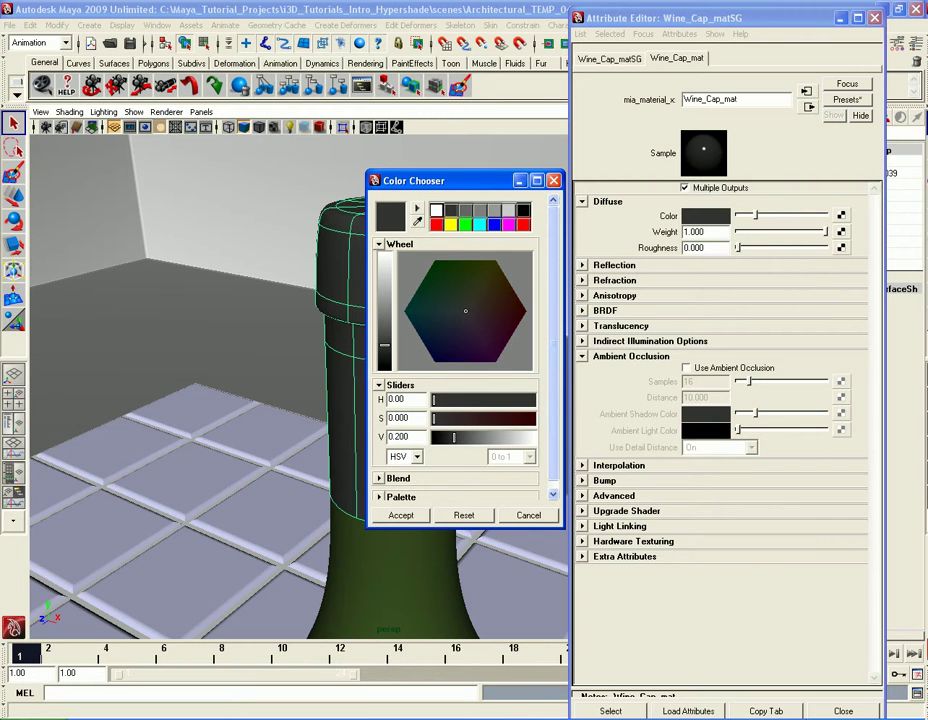
pyautogui.press('Escape')
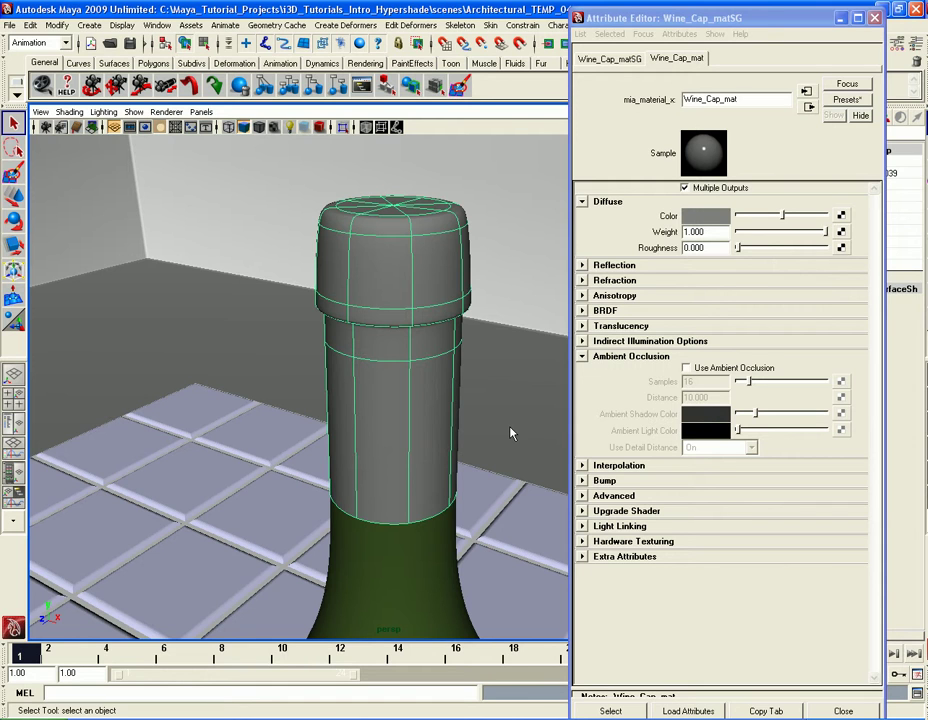
# Set the diffuse colour of Wine_Cap_mat to an HSV value (V) of 0.2 and accept it
pyautogui.click(716, 220)
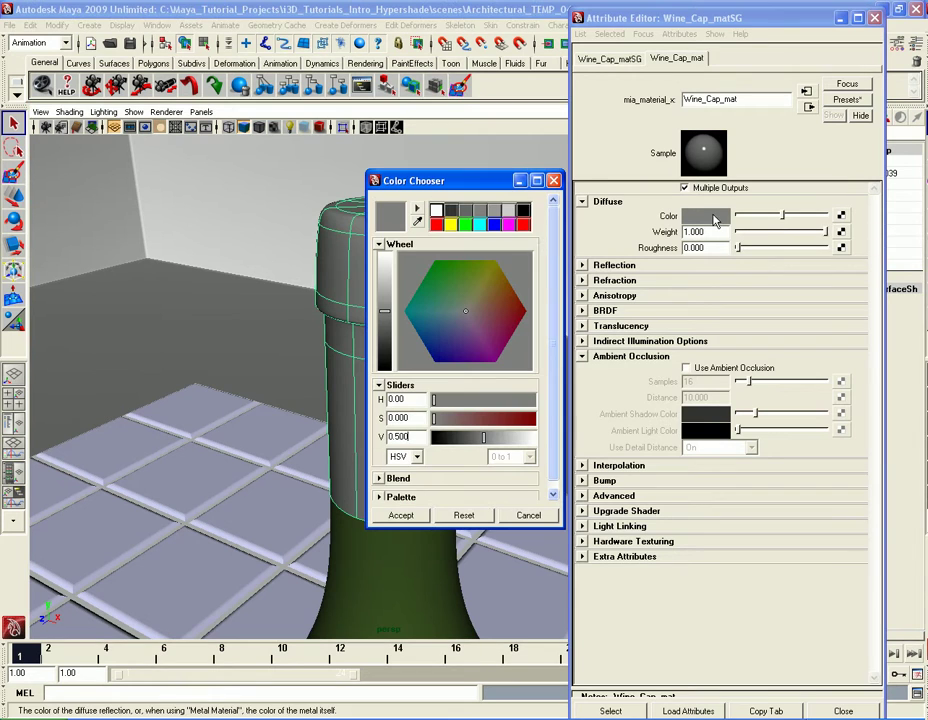
pyautogui.click(412, 456)
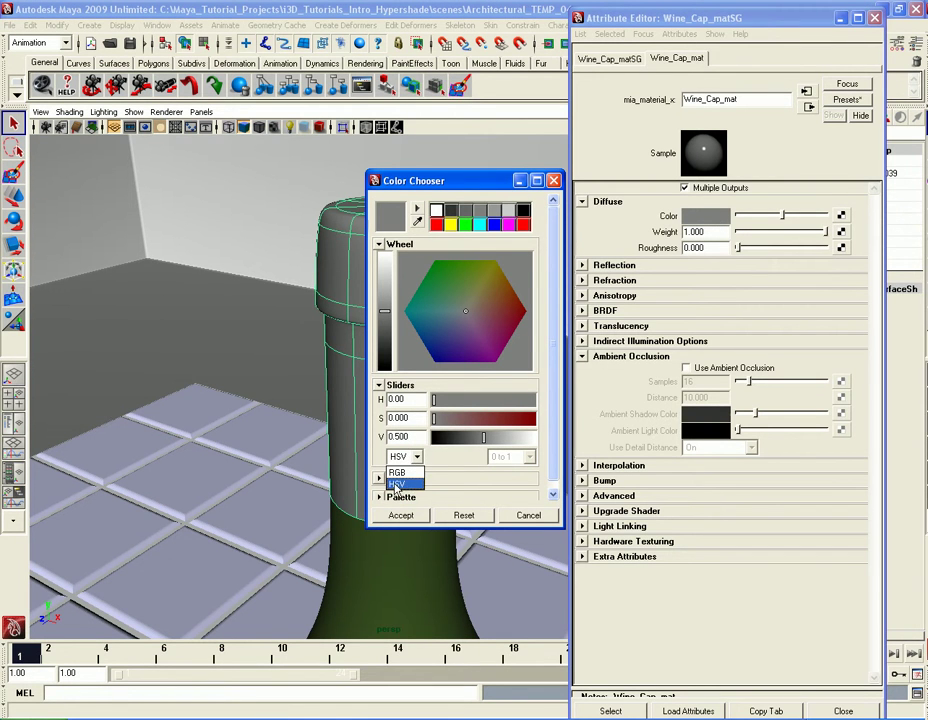
pyautogui.click(405, 485)
pyautogui.moveTo(380, 438); pyautogui.dragTo(414, 438)
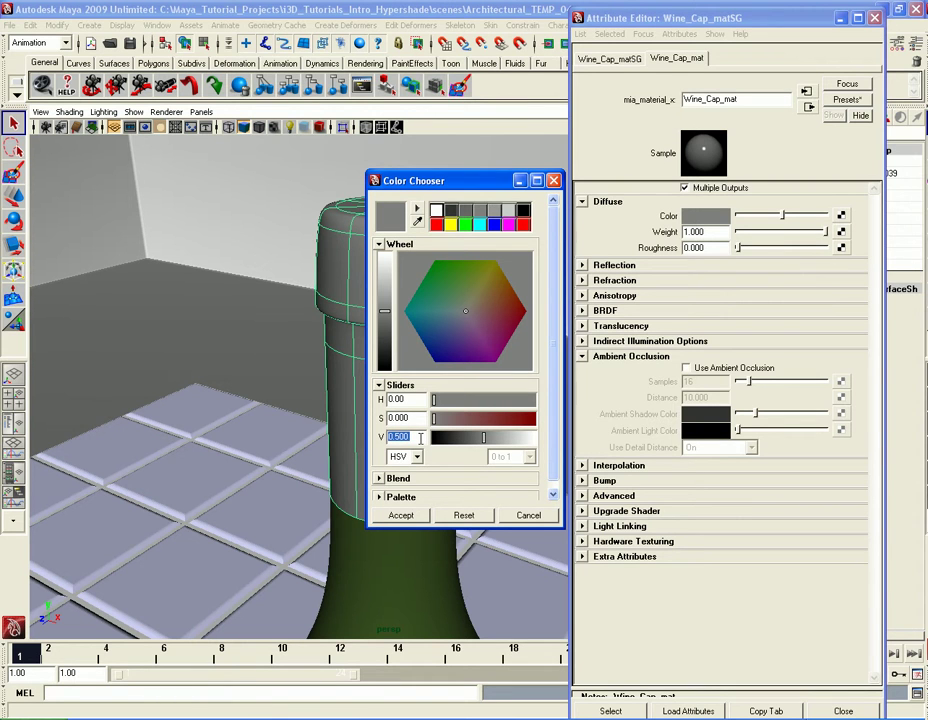
pyautogui.write('.2')
pyautogui.press('Return')
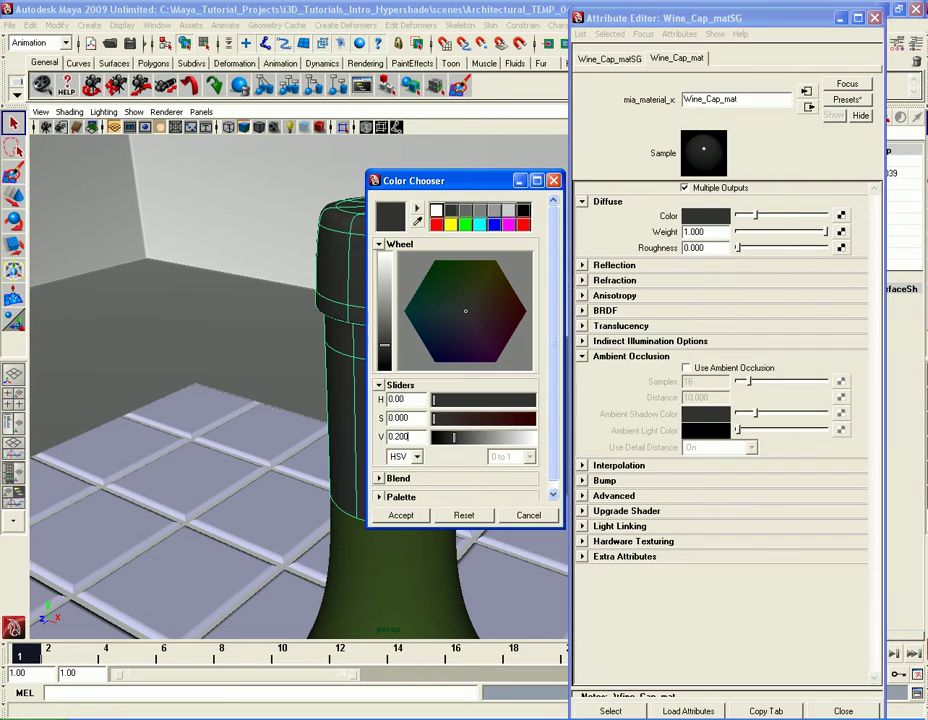
pyautogui.click(407, 516)
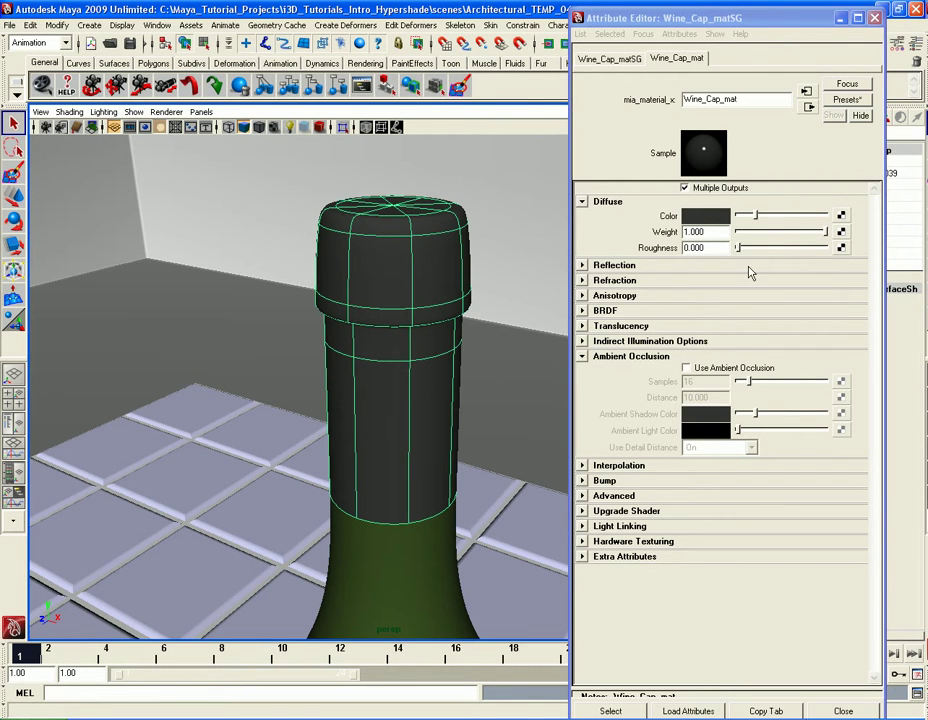
# Set both the diffuse weight and the roughness of Wine_Cap_mat to 0.5
pyautogui.doubleClick(719, 232)
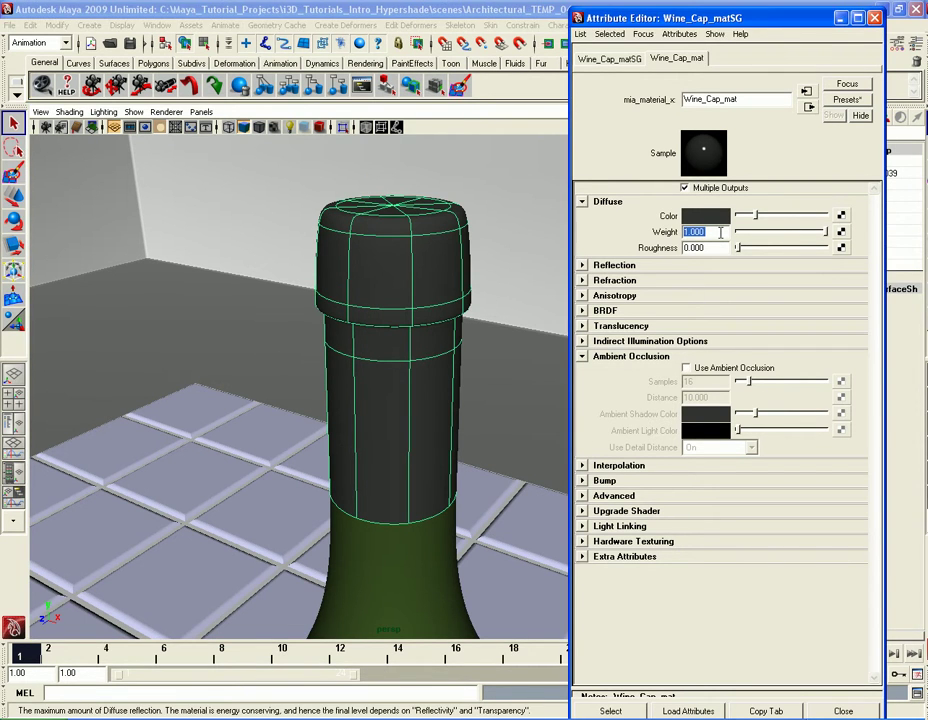
pyautogui.write('.5')
pyautogui.press('Tab')
pyautogui.write('.5')
pyautogui.press('Return')
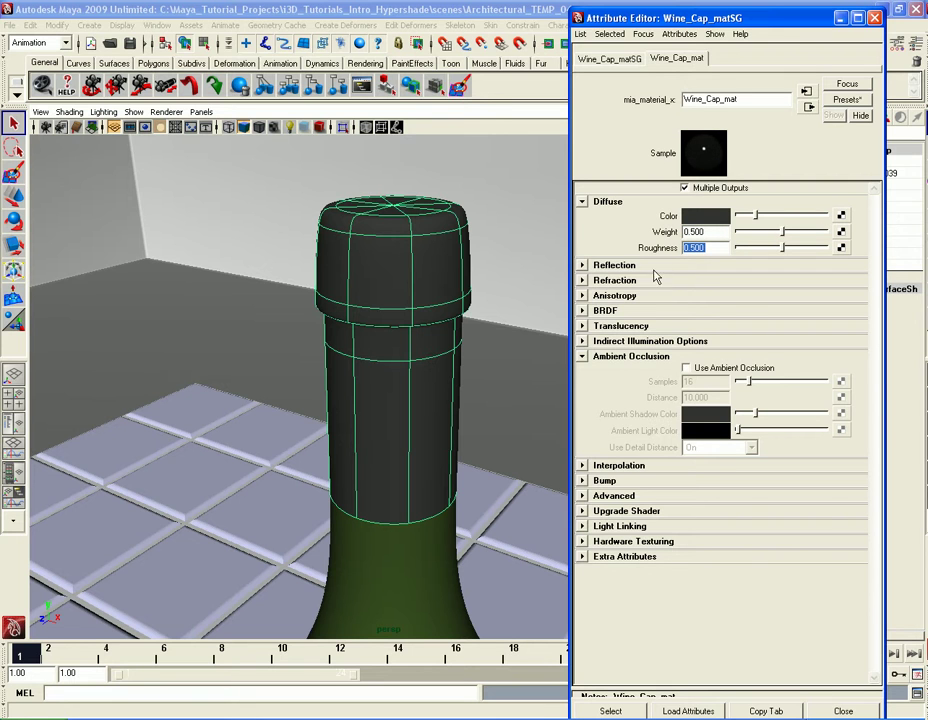
# Set the reflectivity of Wine_Cap_mat to 0.2
pyautogui.click(612, 265)
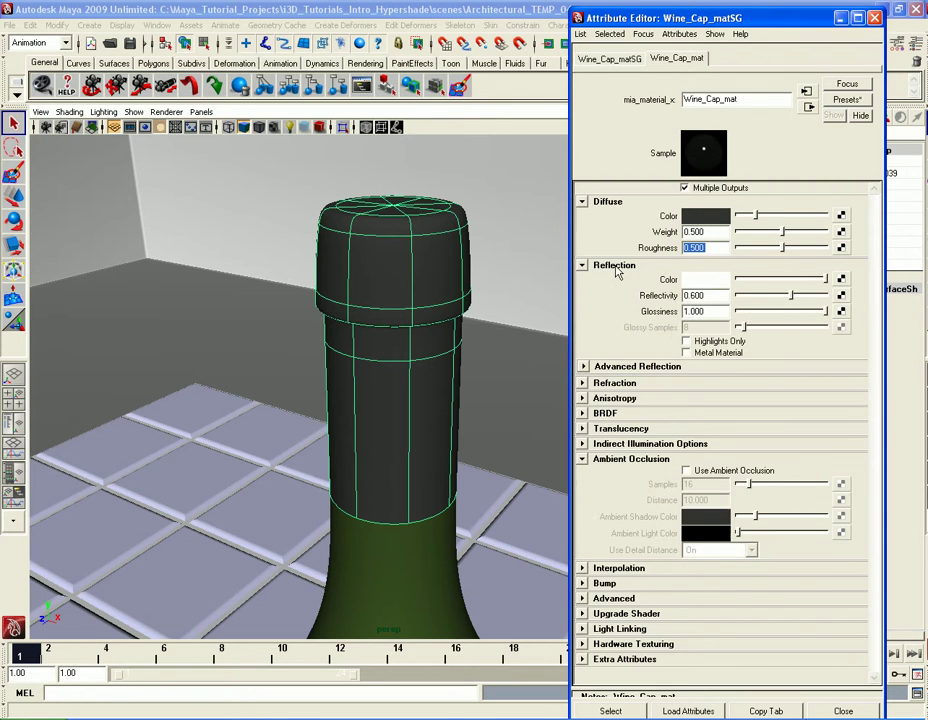
pyautogui.doubleClick(719, 297)
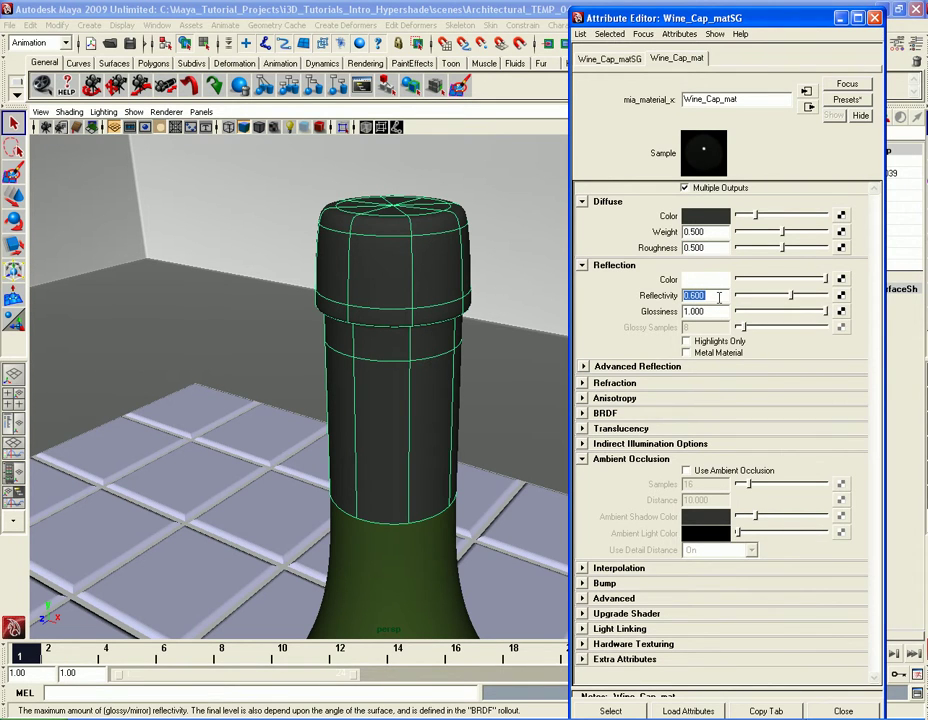
pyautogui.write('.2')
pyautogui.press('Return')
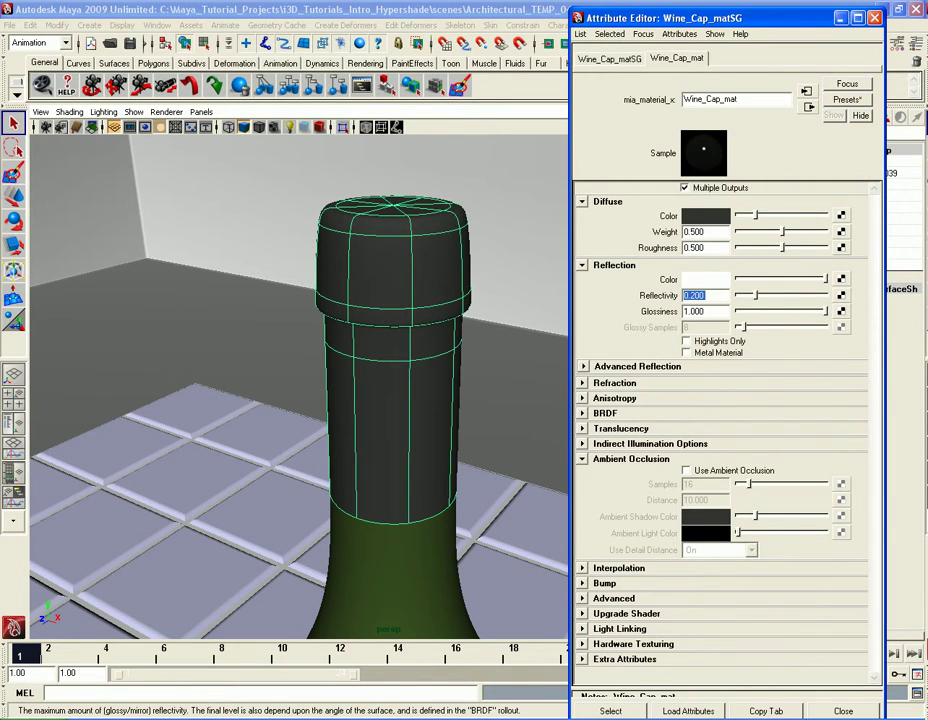
# Enable Use Fresnel Reflection in the BRDF settings of Wine_Cap_mat
pyautogui.click(628, 386)
pyautogui.click(629, 386)
pyautogui.click(640, 413)
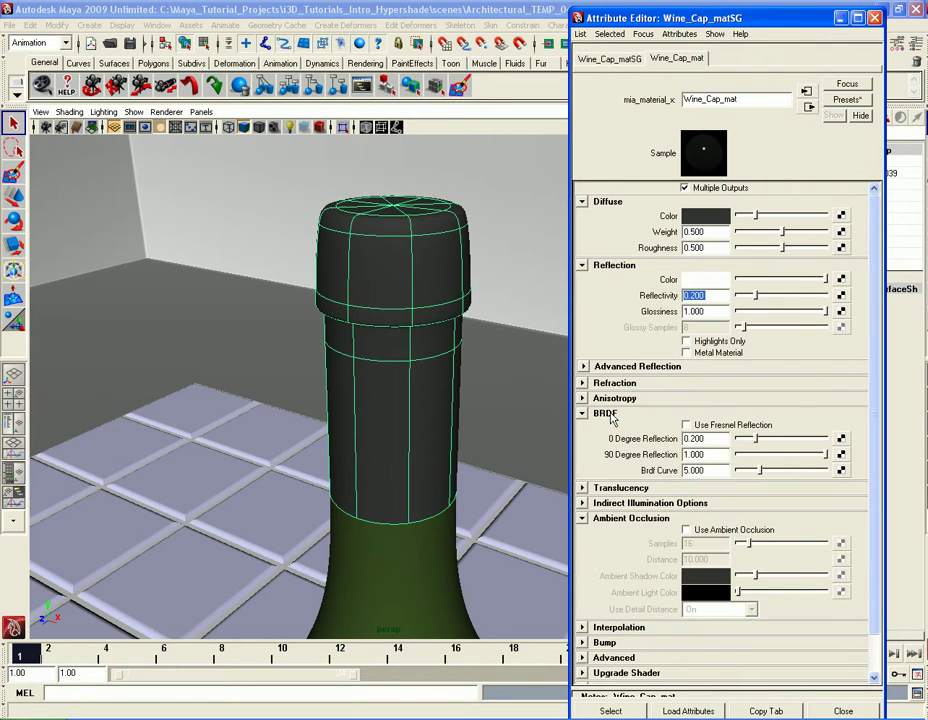
pyautogui.click(688, 425)
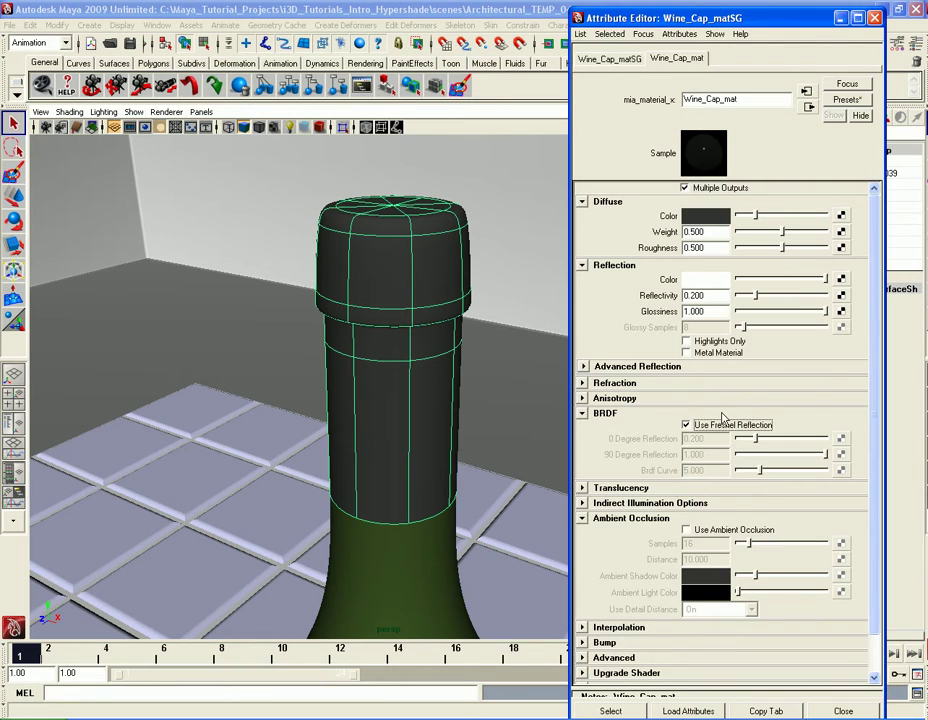
pyautogui.click(703, 413)
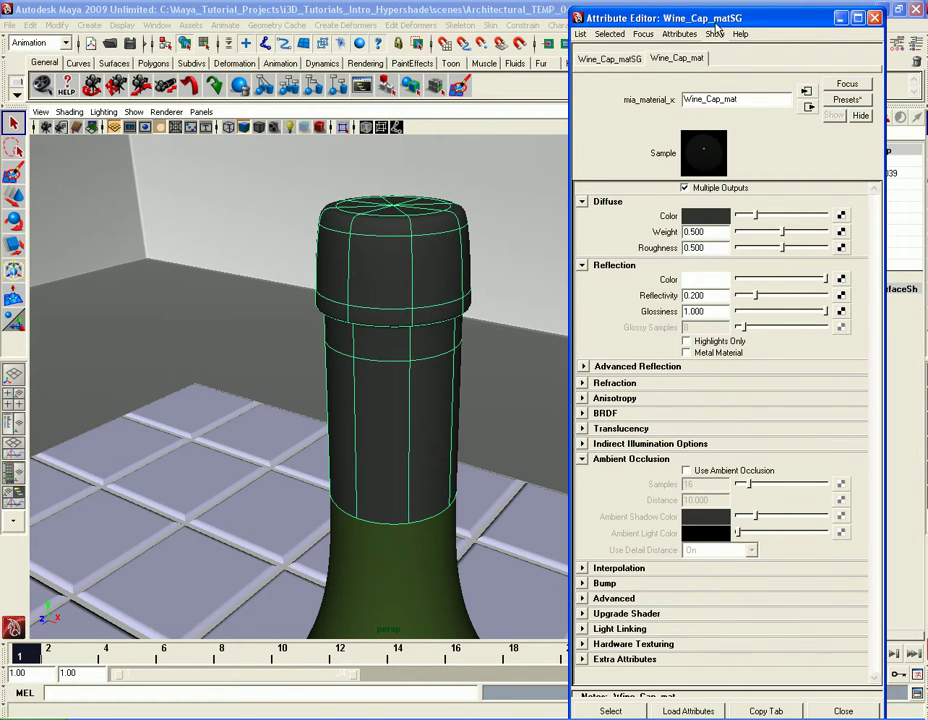
# Test-render a region enclosing the wine bottle's cap over a wireframe snapshot of the perspective view, and close the render window
pyautogui.moveTo(716, 24); pyautogui.dragTo(723, 114)
pyautogui.click(620, 43)
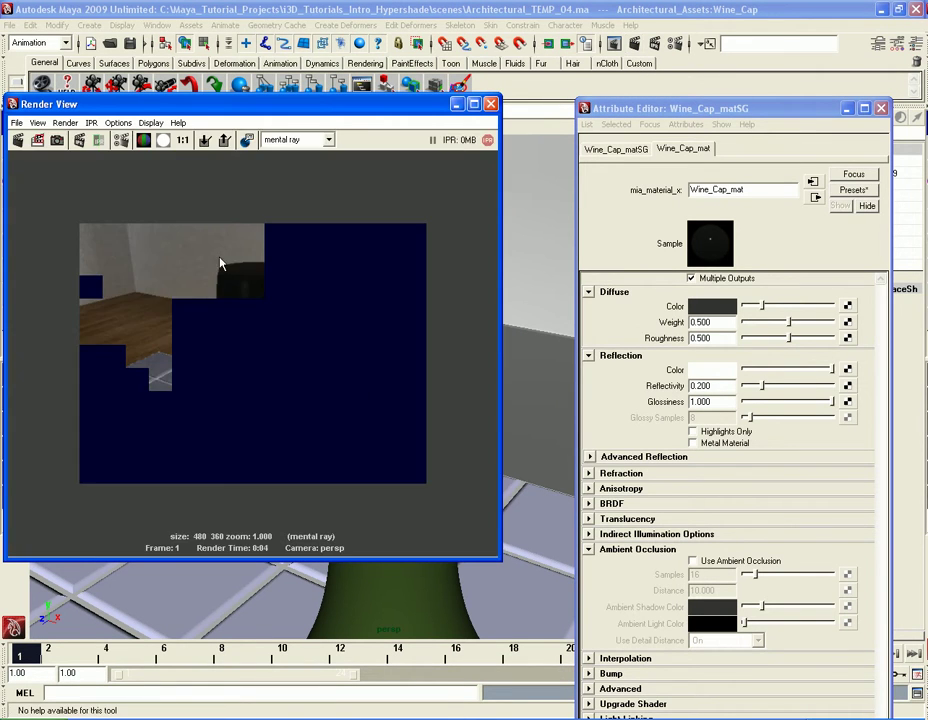
pyautogui.click(57, 141)
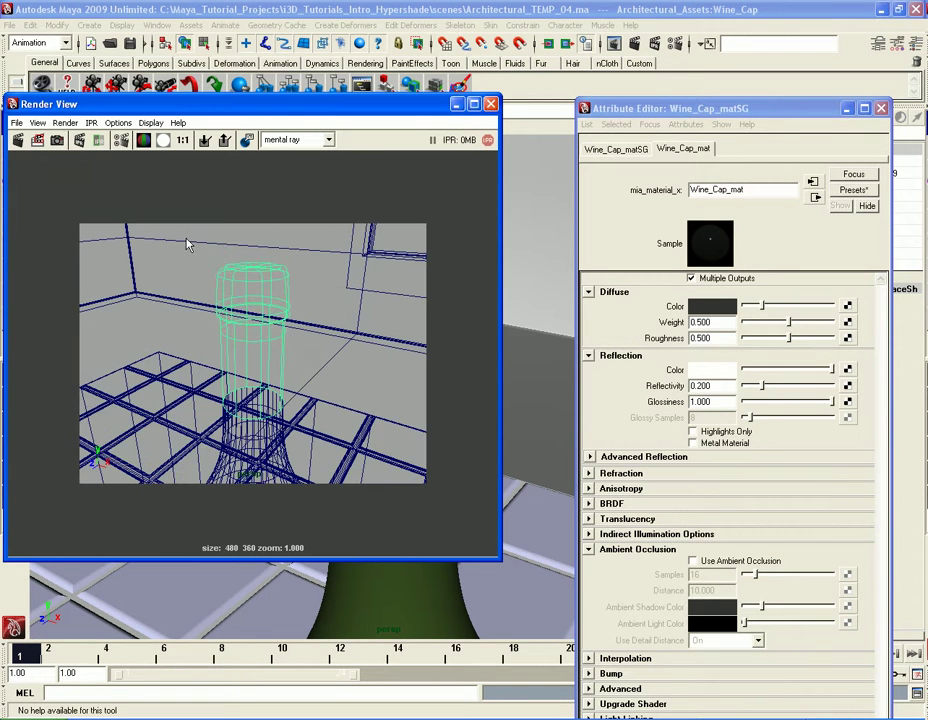
pyautogui.moveTo(203, 256); pyautogui.dragTo(297, 425)
pyautogui.click(16, 144)
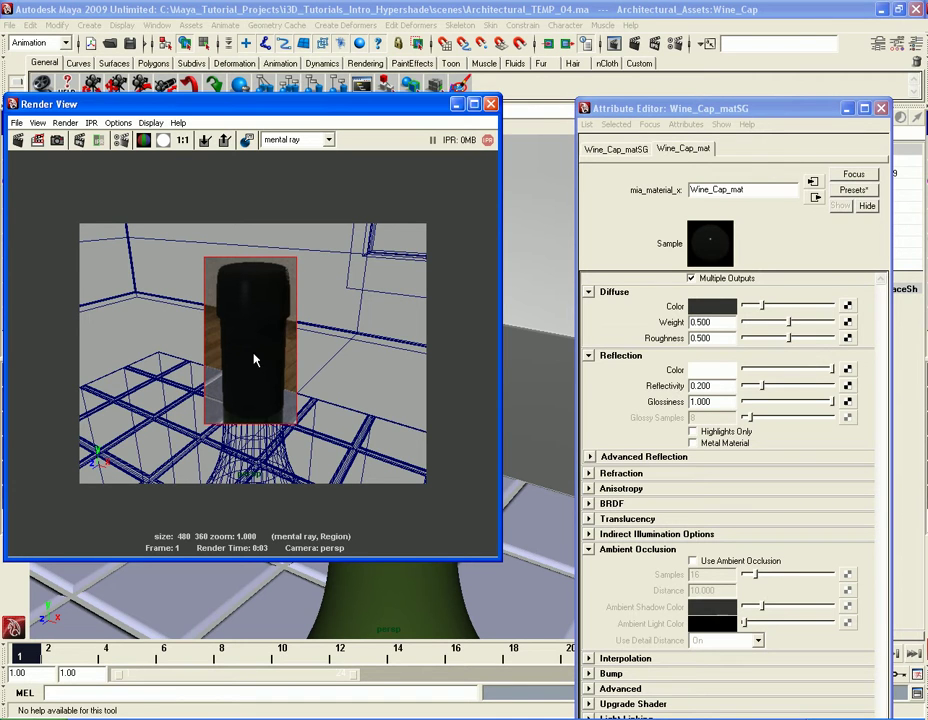
pyautogui.click(491, 105)
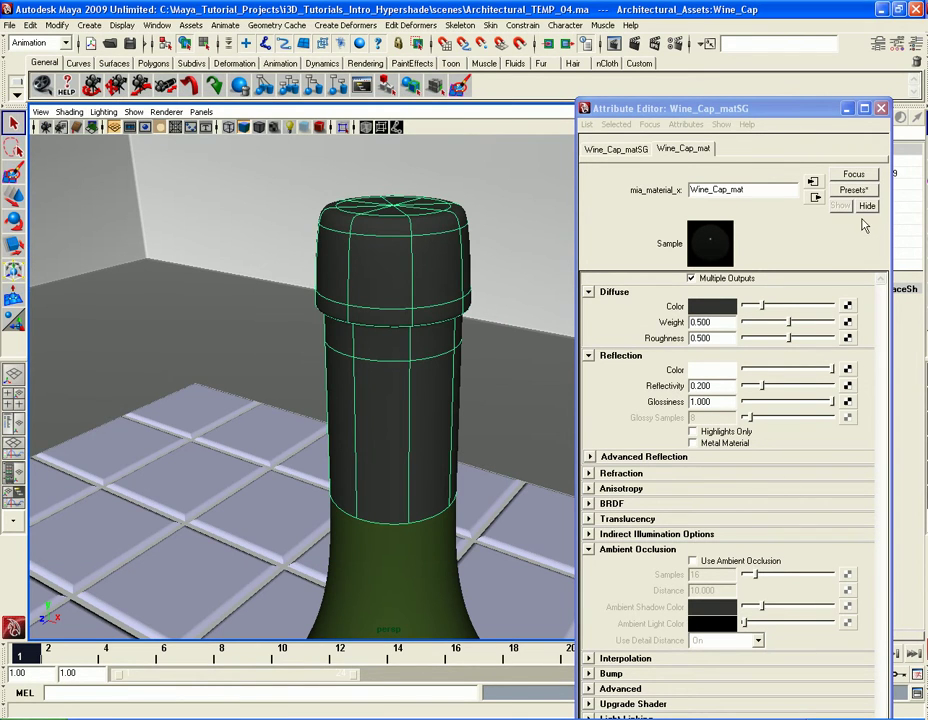
# Select the teapot on the tiled counter, frame it in the view, and assign it a new Mia_material_x material
pyautogui.click(881, 108)
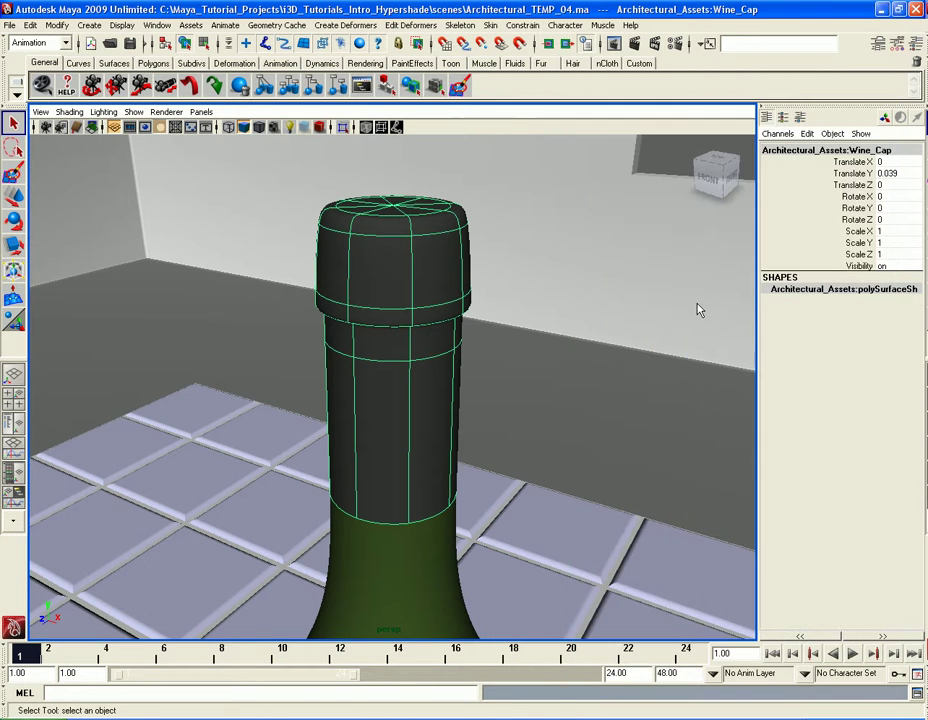
pyautogui.keyDown('alt'); pyautogui.moveTo(603, 483); pyautogui.dragTo(405, 453); pyautogui.keyUp('alt')
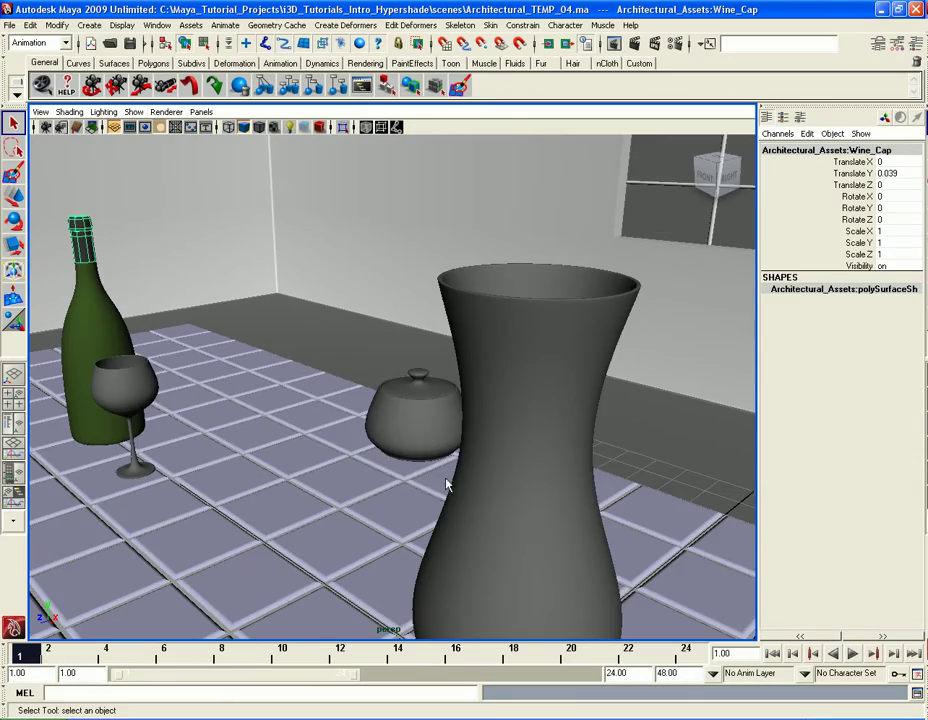
pyautogui.click(445, 468)
pyautogui.press('f')
pyautogui.keyDown('alt'); pyautogui.moveTo(405, 453); pyautogui.dragTo(487, 470, button='right'); pyautogui.keyUp('alt')
pyautogui.keyDown('alt'); pyautogui.moveTo(487, 470); pyautogui.dragTo(476, 458); pyautogui.keyUp('alt')
pyautogui.keyDown('alt'); pyautogui.moveTo(476, 458); pyautogui.dragTo(476, 464, button='right'); pyautogui.keyUp('alt')
pyautogui.moveTo(476, 464)
pyautogui.keyDown('alt'); pyautogui.mouseDown()
pyautogui.moveTo(493, 489)
pyautogui.moveTo(487, 460)
pyautogui.mouseUp(); pyautogui.keyUp('alt')
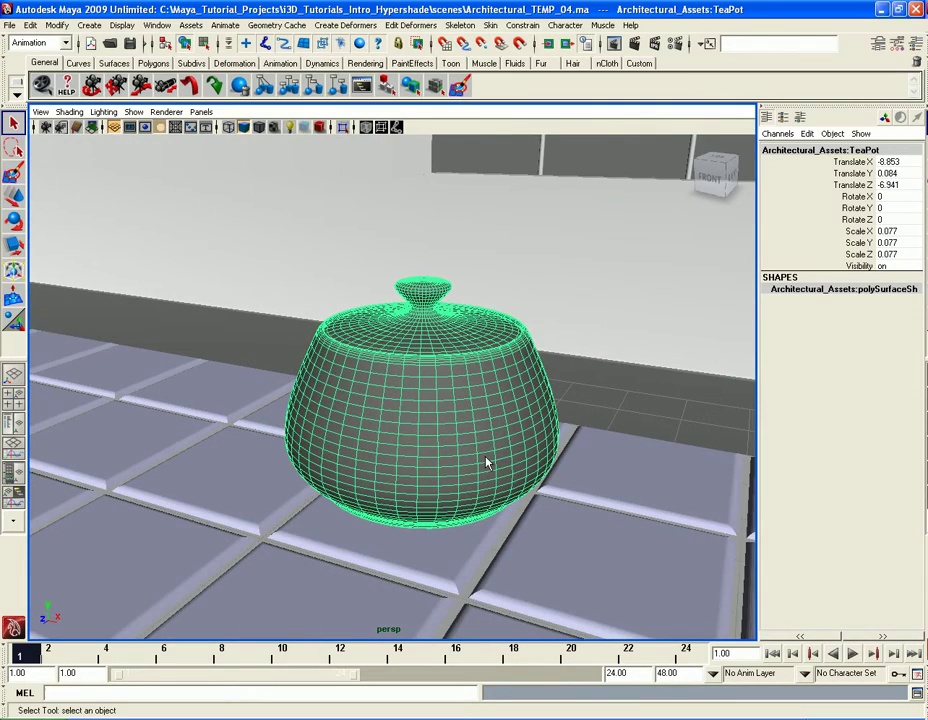
pyautogui.scroll(2, 487, 460)
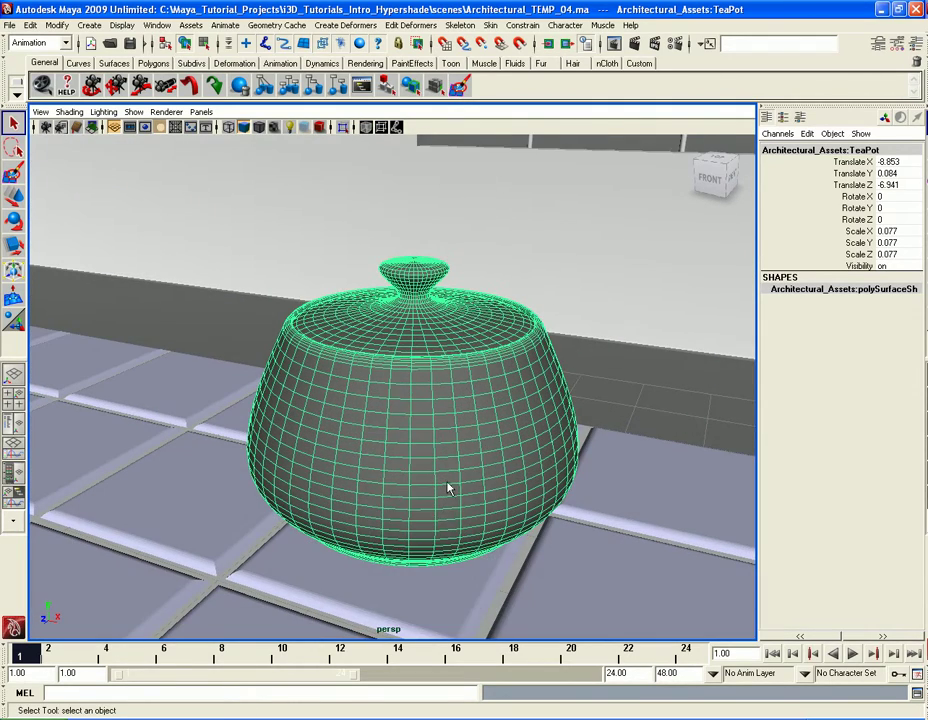
pyautogui.moveTo(435, 400); pyautogui.dragTo(555, 439, button='right')
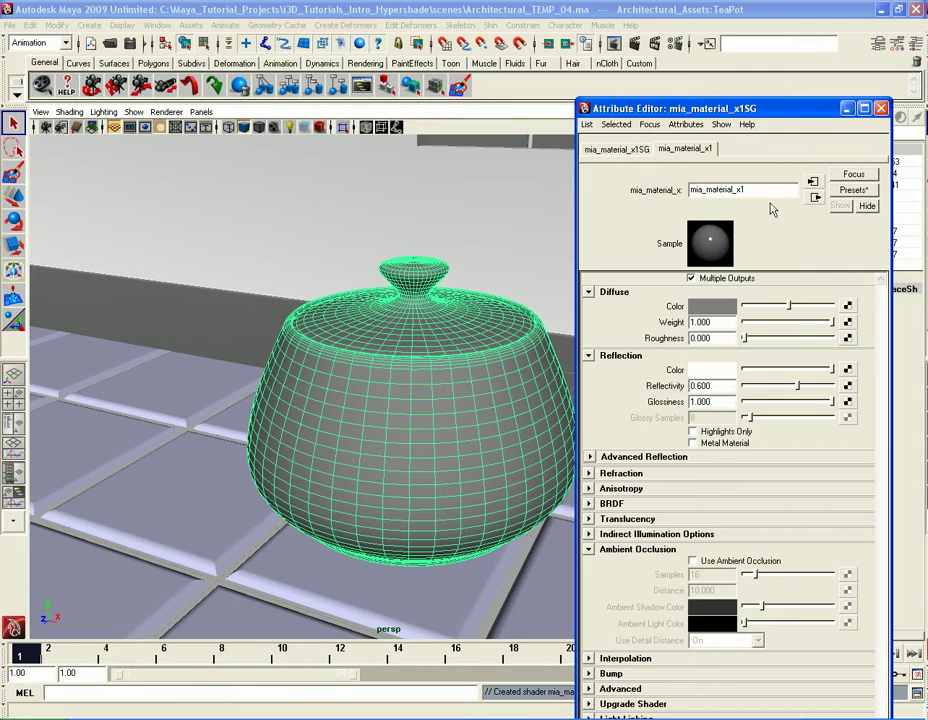
# Rename the teapot's mia_material_x material as Tea_Pot_mat
pyautogui.moveTo(746, 108); pyautogui.dragTo(744, 17)
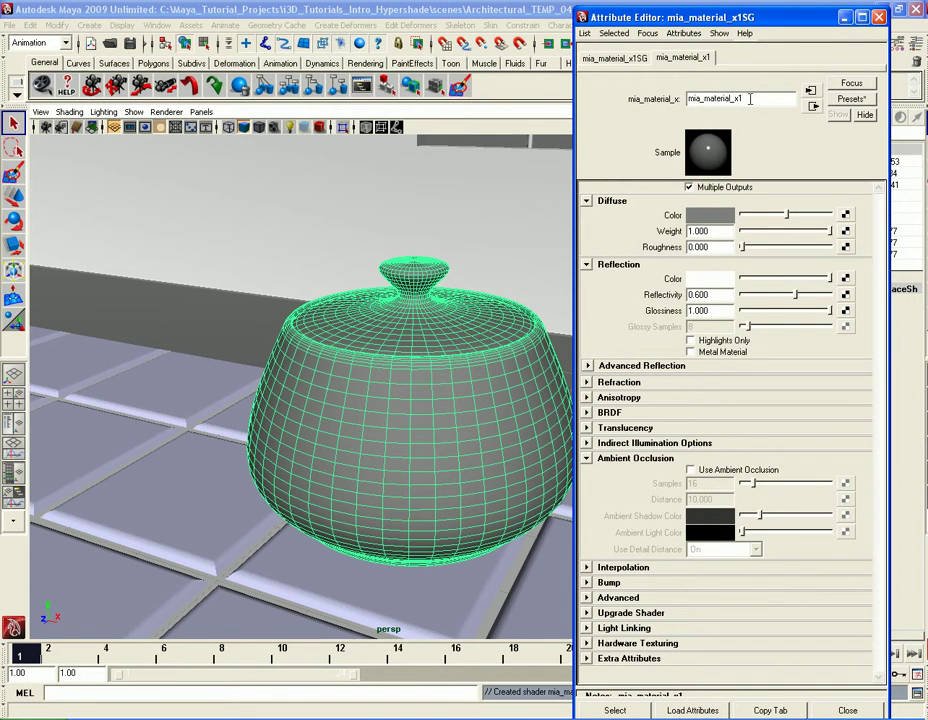
pyautogui.doubleClick(749, 98)
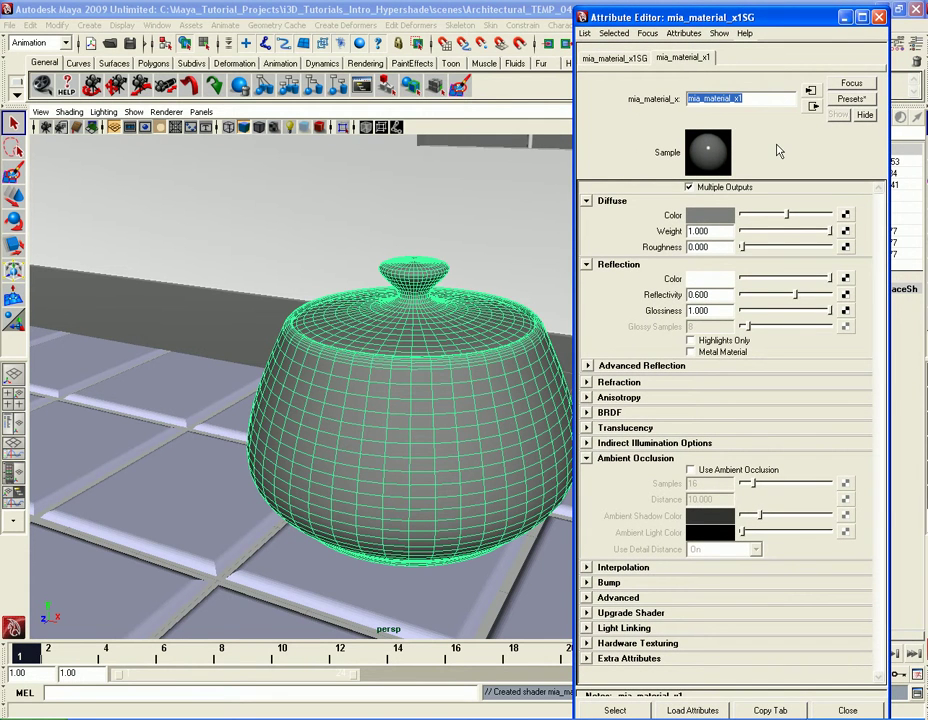
pyautogui.write('Tea Pot')
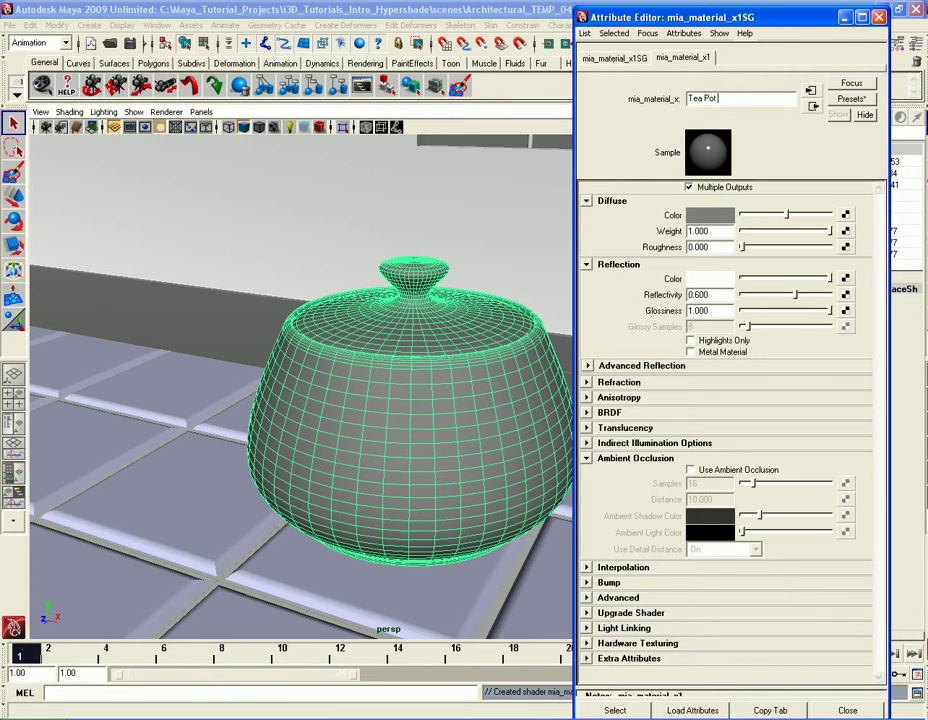
pyautogui.write(' mat')
pyautogui.press('Return')
# Rename the teapot material's shading group as Tea_Pot_matSG, reusing the copied material name
pyautogui.hotkey('ctrl', 'c')
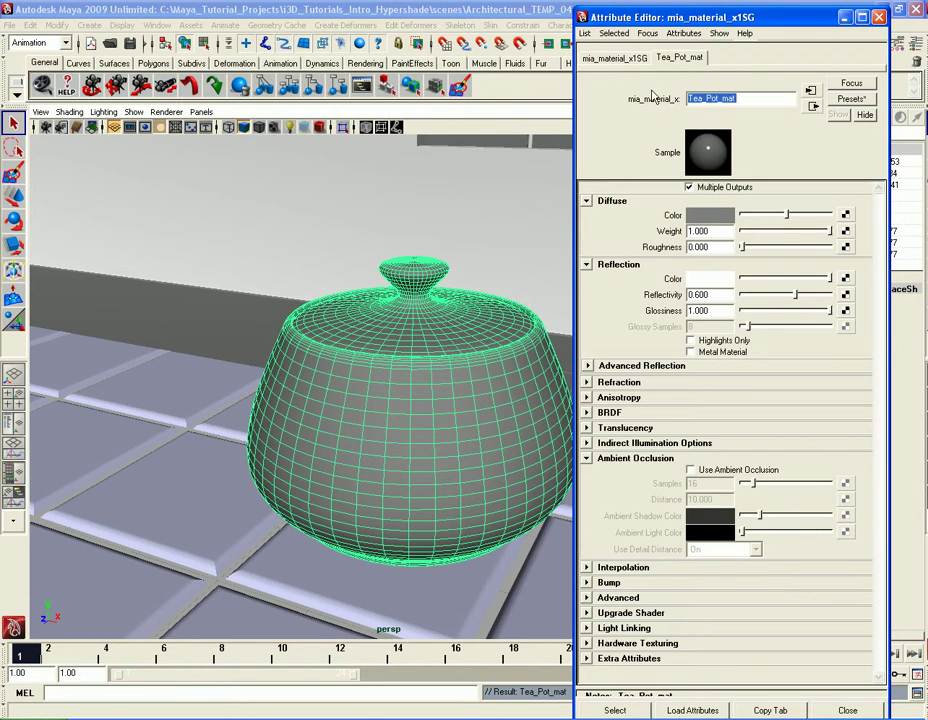
pyautogui.click(614, 58)
pyautogui.hotkey('ctrl', 'v')
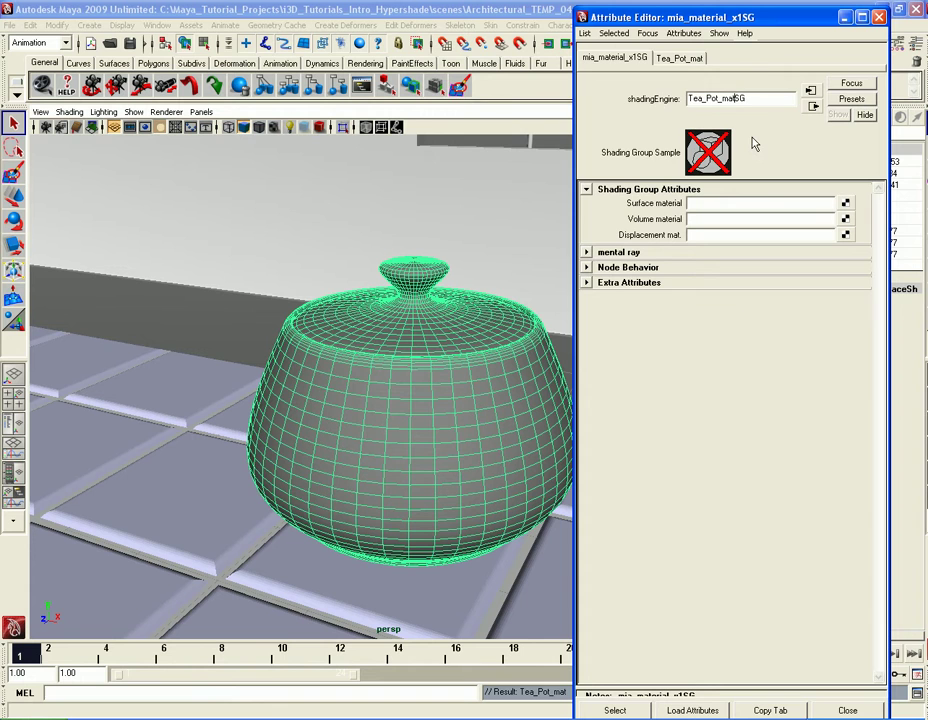
pyautogui.press('Return')
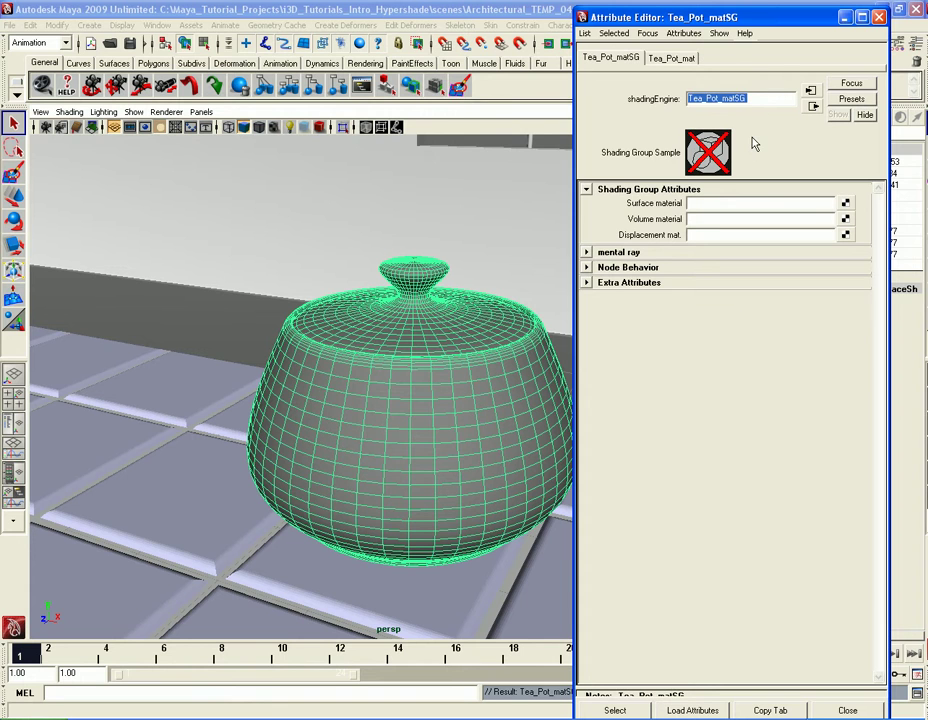
# Set the diffuse color of Tea_Pot_mat to white and its reflectivity to 1.000
pyautogui.click(671, 57)
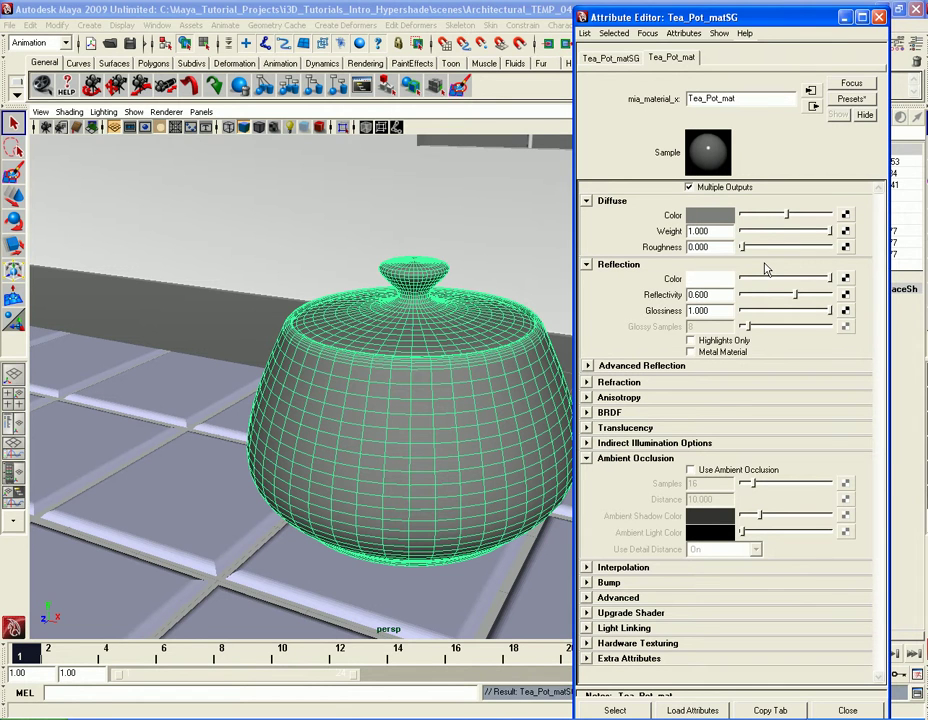
pyautogui.click(494, 365)
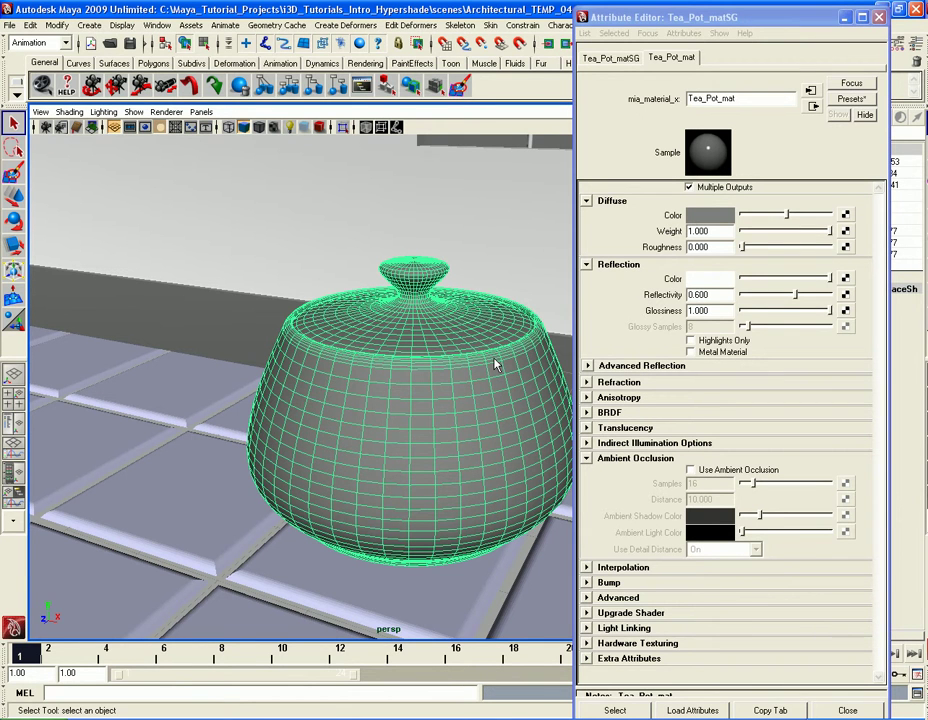
pyautogui.keyDown('alt'); pyautogui.moveTo(505, 389); pyautogui.dragTo(430, 402, button='middle'); pyautogui.keyUp('alt')
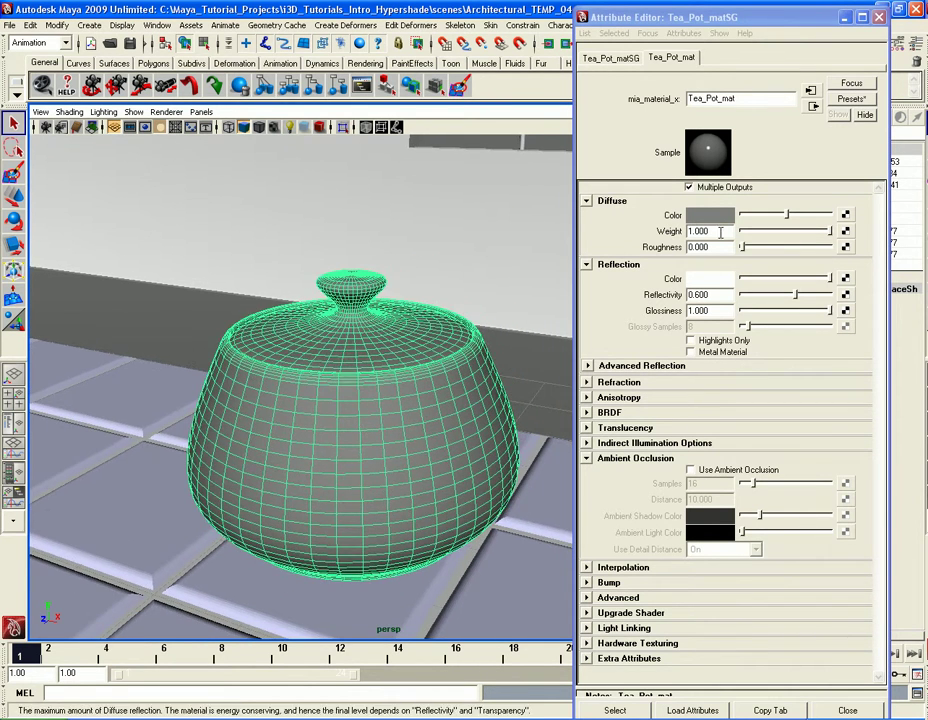
pyautogui.moveTo(790, 216); pyautogui.dragTo(834, 216)
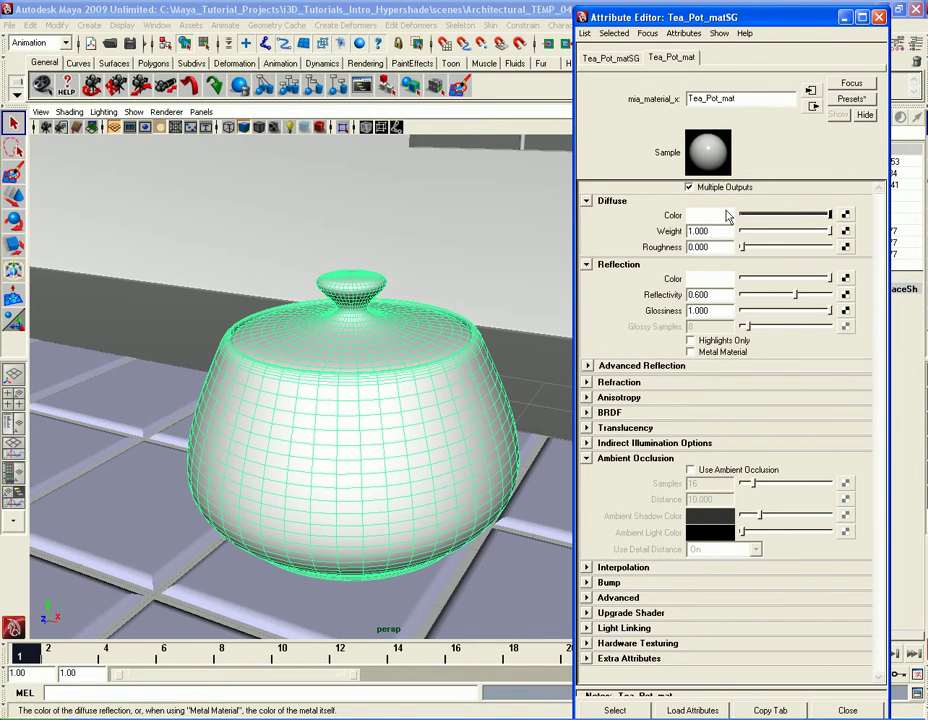
pyautogui.press('Tab')
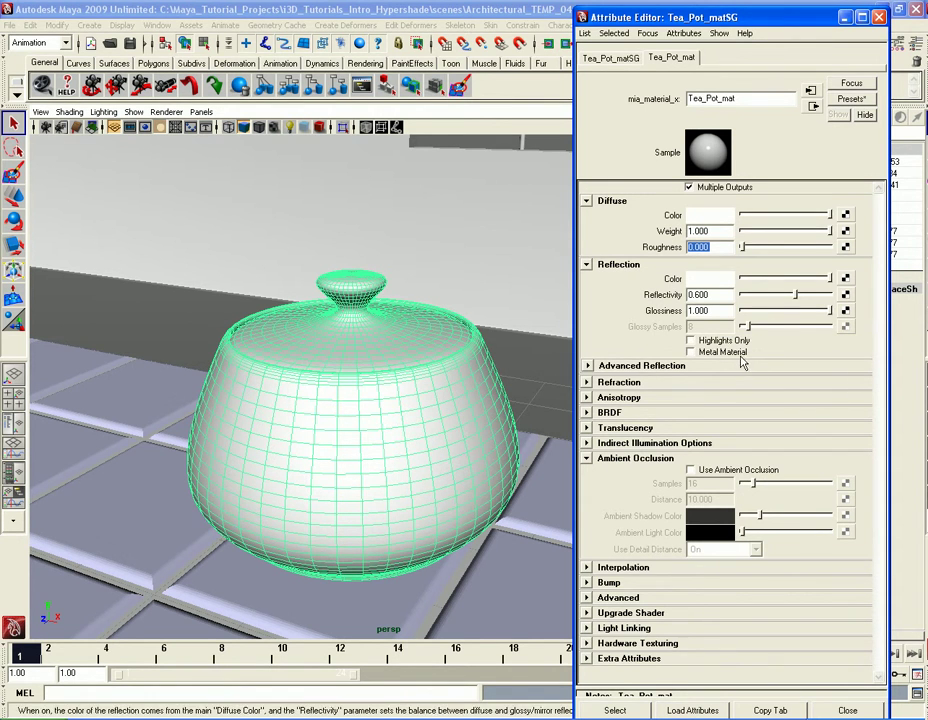
pyautogui.moveTo(795, 296); pyautogui.dragTo(843, 297)
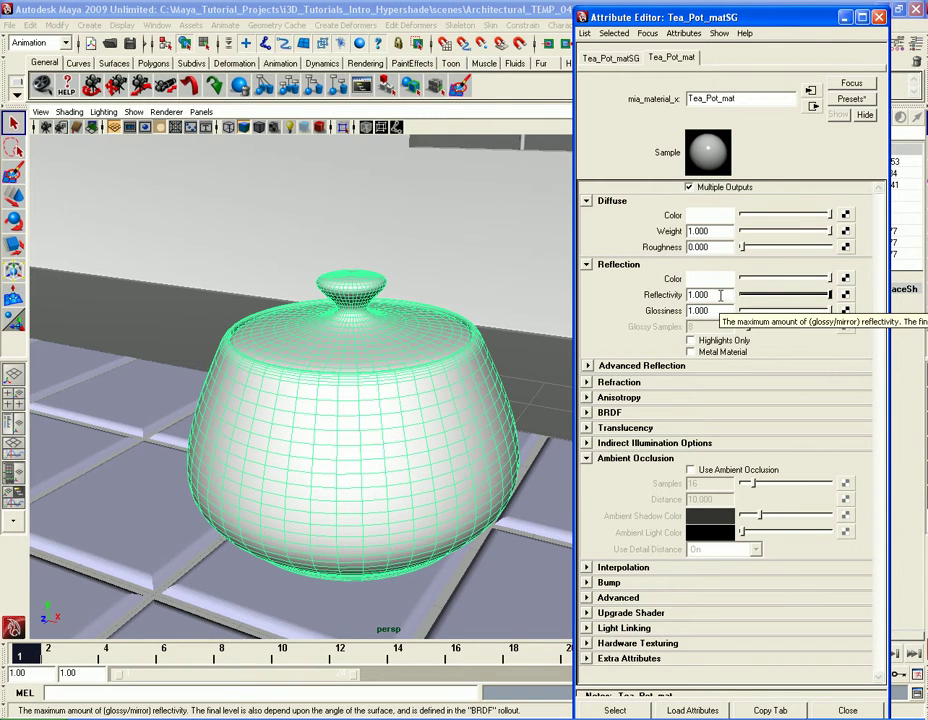
# Enable Use Fresnel Reflection in the BRDF settings of Tea_Pot_mat
pyautogui.click(645, 366)
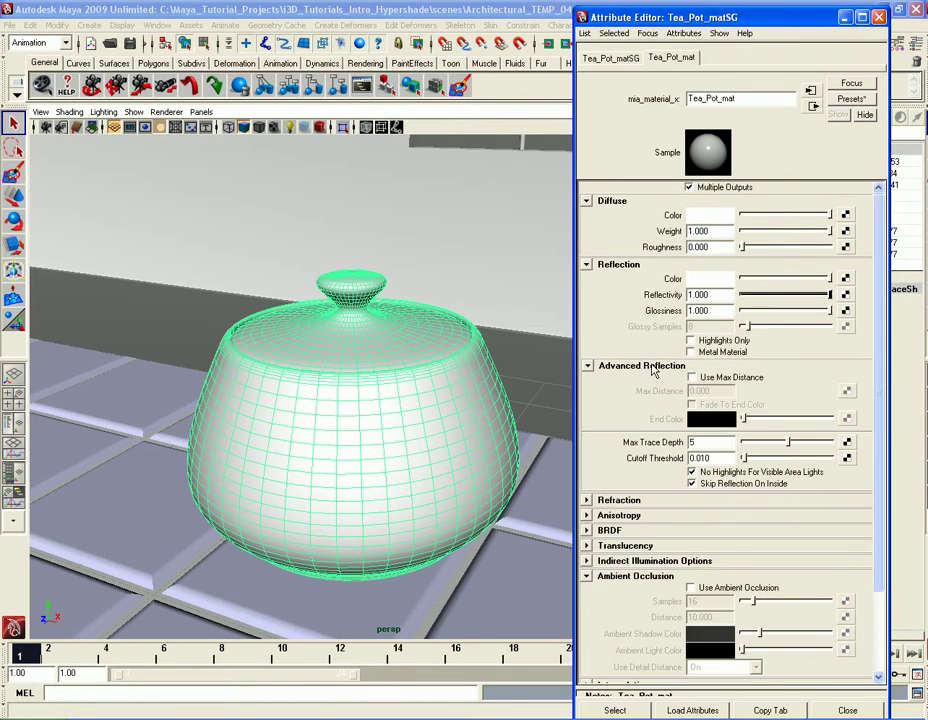
pyautogui.click(653, 367)
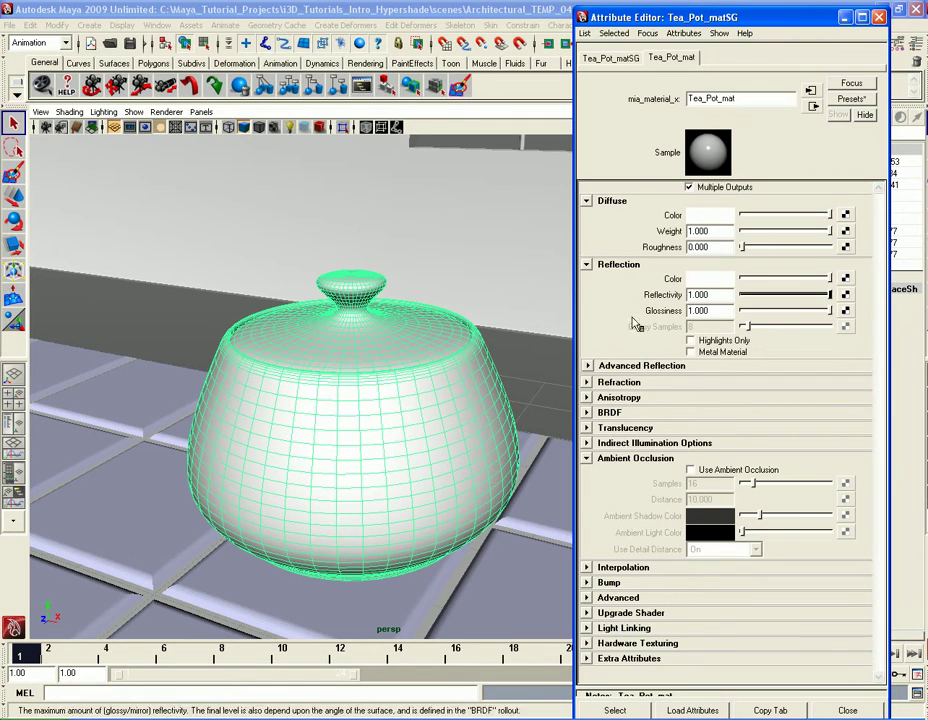
pyautogui.click(618, 264)
pyautogui.click(612, 200)
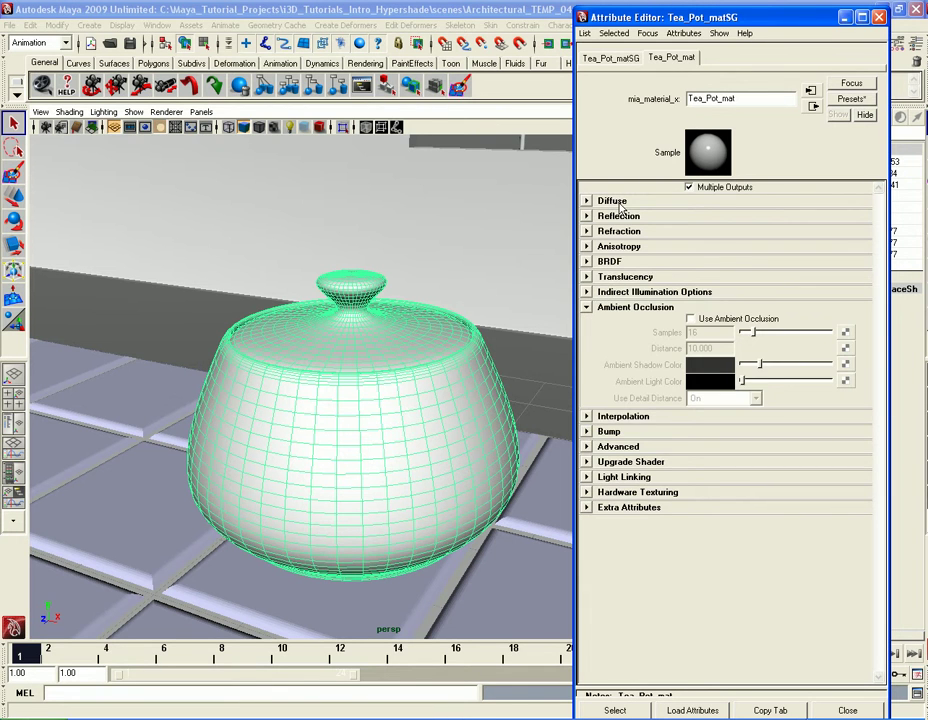
pyautogui.click(610, 261)
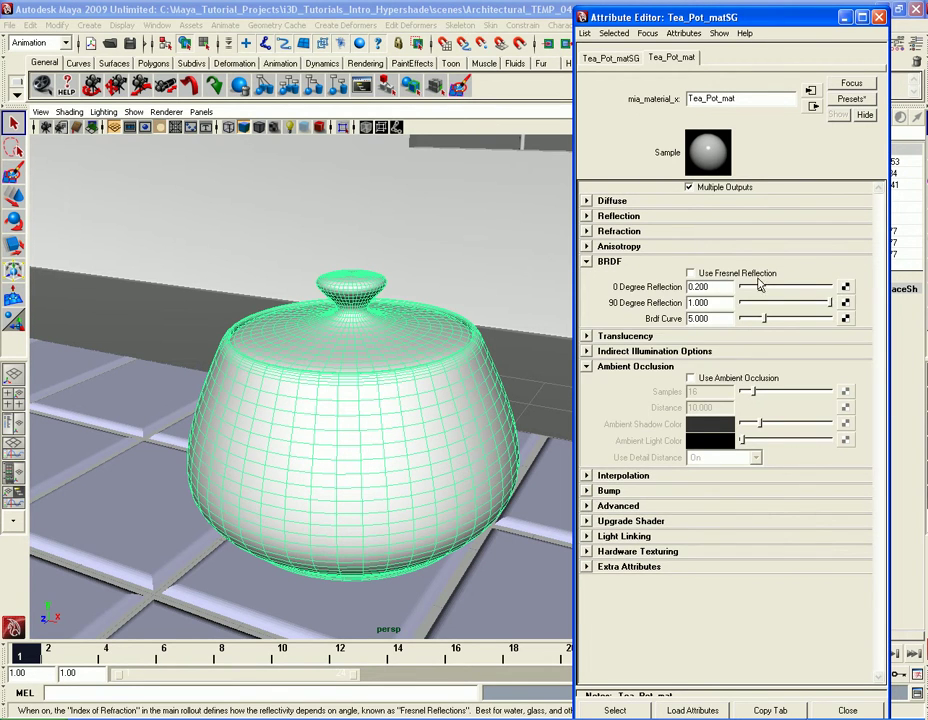
pyautogui.click(690, 273)
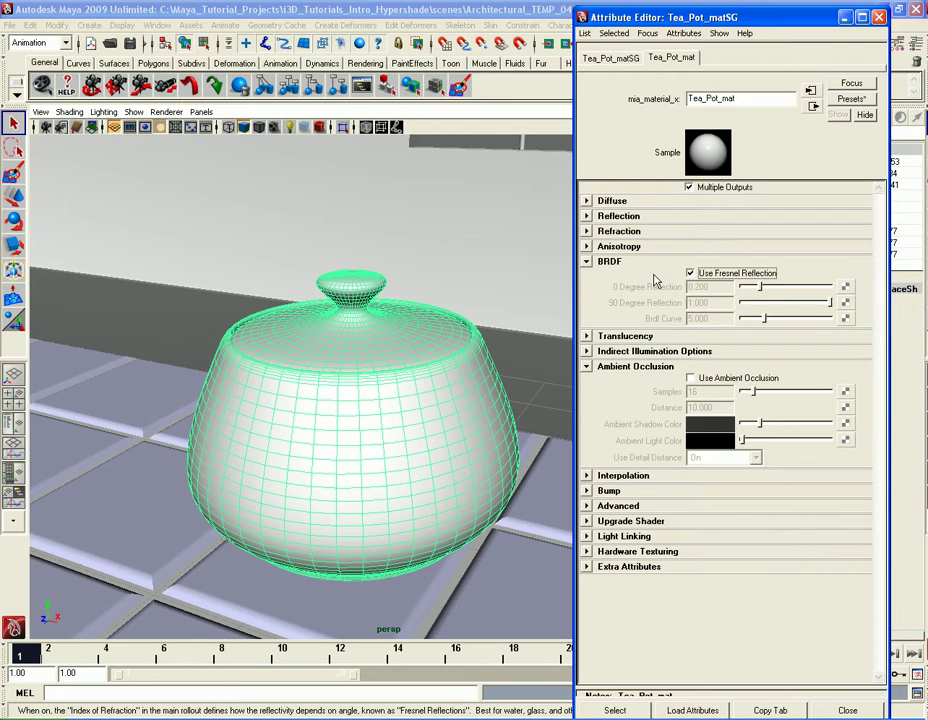
# Test-render the perspective view of the teapot and mark a render region enclosing the whole teapot
pyautogui.moveTo(700, 17); pyautogui.dragTo(705, 98)
pyautogui.click(635, 46)
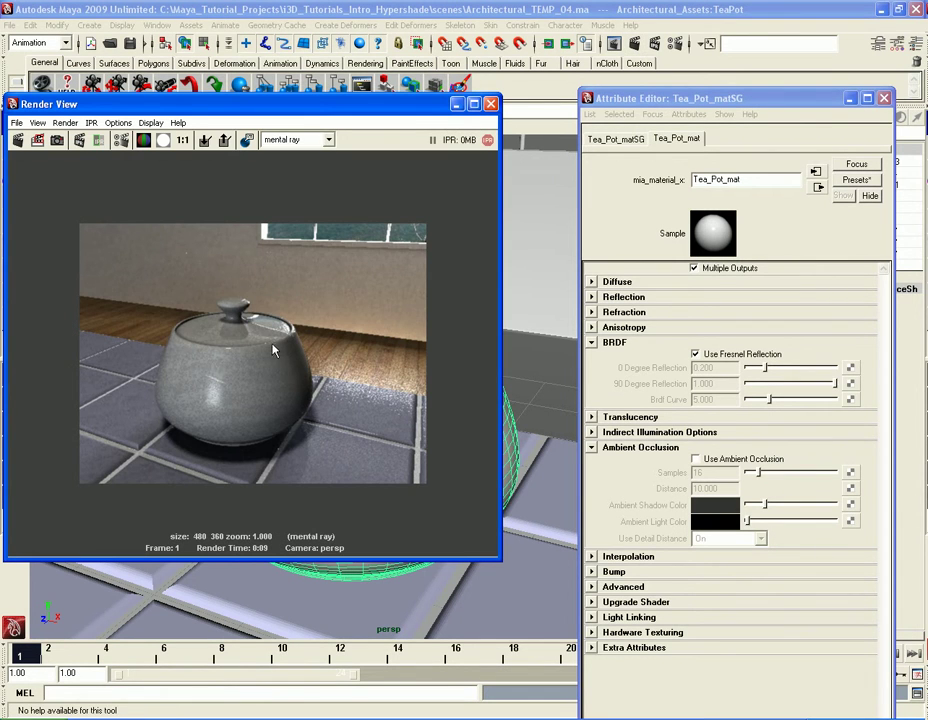
pyautogui.moveTo(152, 298); pyautogui.dragTo(317, 459)
# Enable ambient occlusion on Tea_Pot_mat and set Use Detail Distance to With color bleed
pyautogui.click(742, 459)
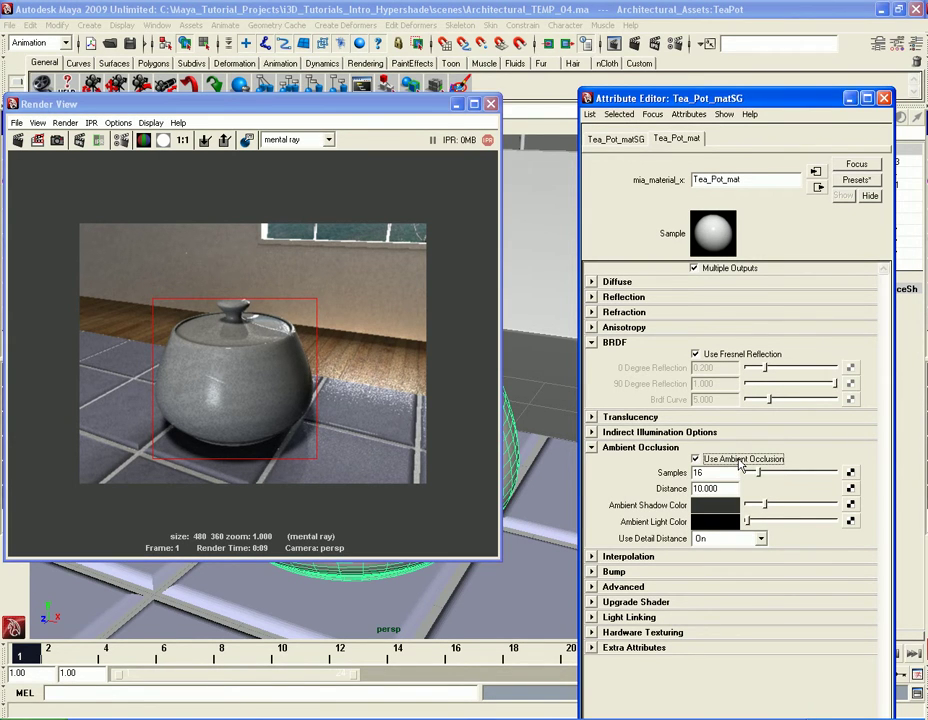
pyautogui.doubleClick(732, 488)
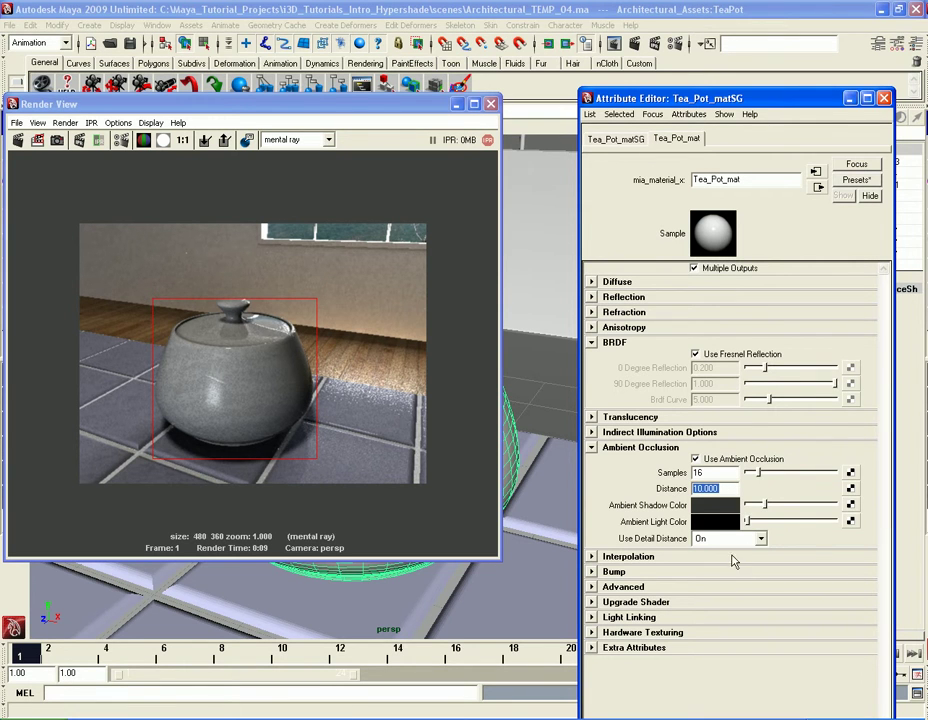
pyautogui.click(735, 538)
pyautogui.click(735, 578)
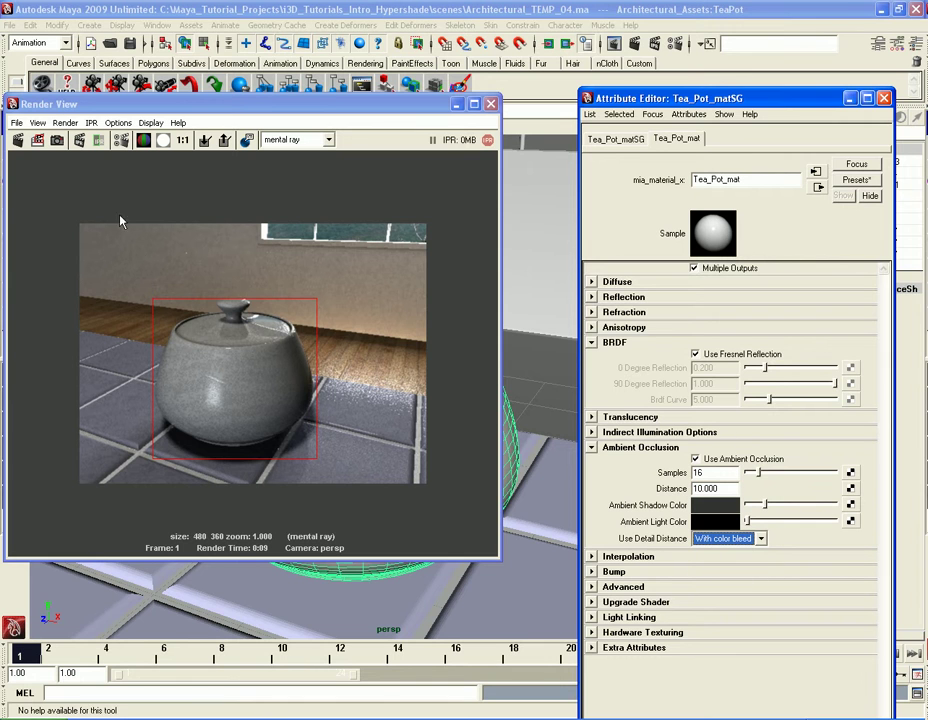
# Re-render the marked teapot region to check the ambient occlusion, and close the material attributes and render windows
pyautogui.click(37, 139)
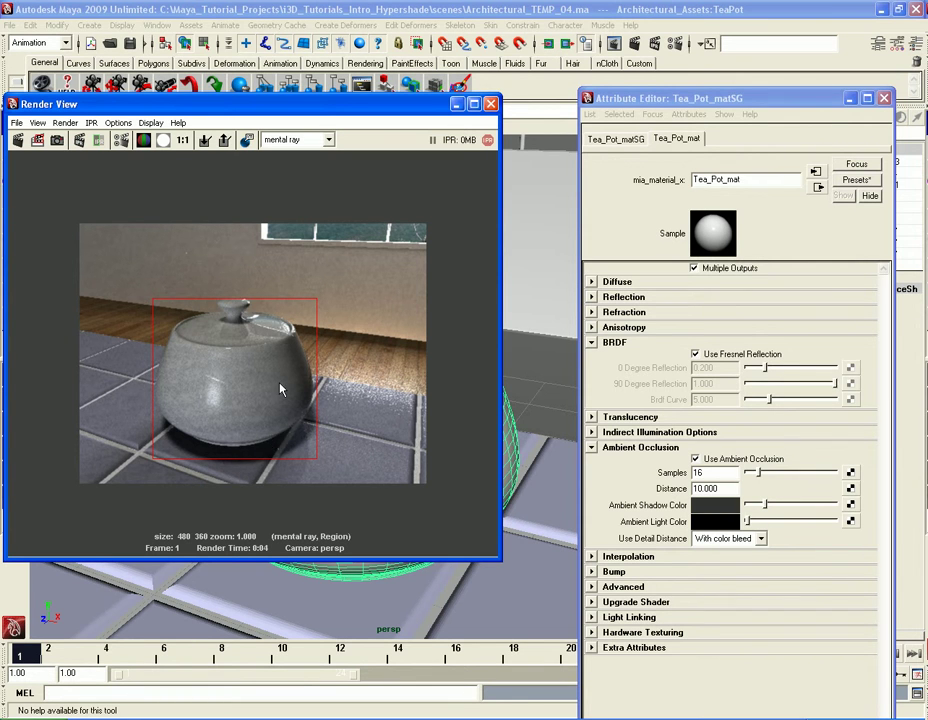
pyautogui.click(884, 100)
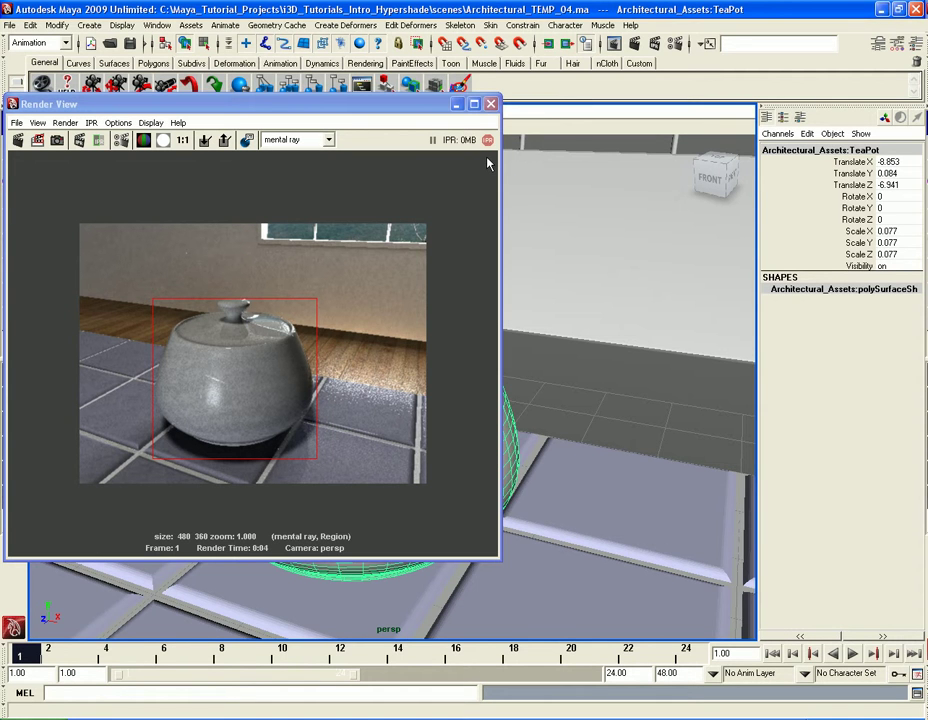
pyautogui.click(490, 104)
pyautogui.keyDown('alt'); pyautogui.moveTo(493, 130); pyautogui.dragTo(492, 366); pyautogui.keyUp('alt')
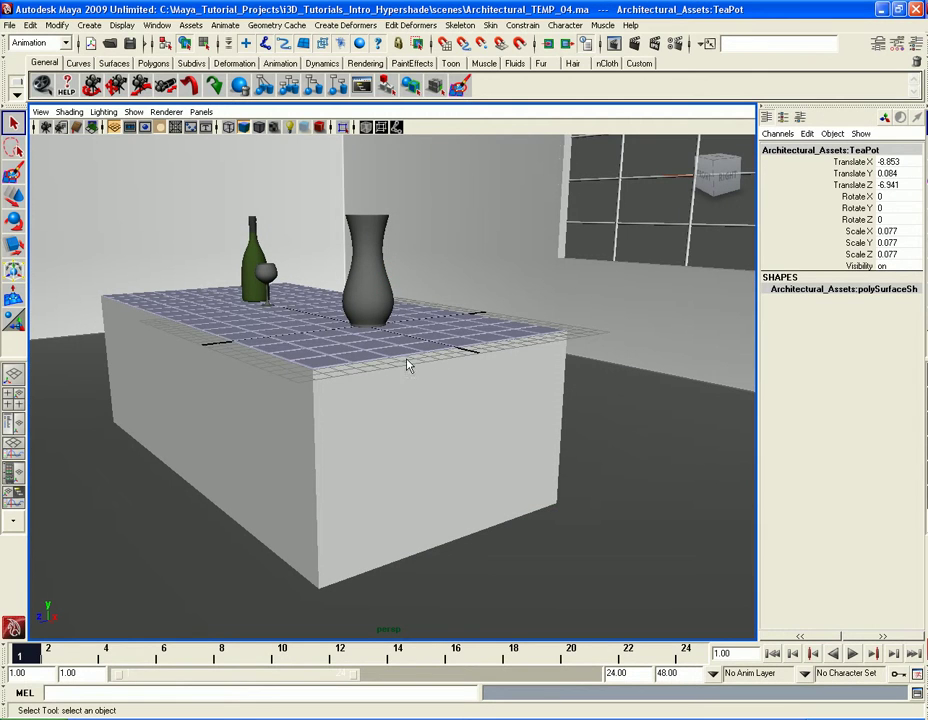